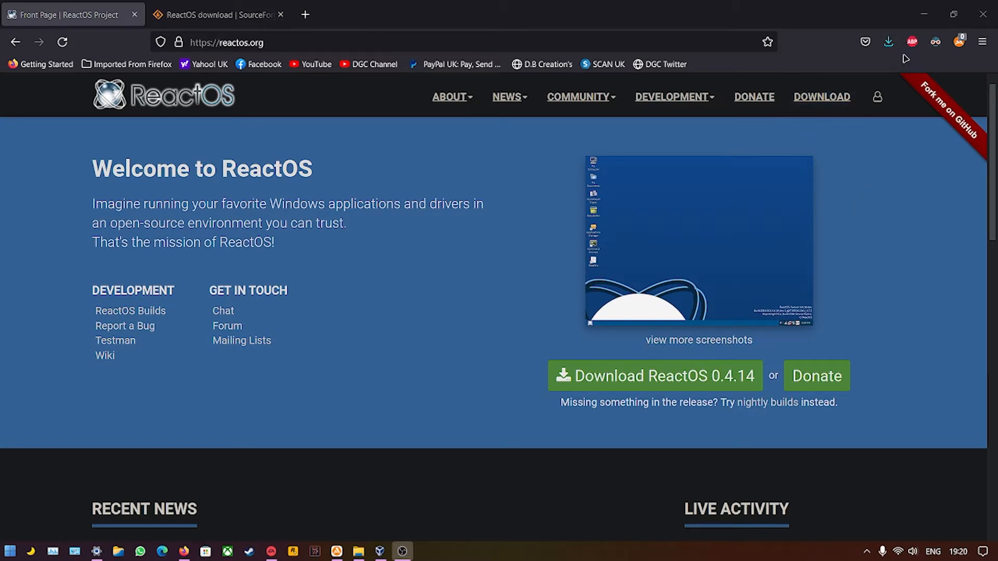
Turn off the Dark Reader extension so the ReactOS website appears in its original light colours.
left_click(936, 41)
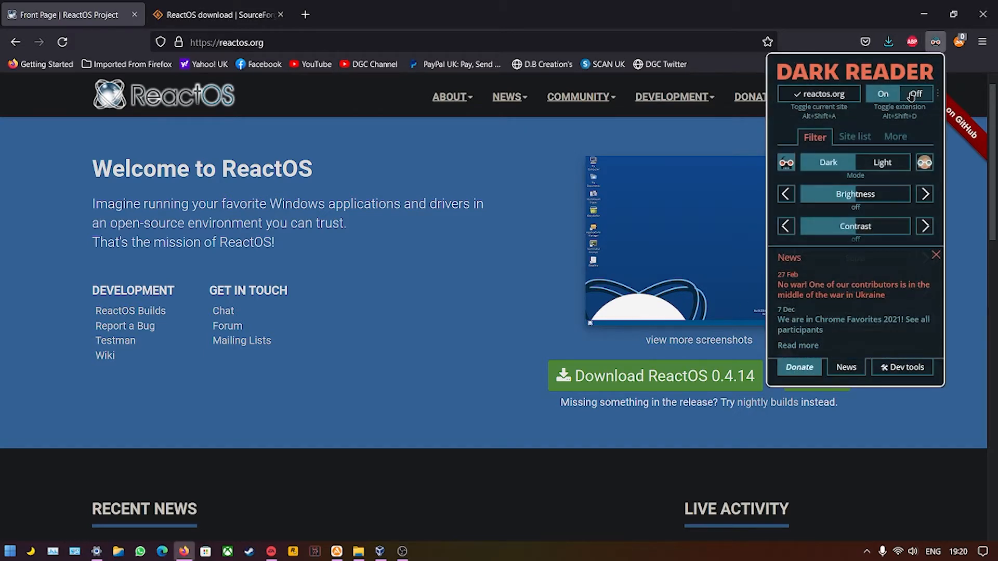
left_click(915, 93)
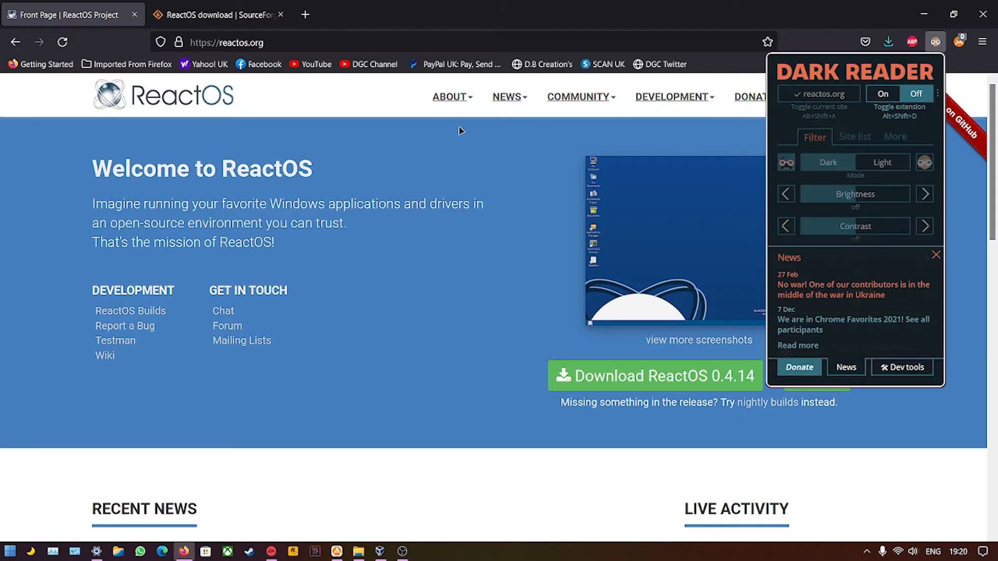
left_click(357, 98)
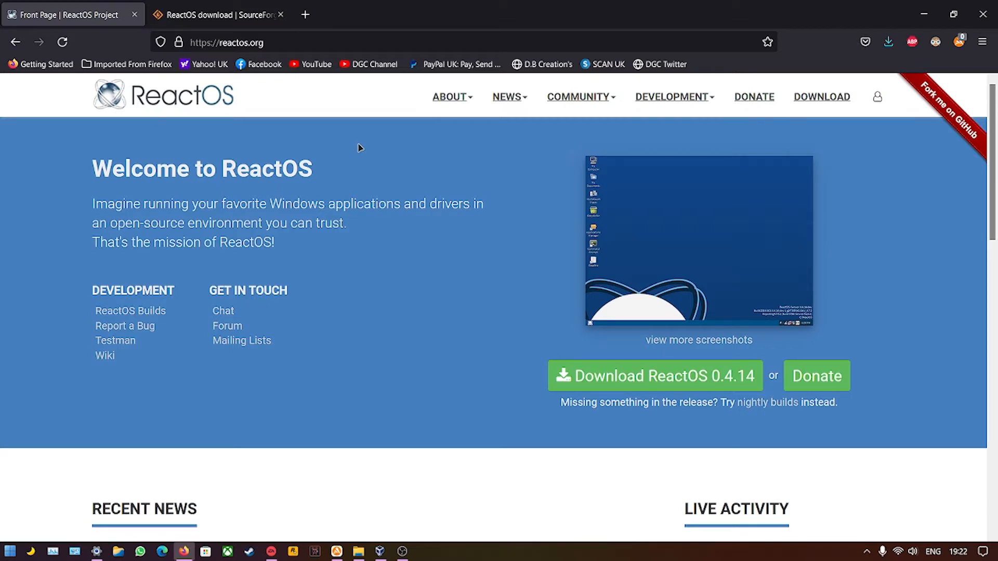
Look through the recent news posts on the ReactOS front page down to the page footer.
scroll(360, 148, "down", 2)
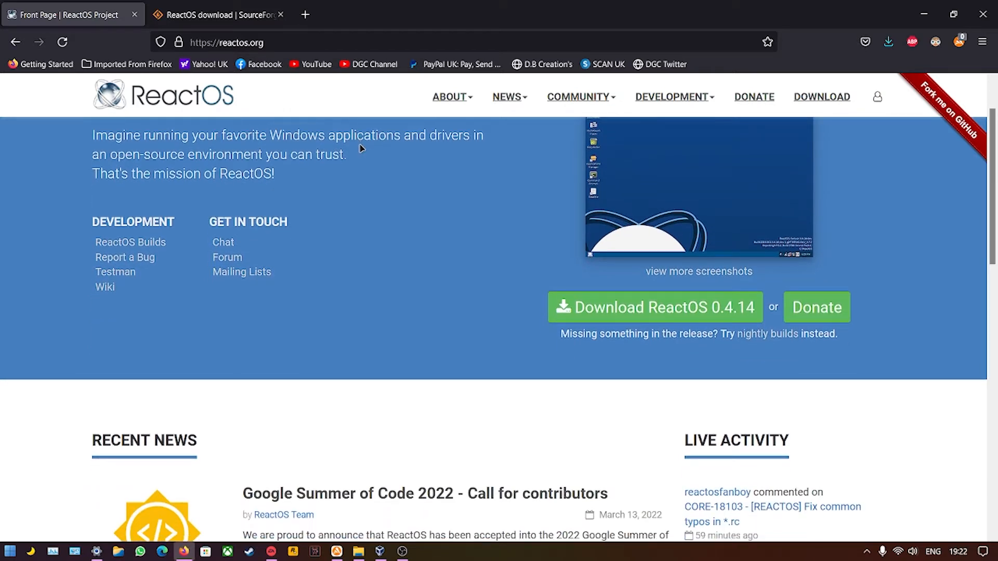
scroll(408, 188, "down", 5)
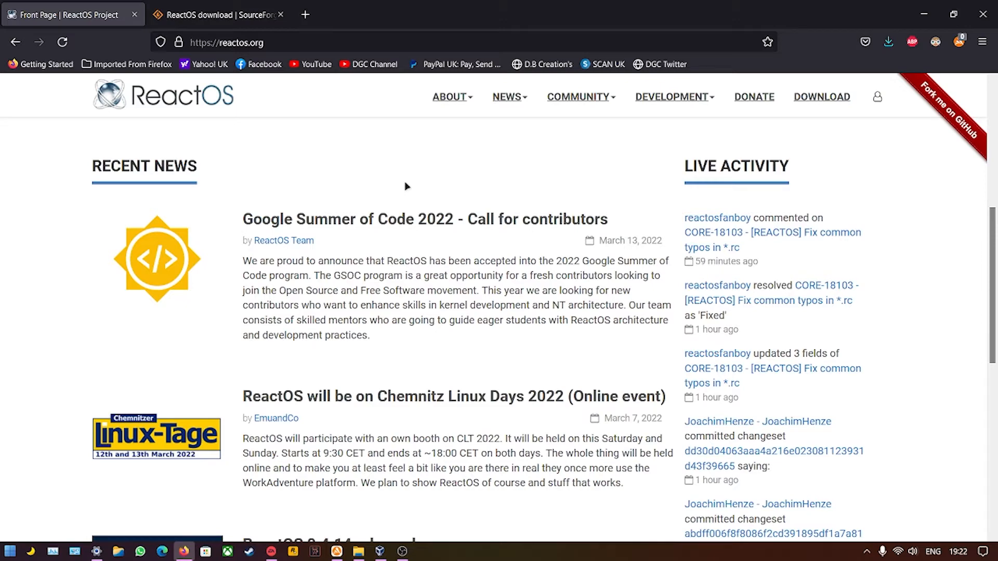
scroll(407, 186, "down", 5)
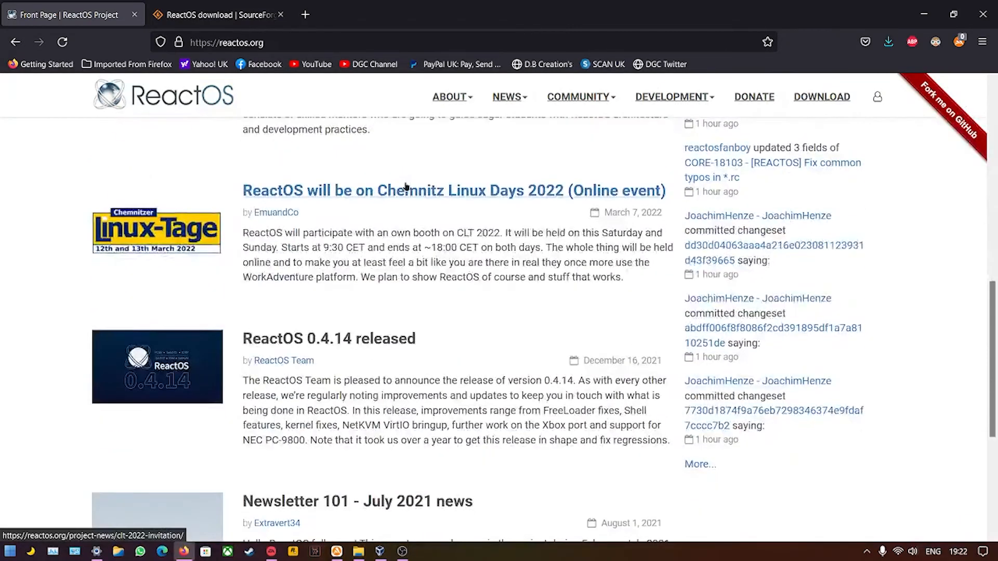
scroll(405, 184, "down", 4)
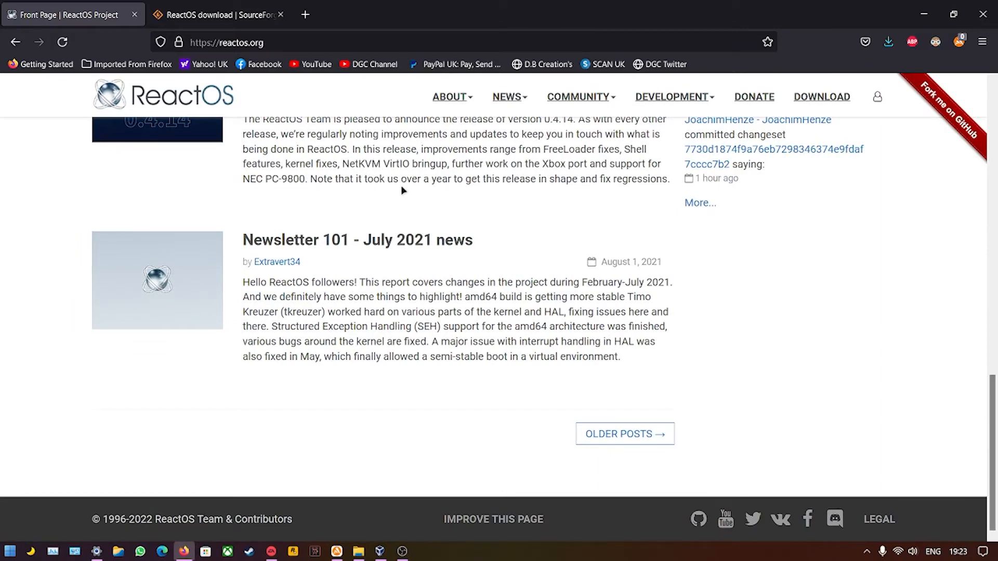
Go to the SourceForge ReactOS page and show the downloaded ReactOS-0.4.14-release-15-gb6088a6-iso.zip in its containing folder.
left_click(237, 12)
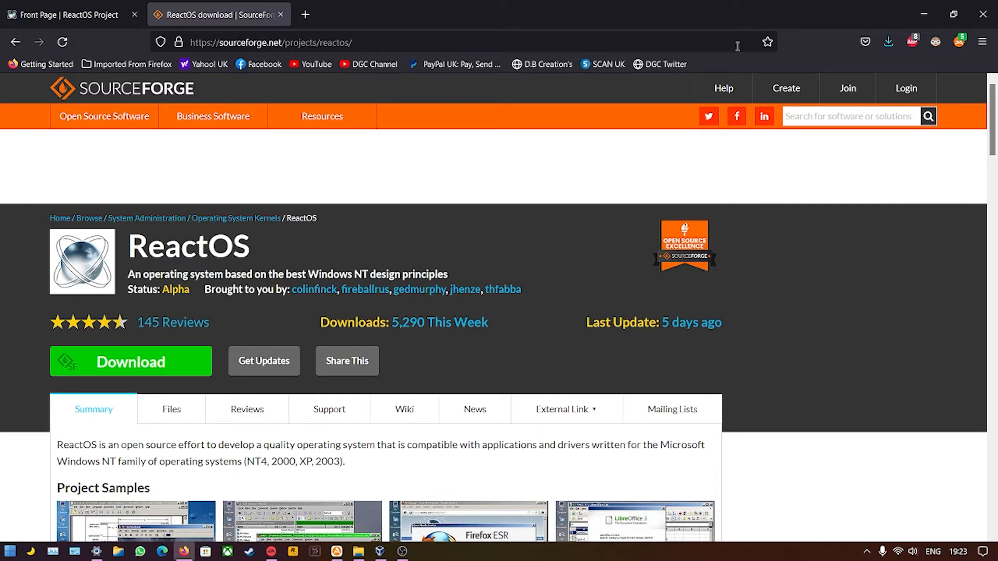
left_click(889, 41)
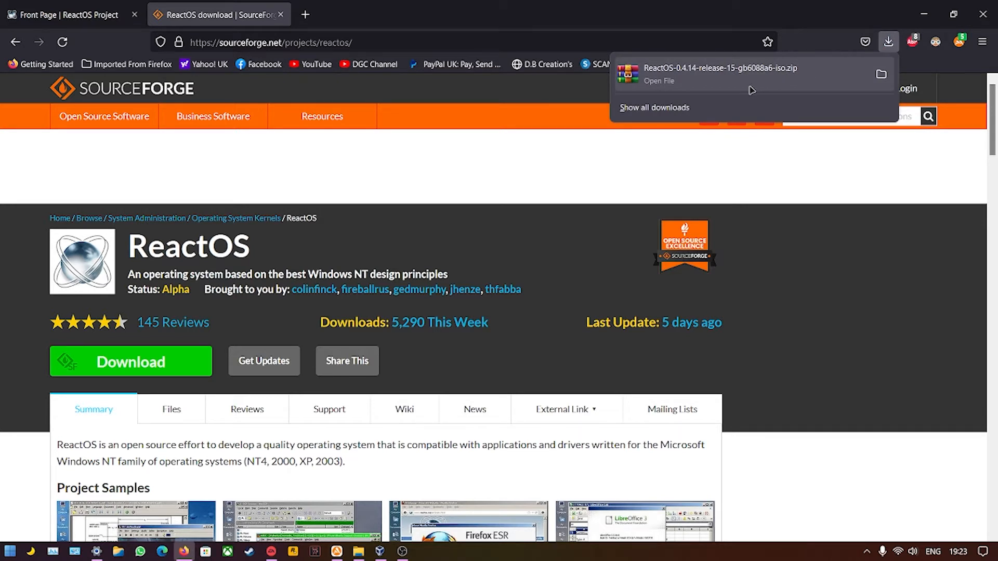
left_click(882, 75)
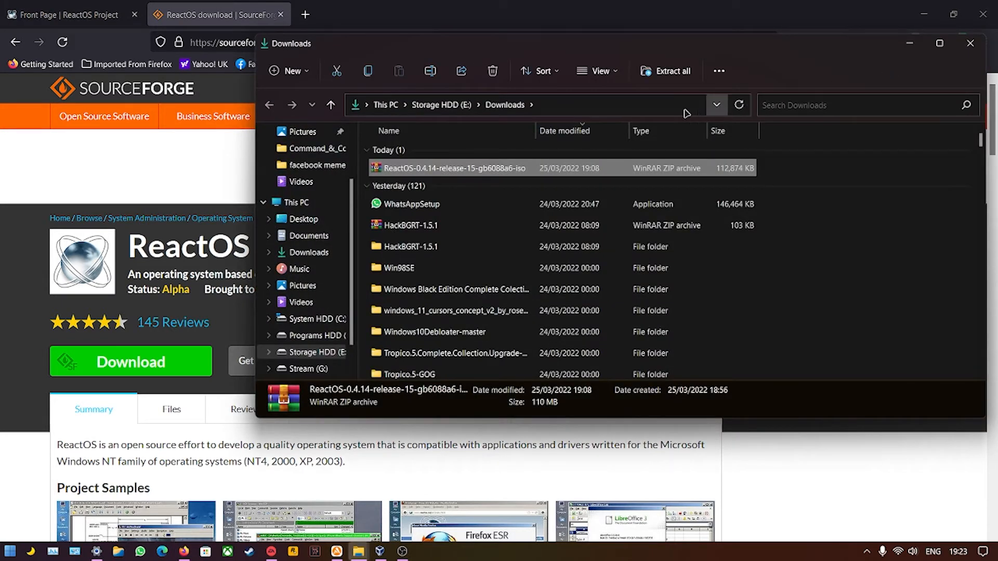
Extract the ReactOS zip archive to E:\Downloads\ReactOS-0.4.14-release-15-gb6088a6-iso, showing the extracted files when complete.
right_click(508, 170)
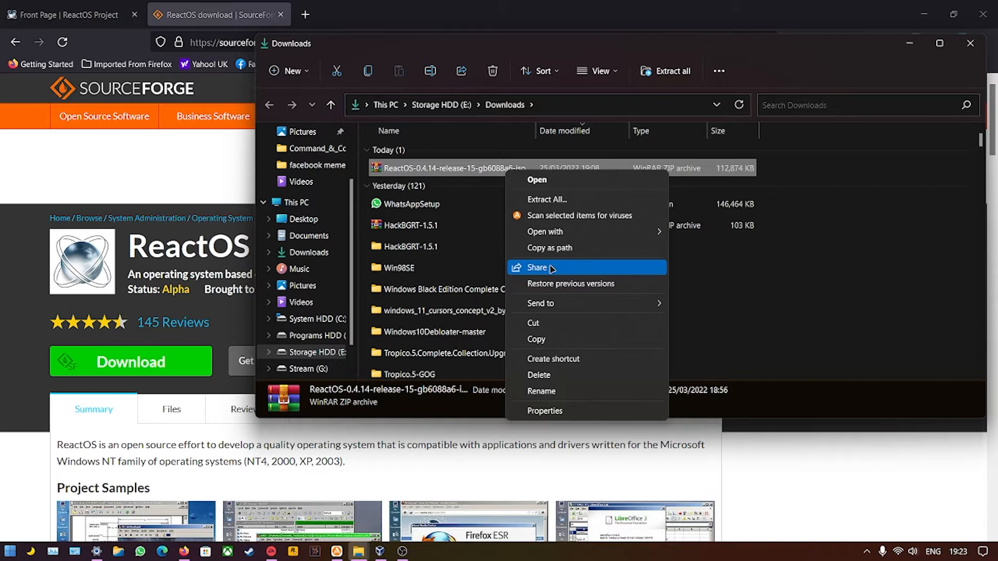
mouse_move(632, 236)
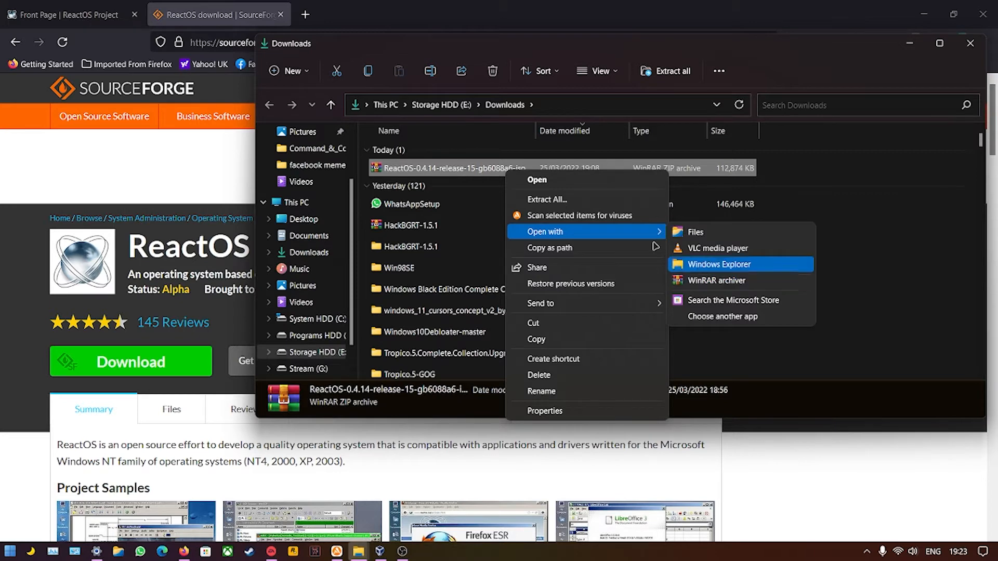
left_click(594, 208)
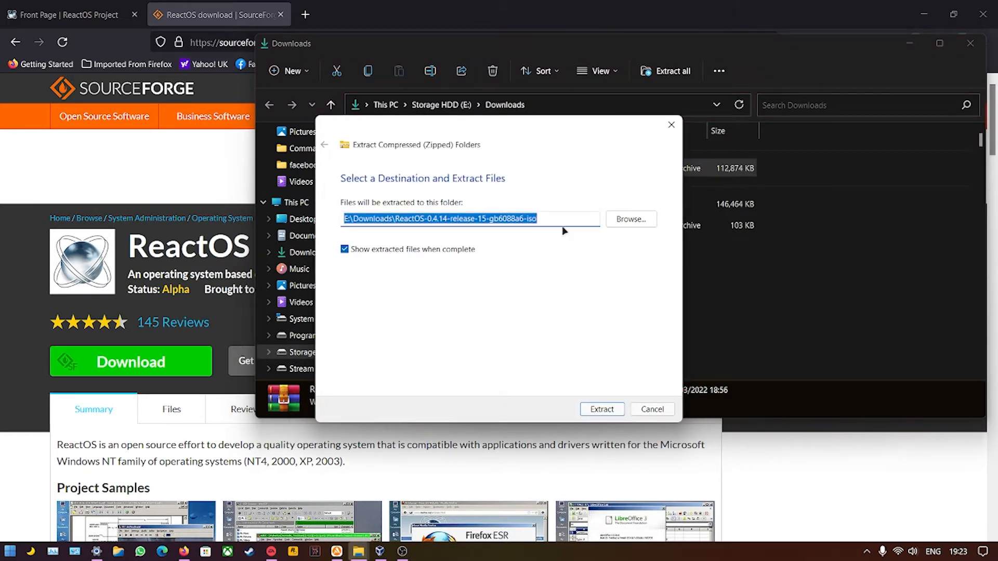
left_click(600, 410)
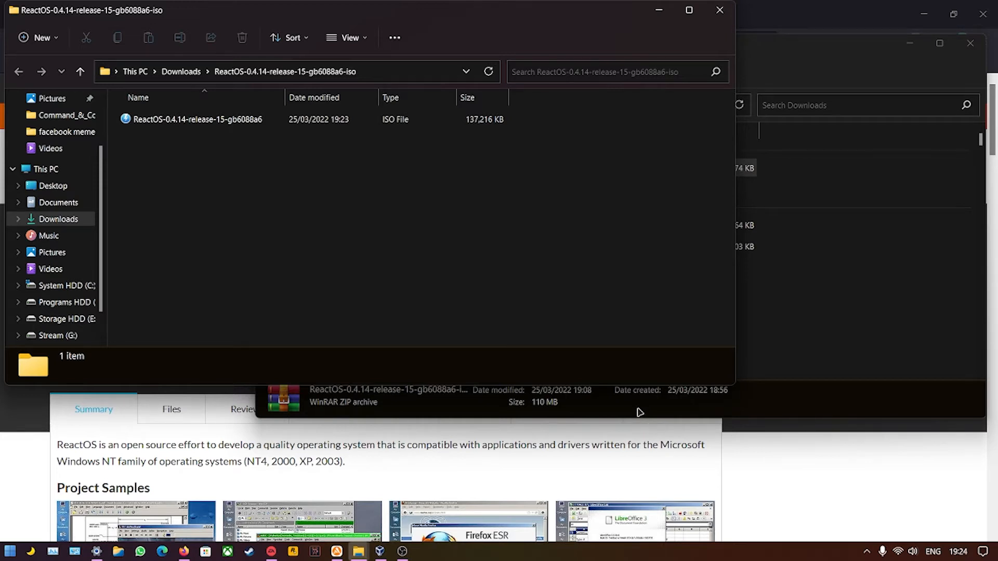
Clear the folder, browser and Settings windows off the desktop, leaving only Oracle VM VirtualBox Manager.
left_click(716, 18)
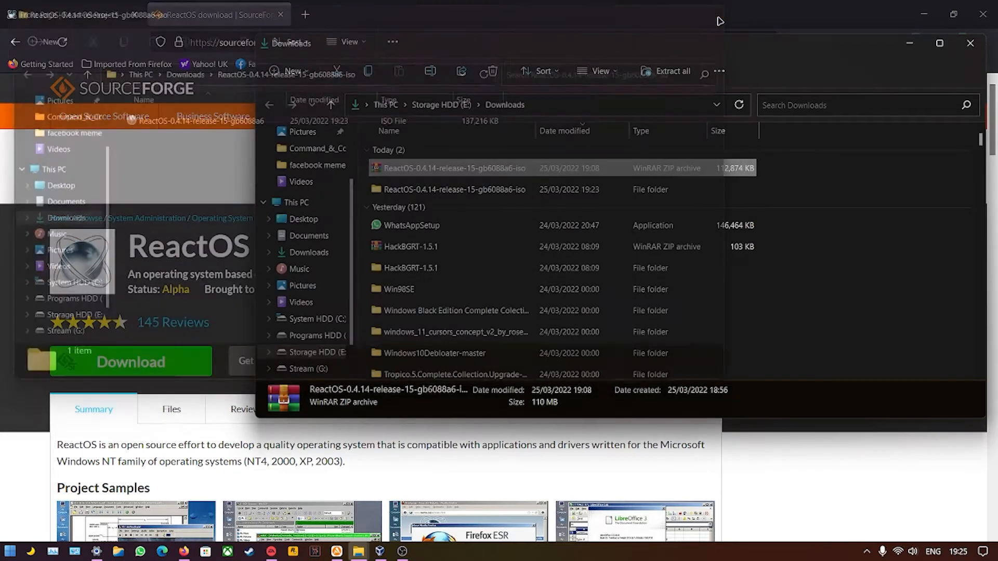
left_click(970, 50)
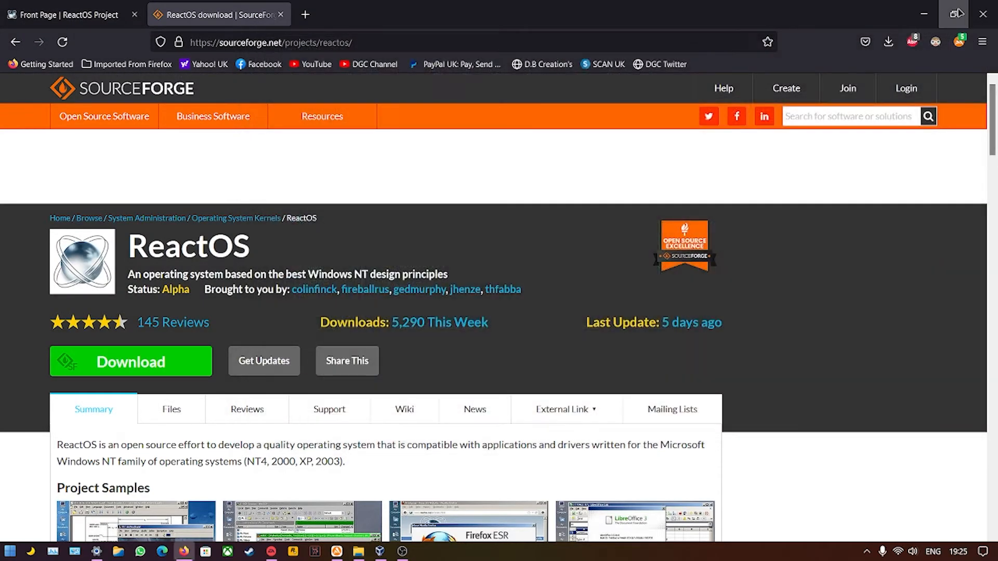
left_click(921, 14)
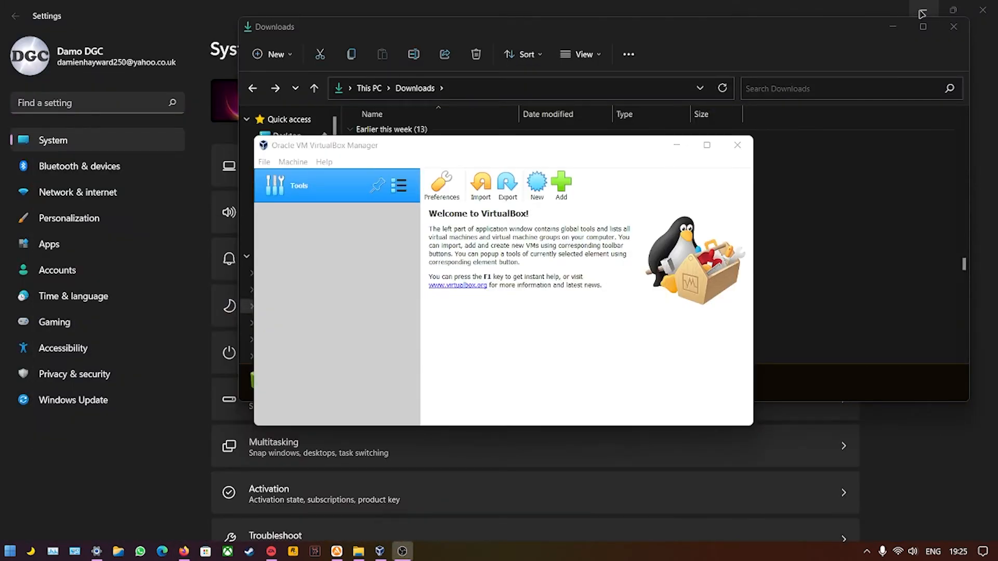
left_click(921, 11)
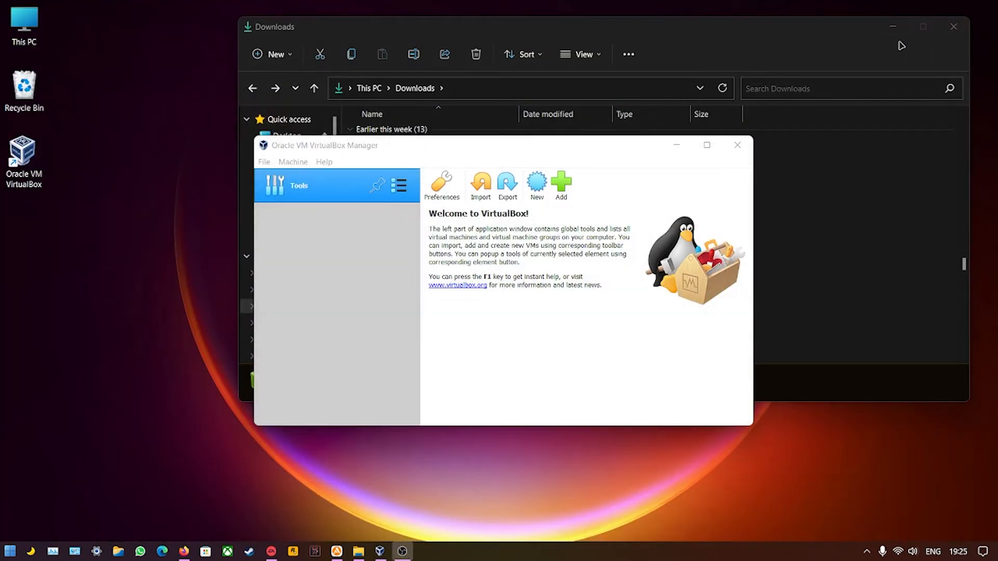
left_click(953, 26)
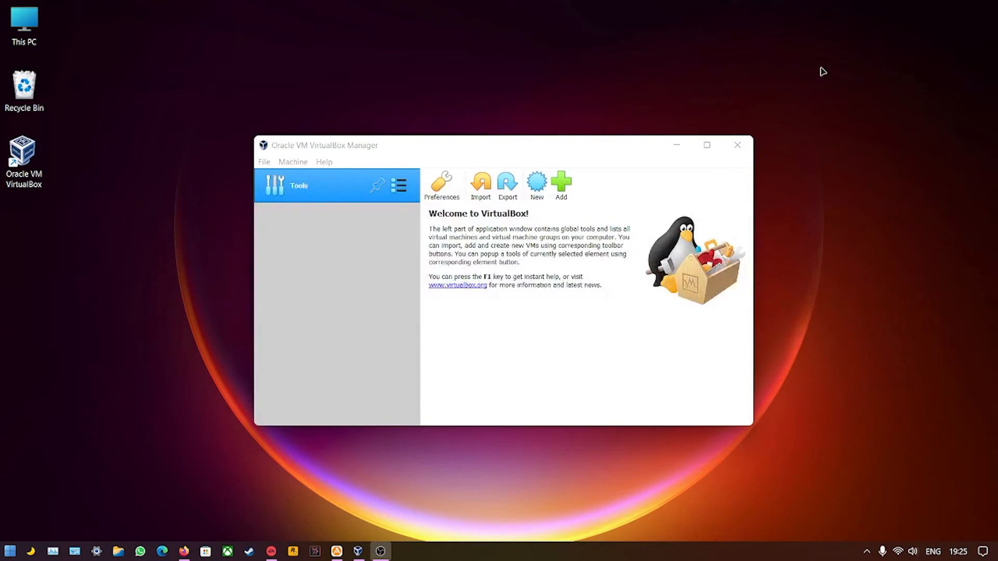
left_click(706, 145)
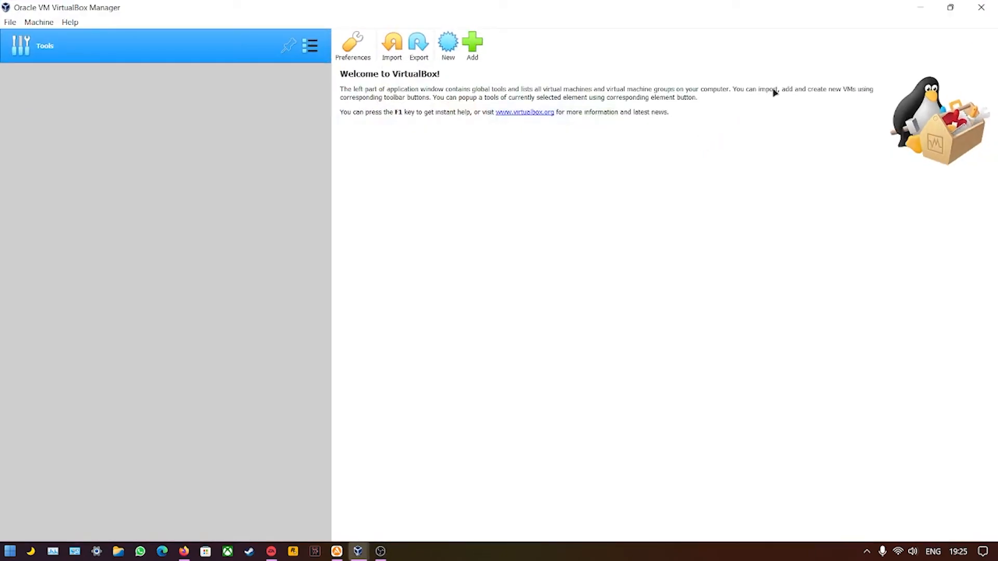
left_click(951, 8)
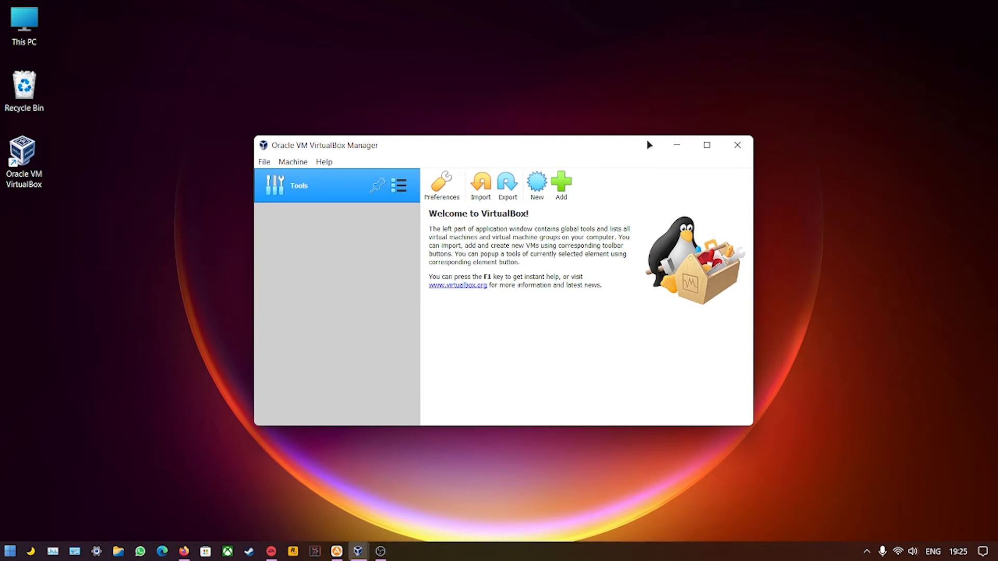
left_click(560, 184)
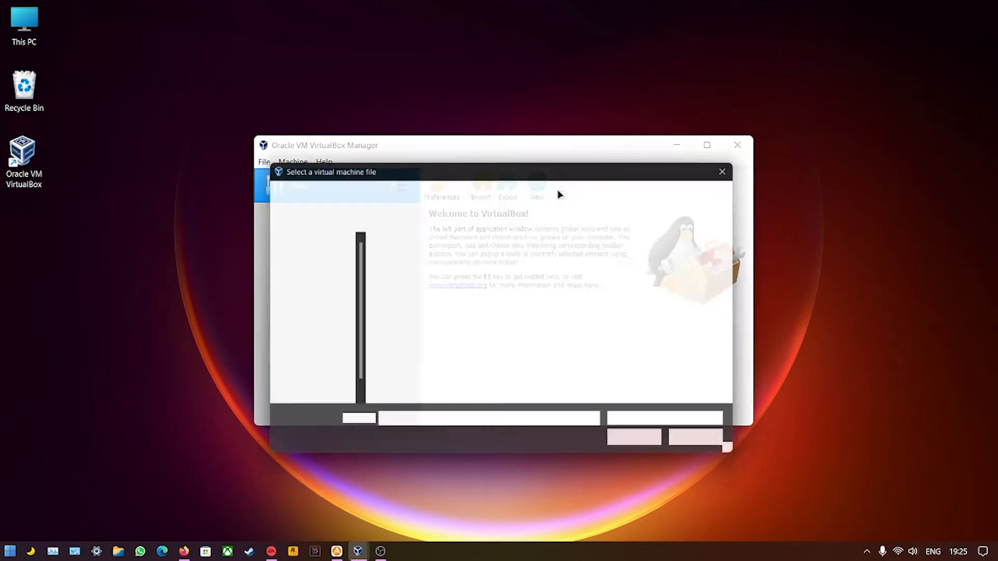
left_click(733, 168)
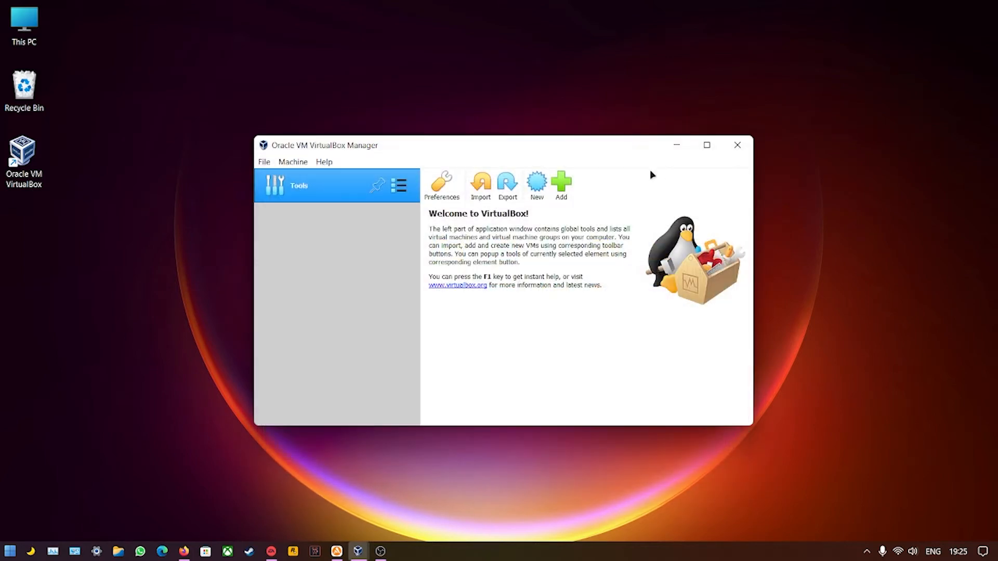
Start creating a new virtual machine and set its machine folder to the VM folder on the Storage HDD (E:) drive.
left_click(534, 186)
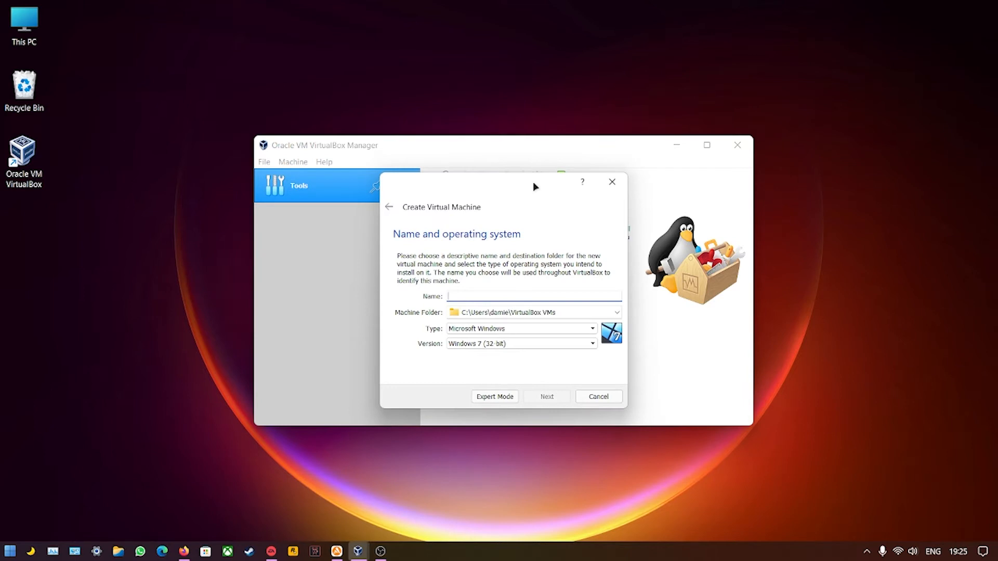
left_click(554, 314)
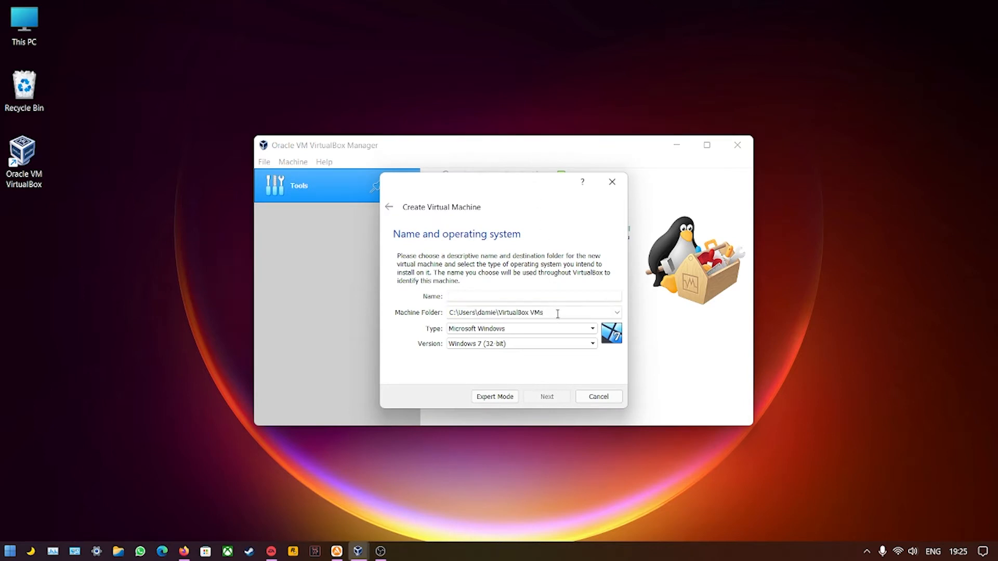
left_click(616, 313)
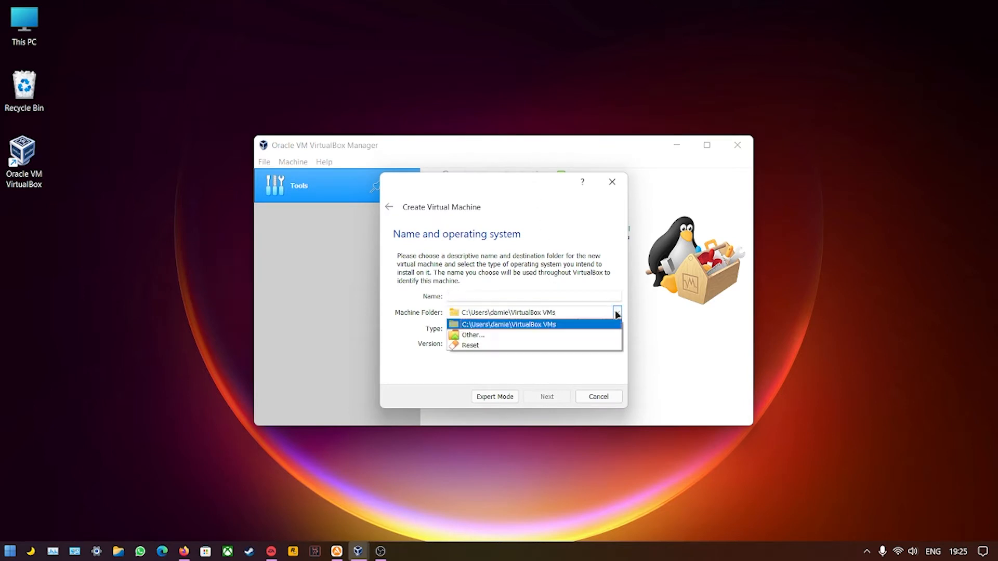
left_click(585, 339)
scroll(442, 372, "down", 3)
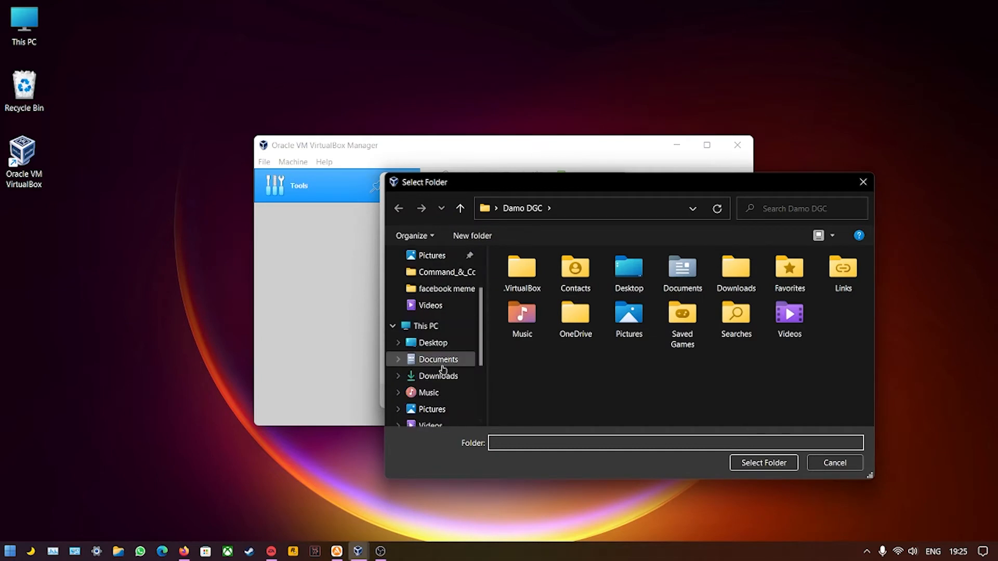
scroll(443, 372, "down", 2)
left_click(443, 357)
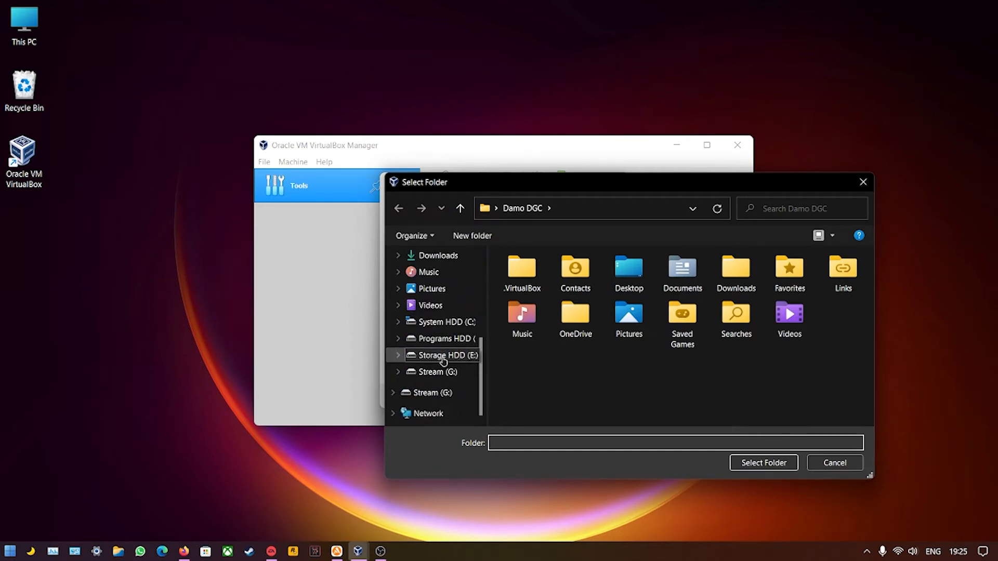
scroll(570, 319, "down", 6)
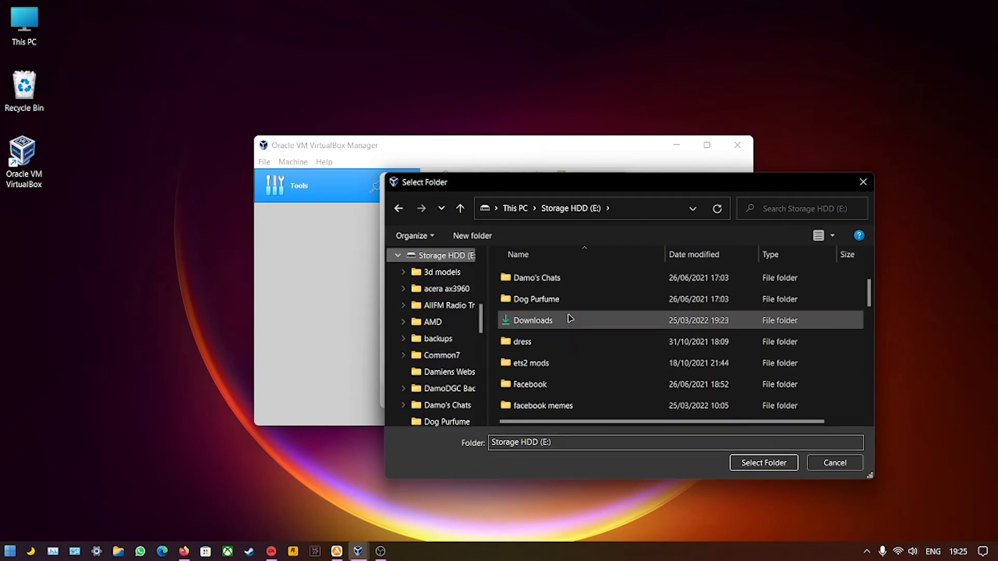
scroll(570, 319, "down", 5)
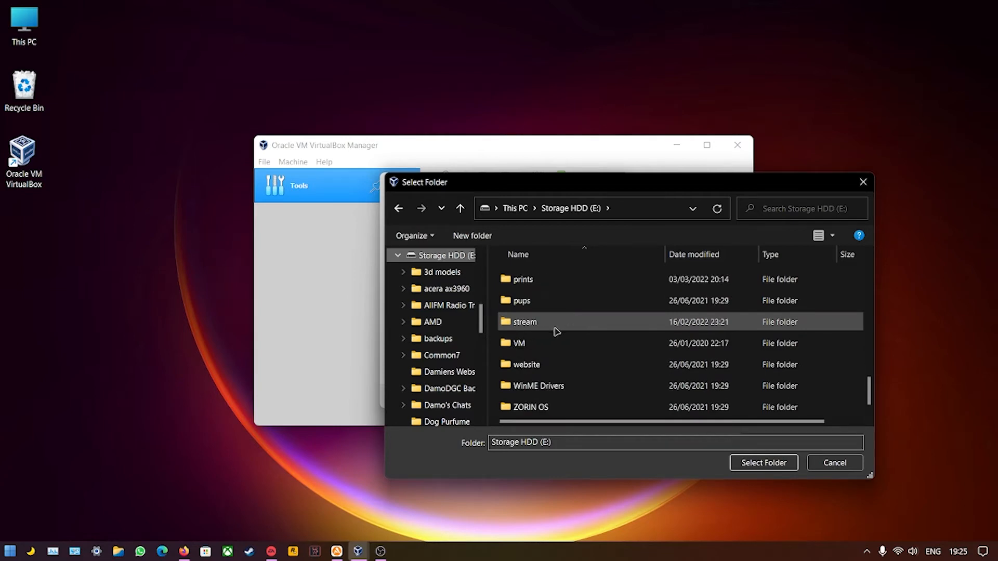
left_click(541, 344)
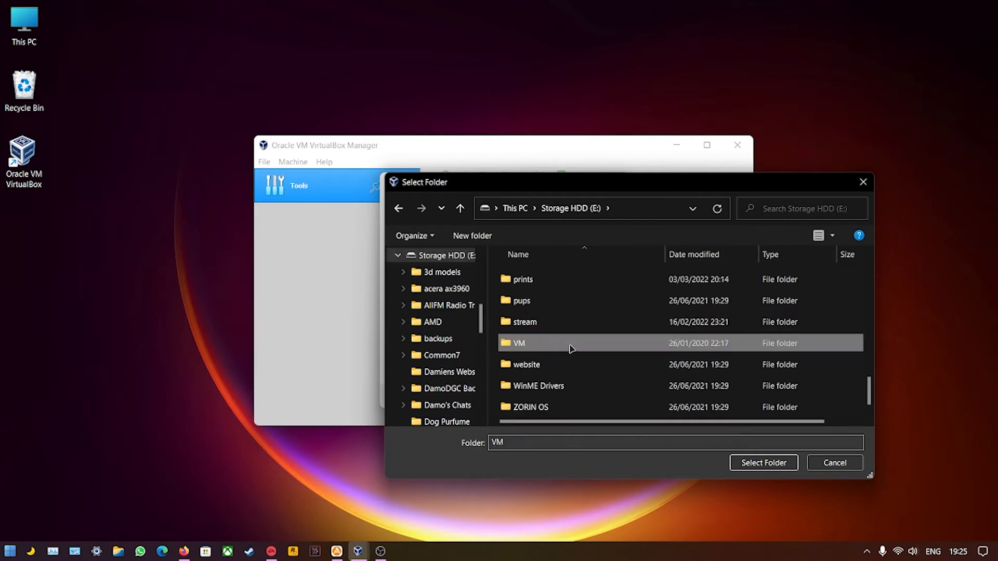
left_click(739, 461)
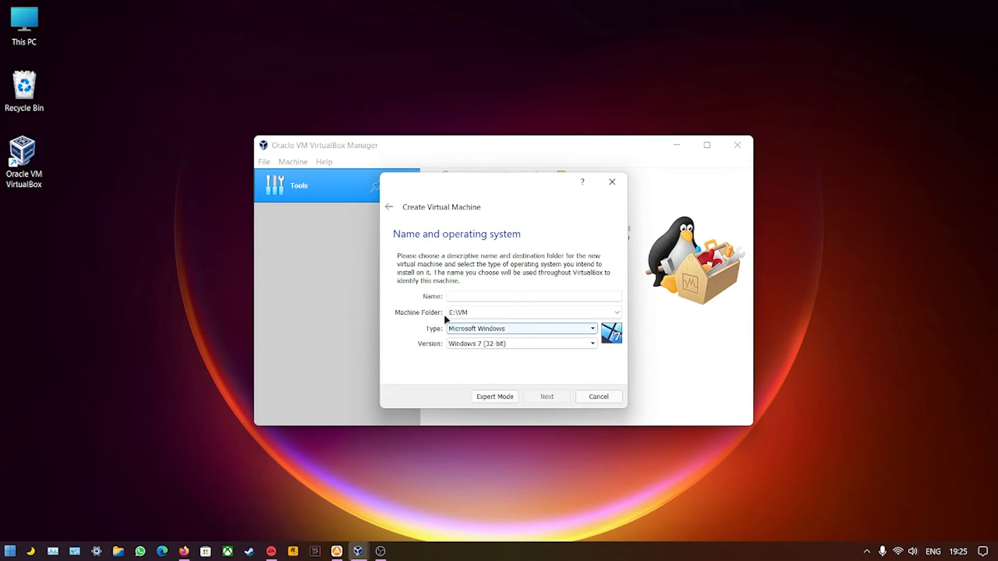
Name the new virtual machine ReactOS and set its operating system type to Other.
left_click(459, 297)
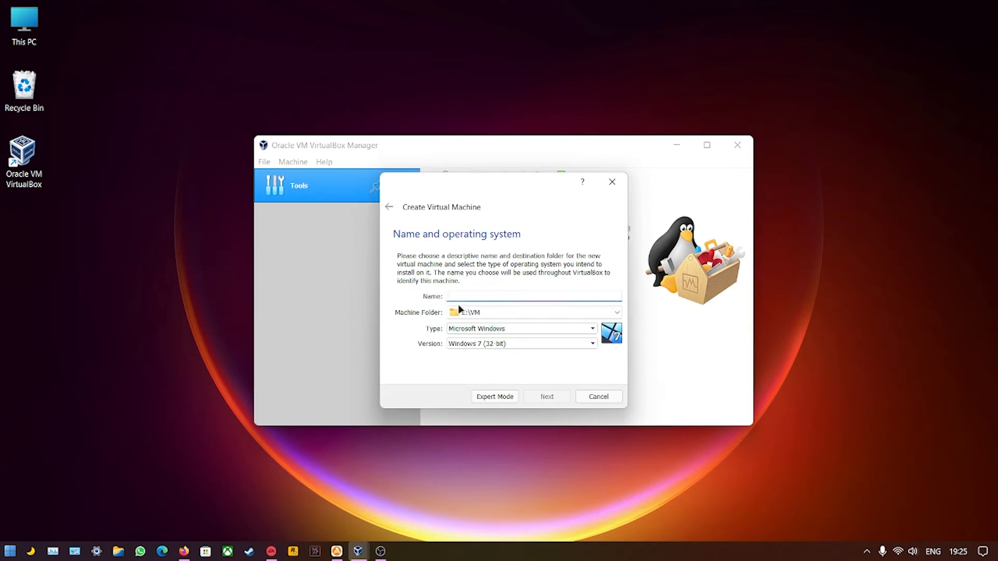
type("ReactOS")
left_click(482, 329)
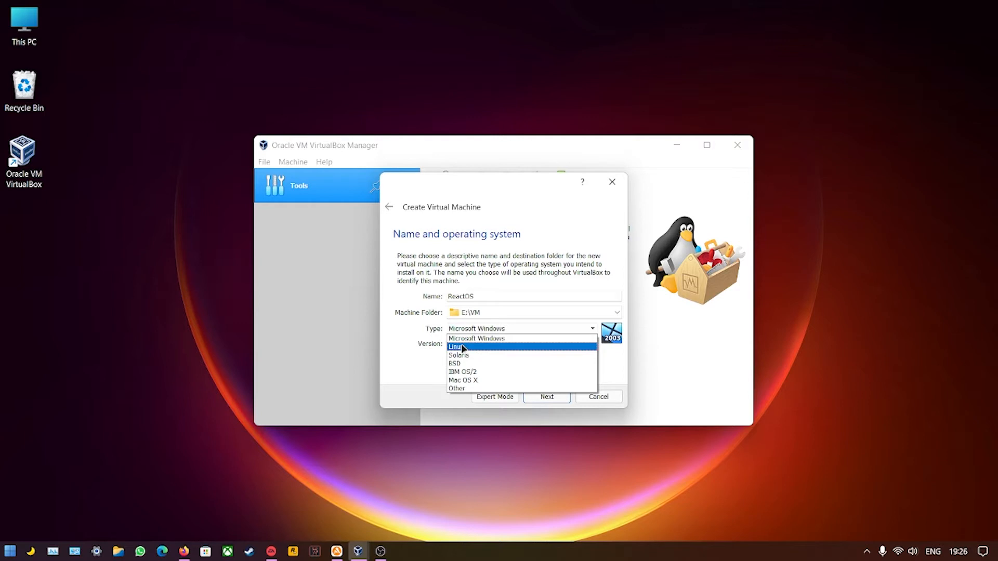
left_click(451, 388)
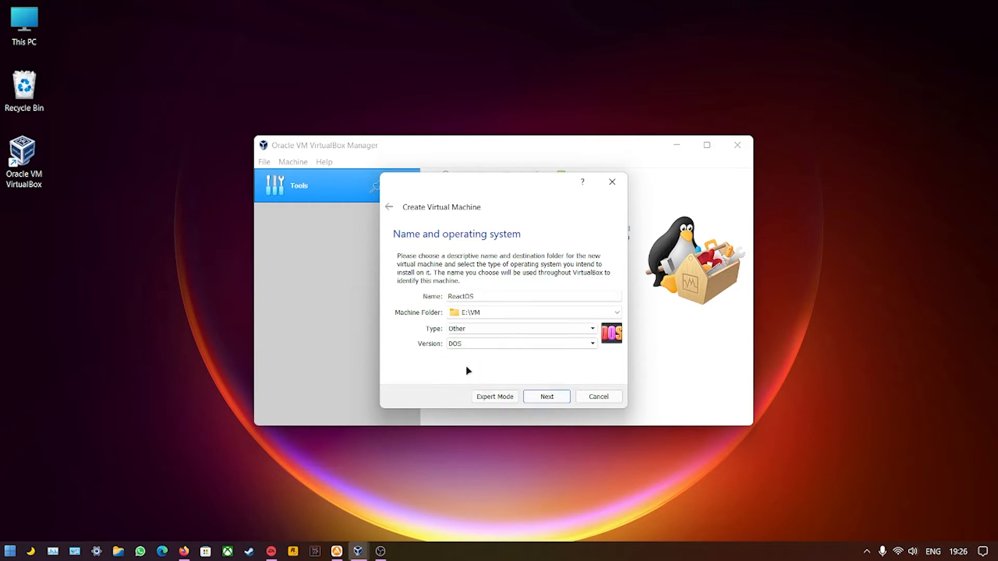
Set the new machine's operating system version to Other/Unknown and continue to the memory size settings.
left_click(474, 346)
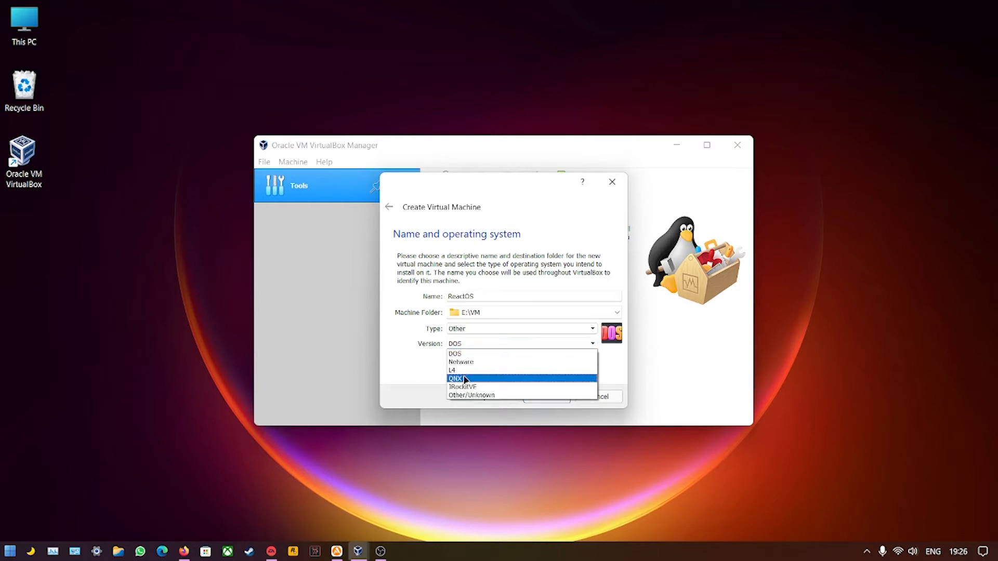
left_click(462, 395)
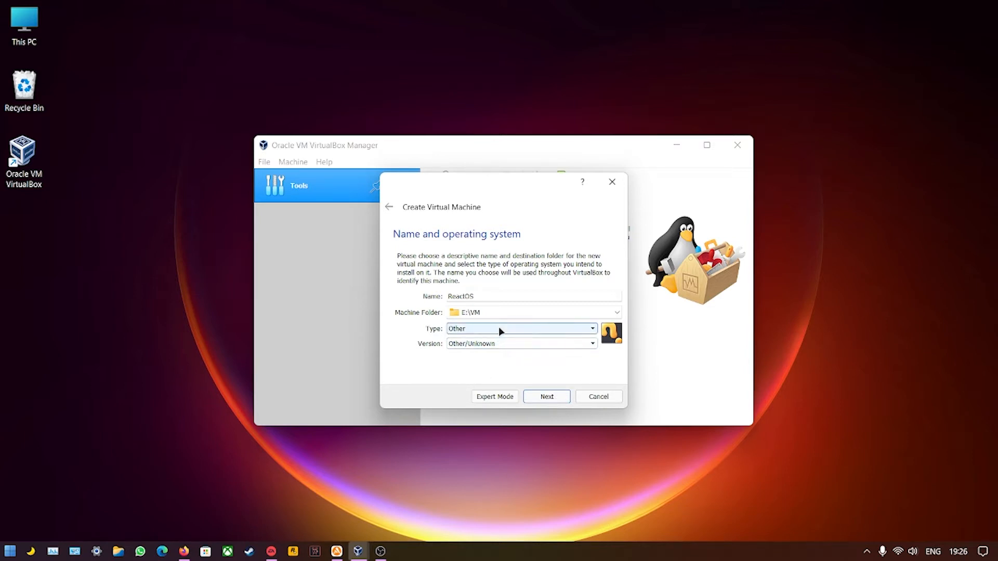
left_click(539, 399)
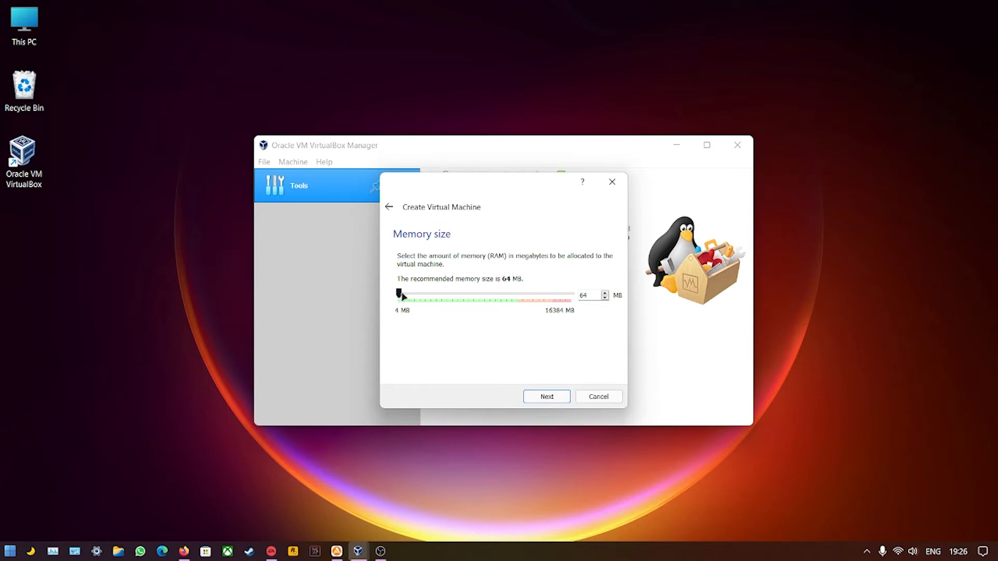
Switch to Firefox and open the "What is ReactOS?" page on the ReactOS website.
left_click(184, 551)
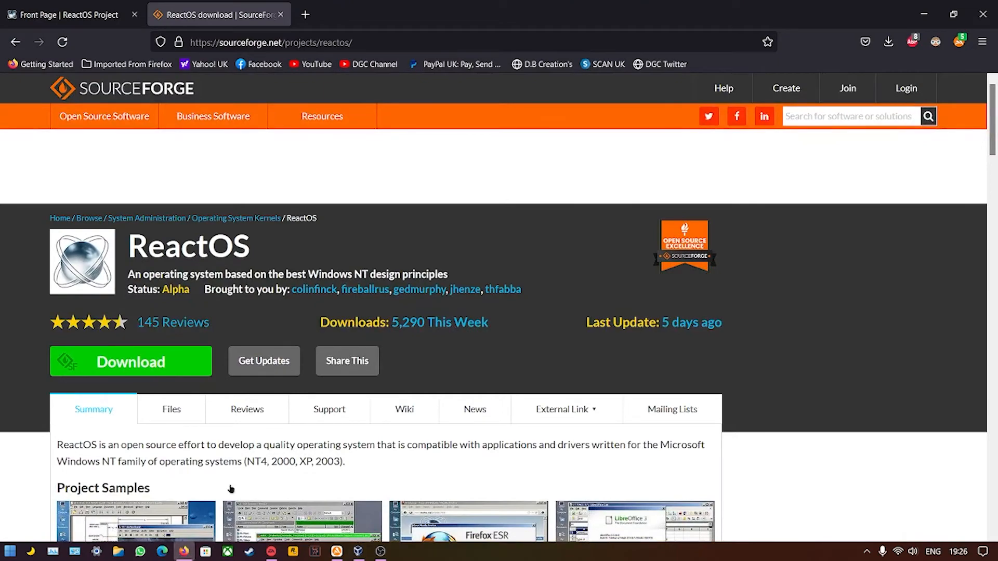
left_click(95, 19)
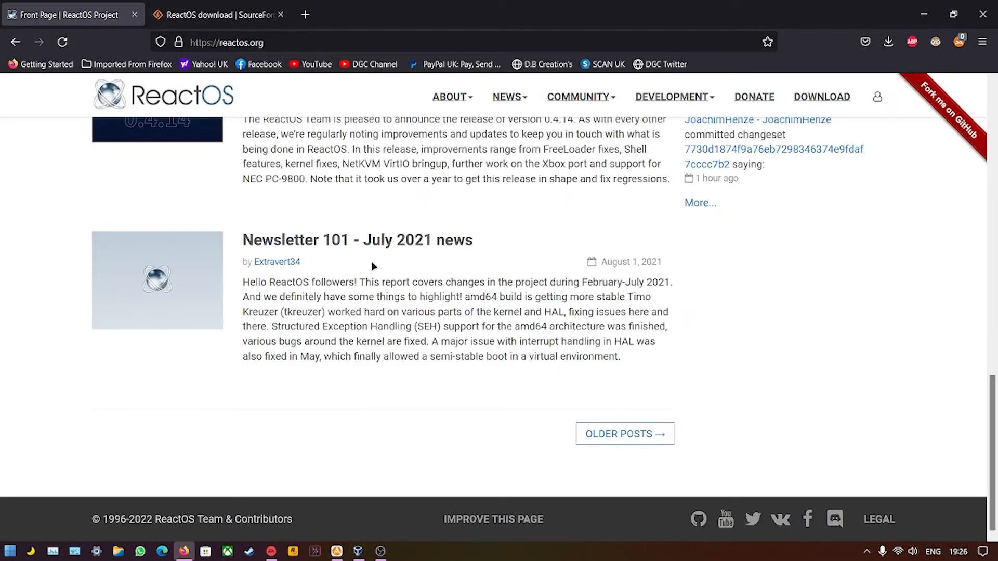
scroll(370, 267, "up", 15)
scroll(366, 267, "up", 5)
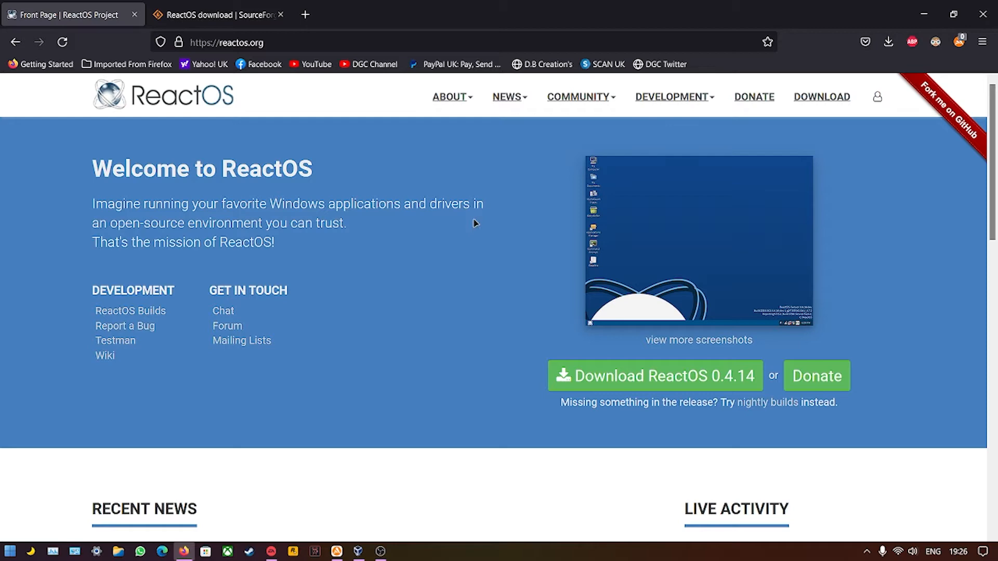
left_click(459, 97)
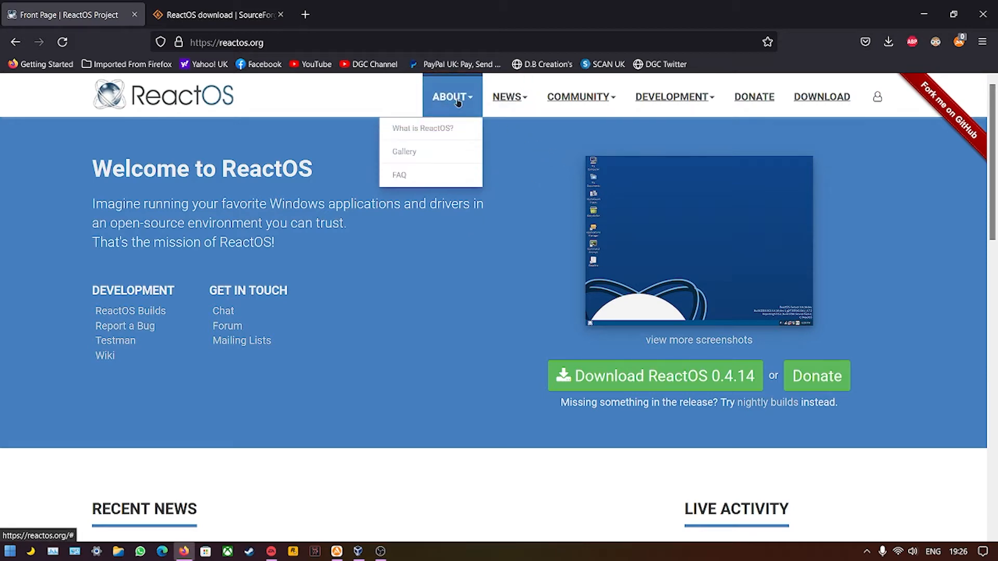
left_click(437, 131)
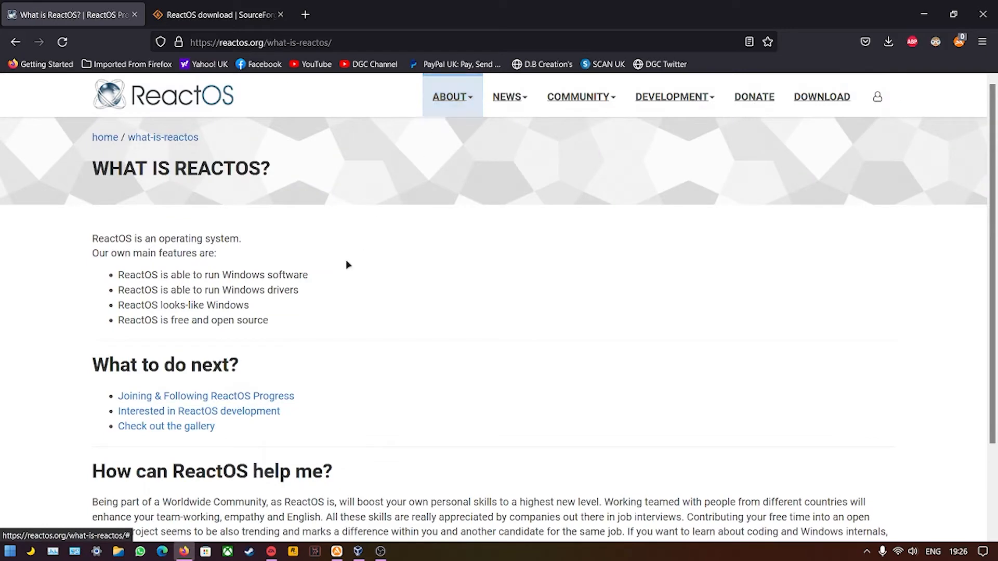
scroll(288, 319, "down", 2)
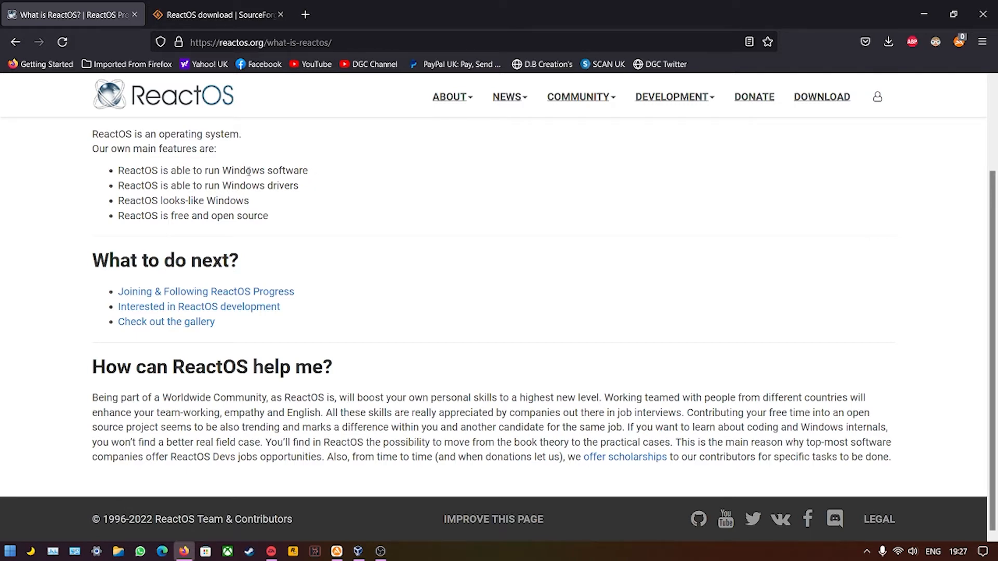
Read through the ReactOS main features by highlighting each listed point, and return to the SourceForge ReactOS page.
left_click_drag(223, 170, 309, 171)
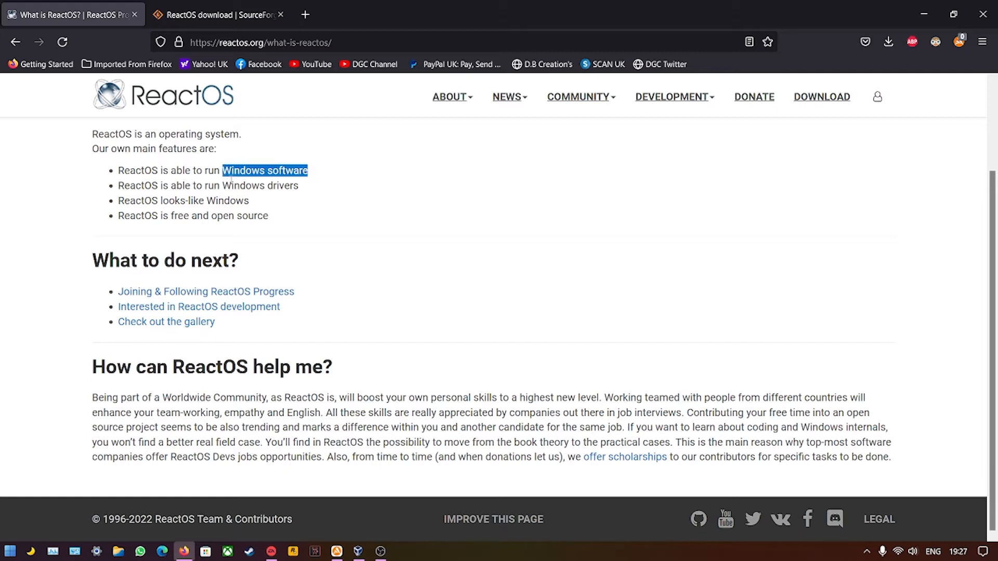
left_click_drag(223, 186, 298, 186)
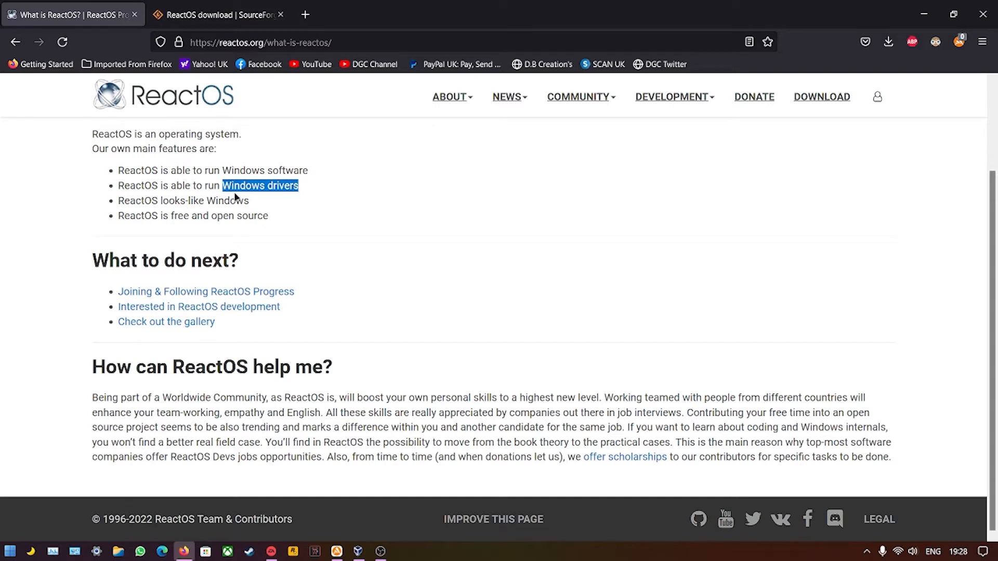
left_click_drag(253, 201, 114, 201)
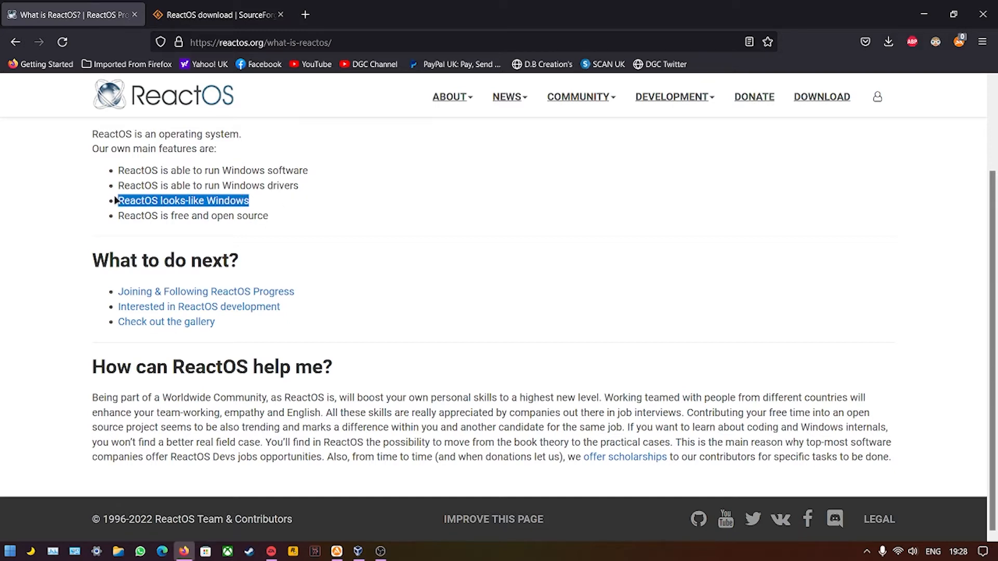
left_click_drag(118, 215, 222, 217)
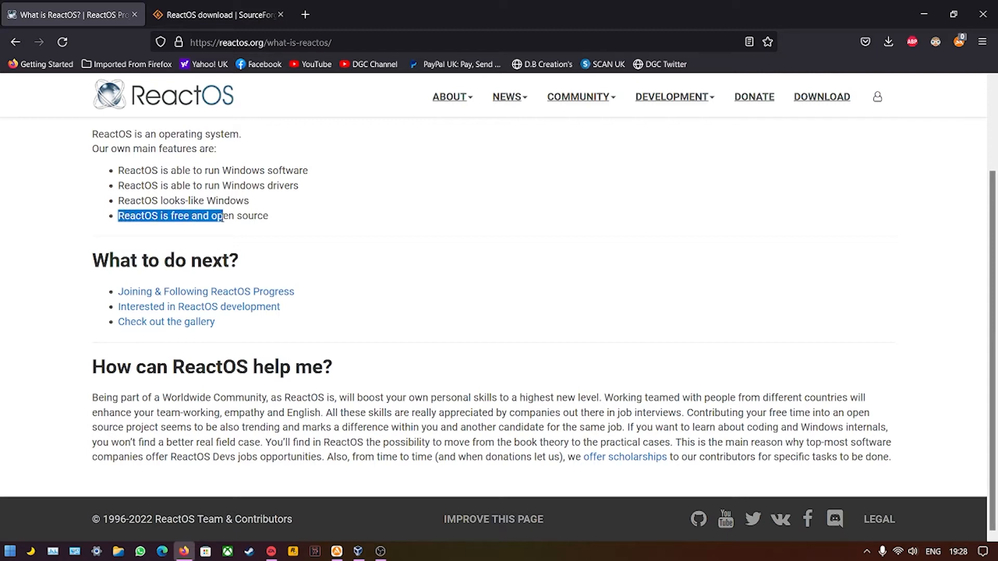
left_click_drag(224, 216, 276, 218)
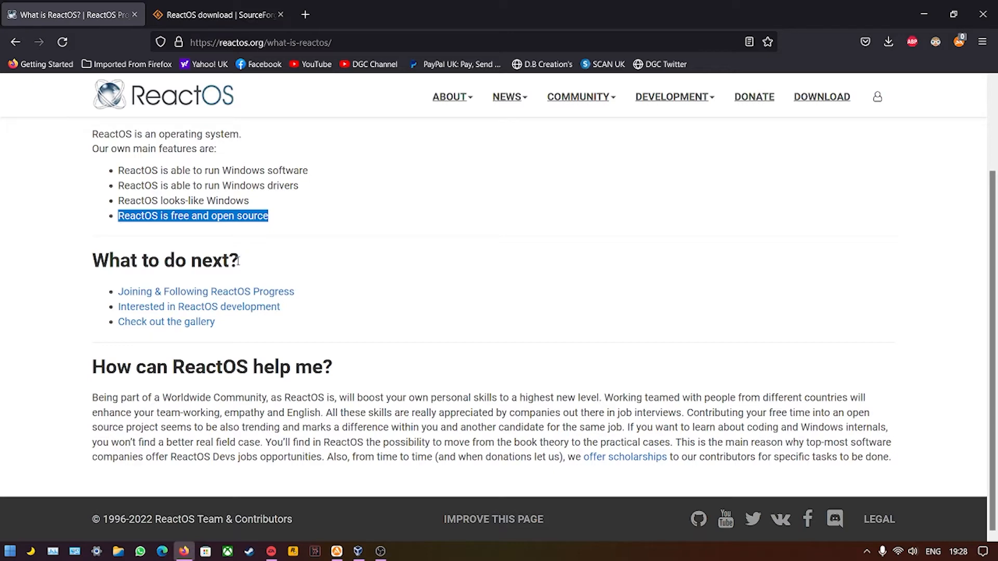
left_click(208, 18)
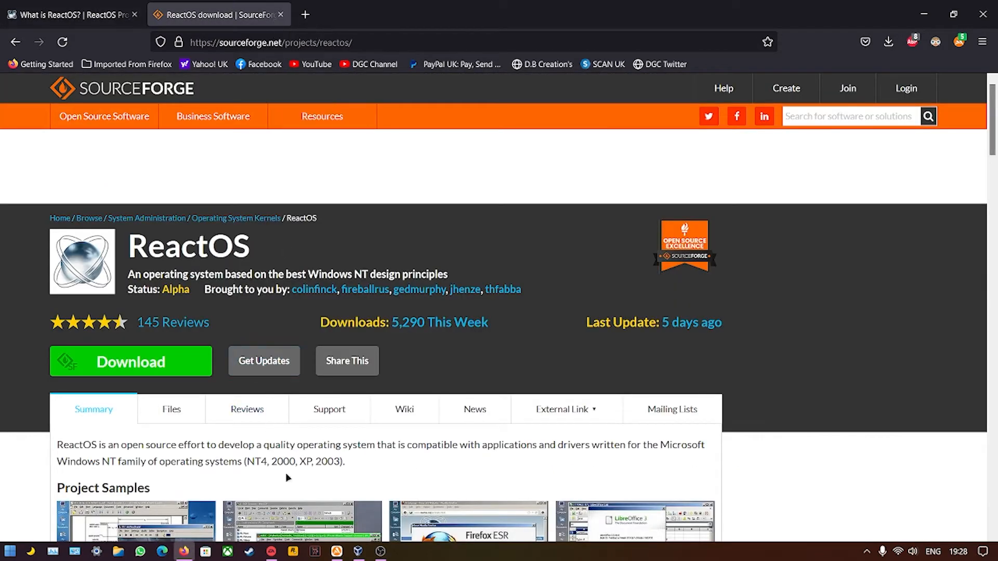
Switch back to VirtualBox's Create Virtual Machine wizard, allocate 4096 MB of memory and continue to the hard disk options.
mouse_move(358, 550)
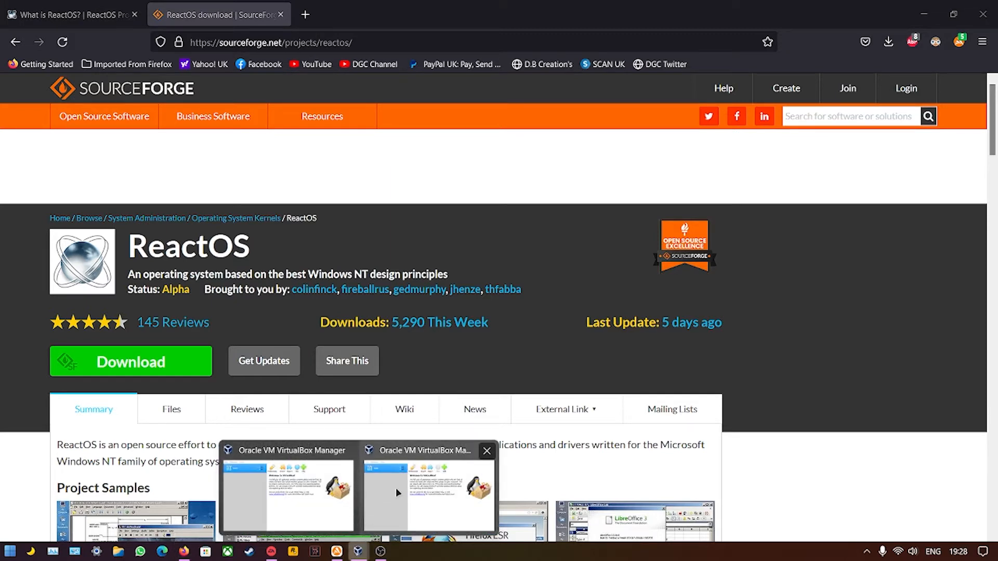
mouse_move(363, 489)
left_click(316, 474)
mouse_move(358, 550)
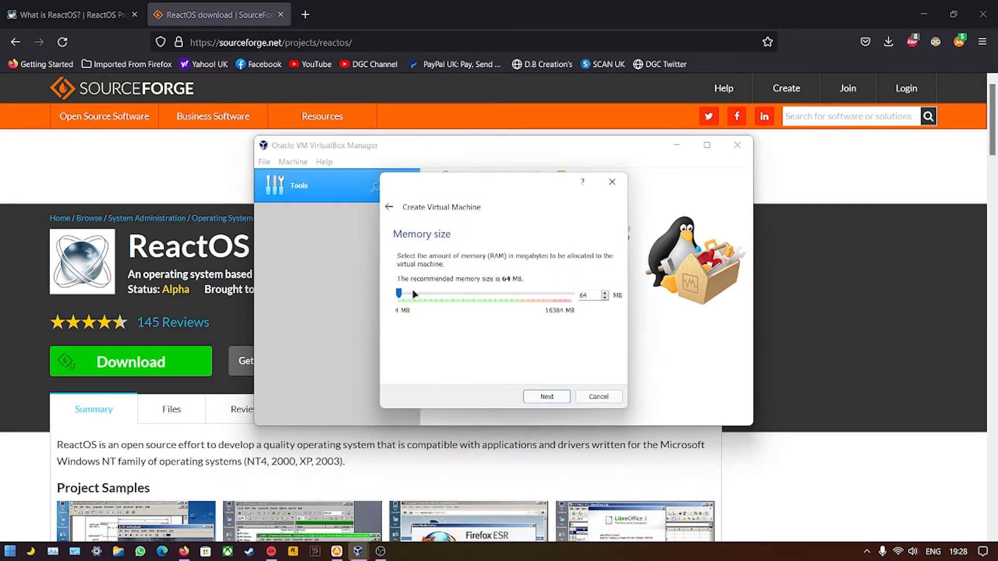
left_click_drag(398, 292, 405, 295)
left_click_drag(410, 291, 441, 294)
left_click(547, 398)
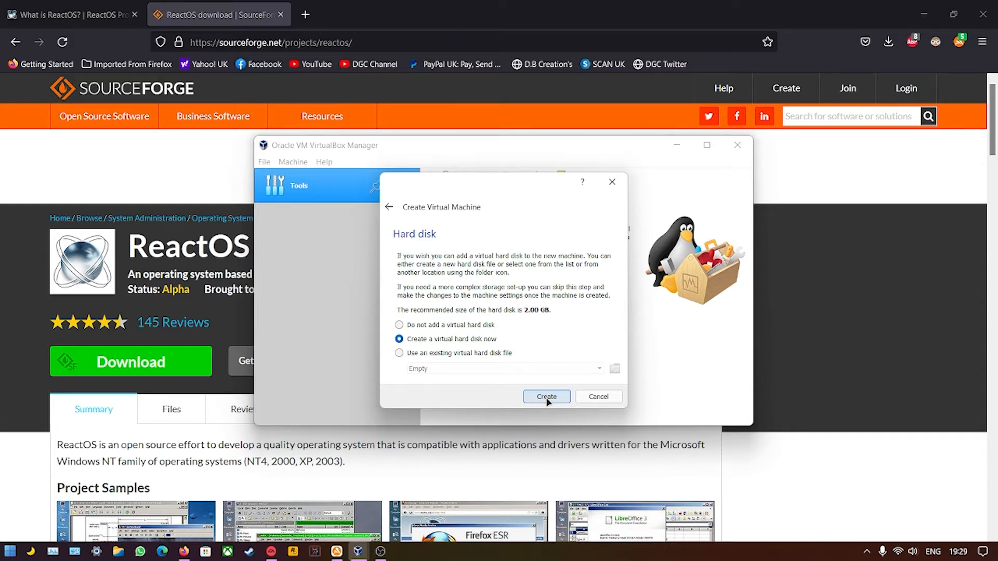
Create a dynamically allocated VDI virtual hard disk of 80 GB for the machine at E:\VM\ReactOS\ReactOS.vdi.
left_click(547, 398)
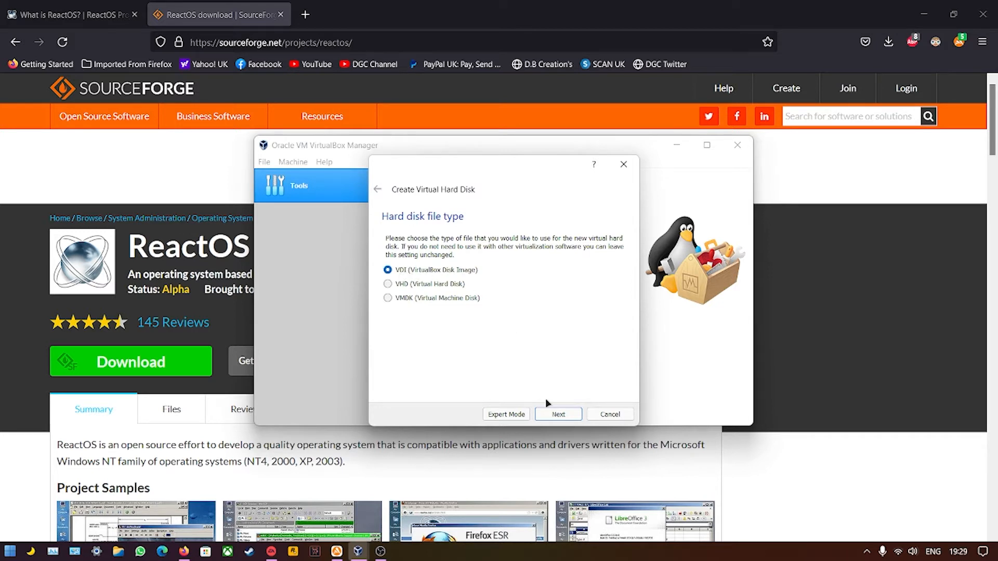
left_click(556, 413)
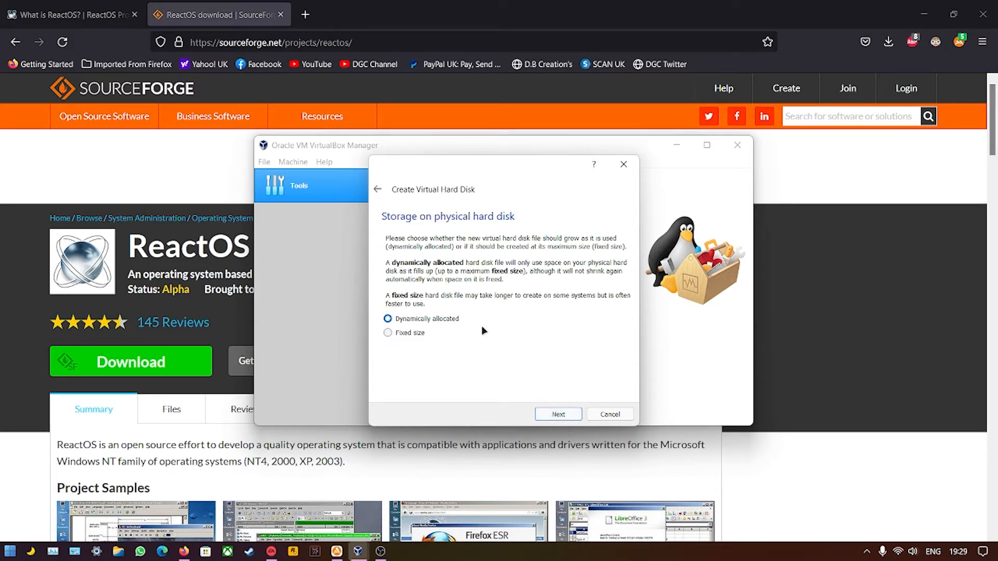
left_click(557, 415)
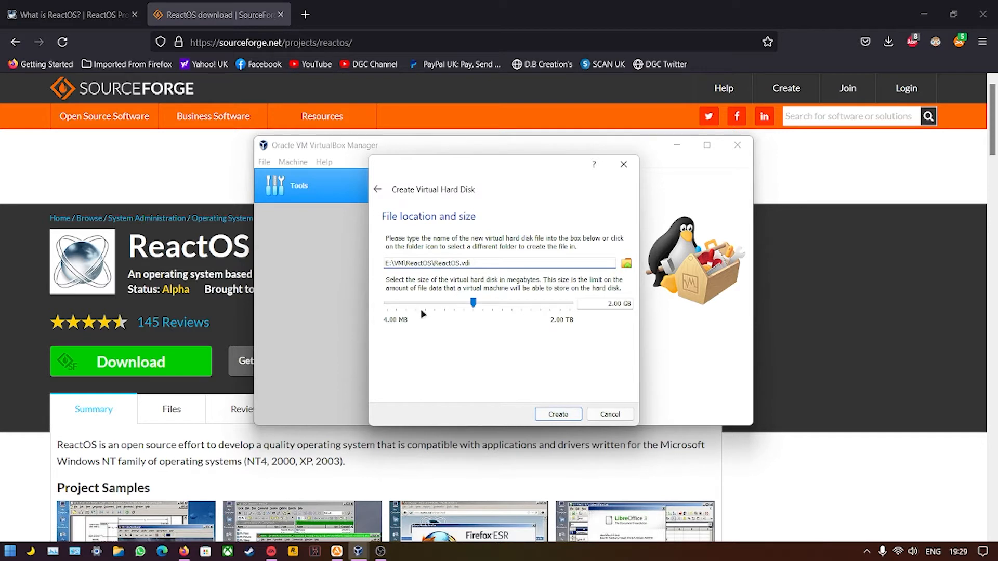
left_click_drag(472, 303, 475, 304)
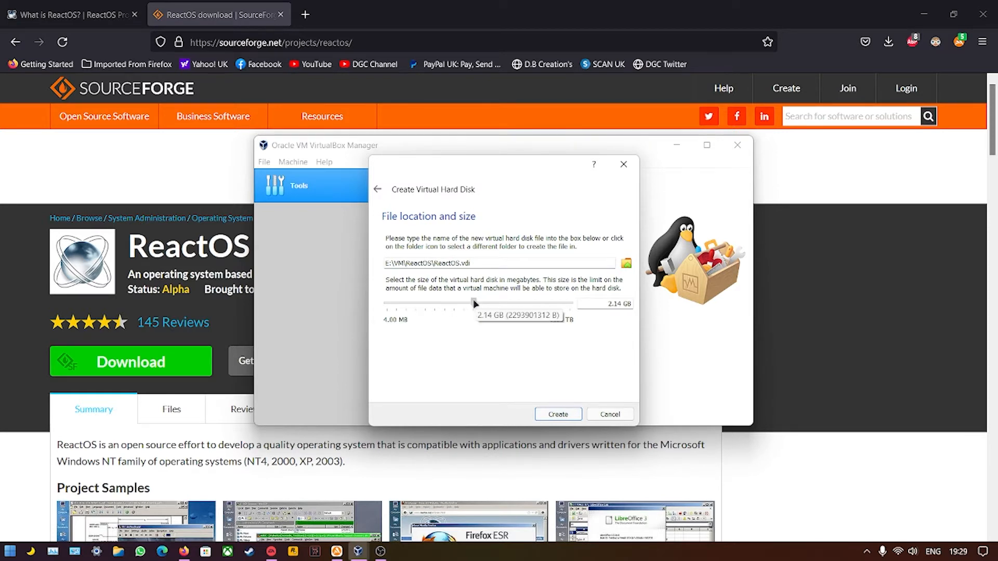
left_click_drag(473, 304, 522, 300)
left_click(554, 416)
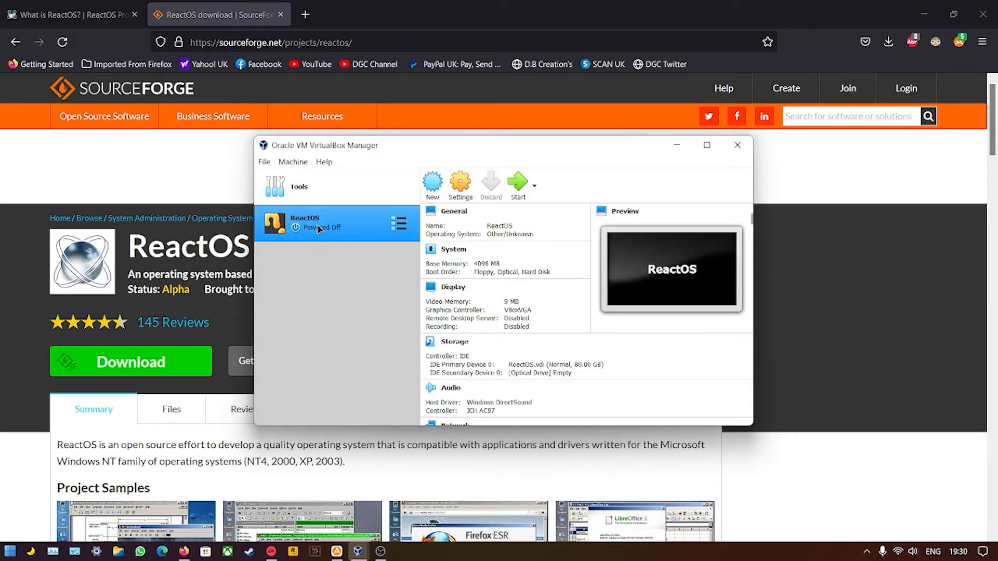
Open the ReactOS machine's system settings and include Network in the boot order.
left_click(461, 184)
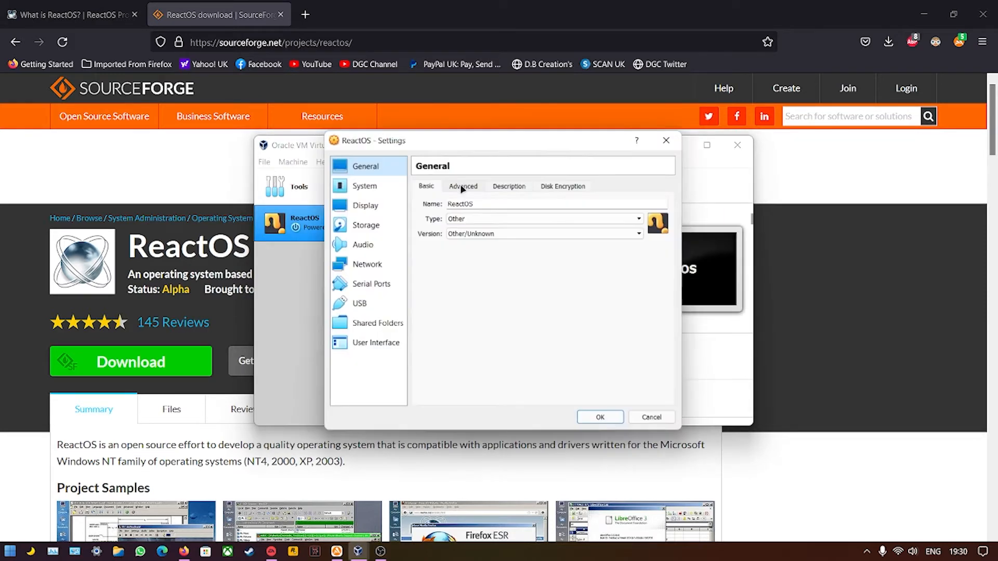
left_click(364, 186)
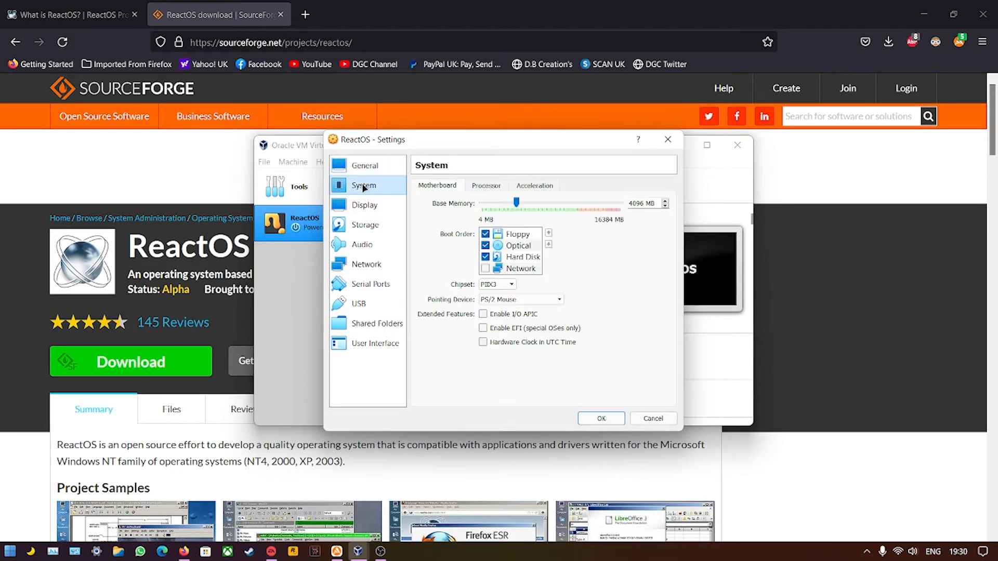
left_click(485, 268)
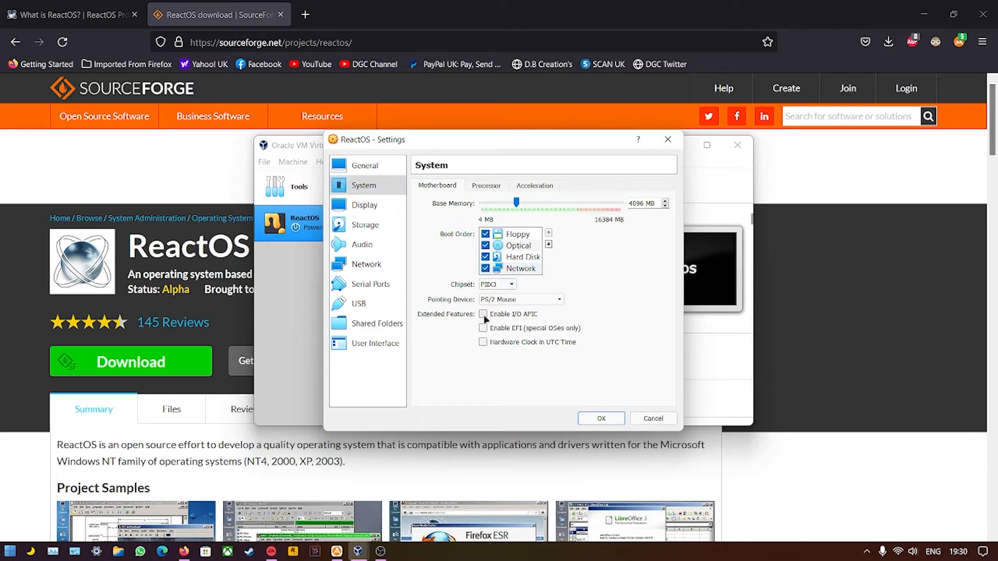
Review the processor and acceleration settings, and enable Hardware Clock in UTC Time for the motherboard.
left_click(487, 187)
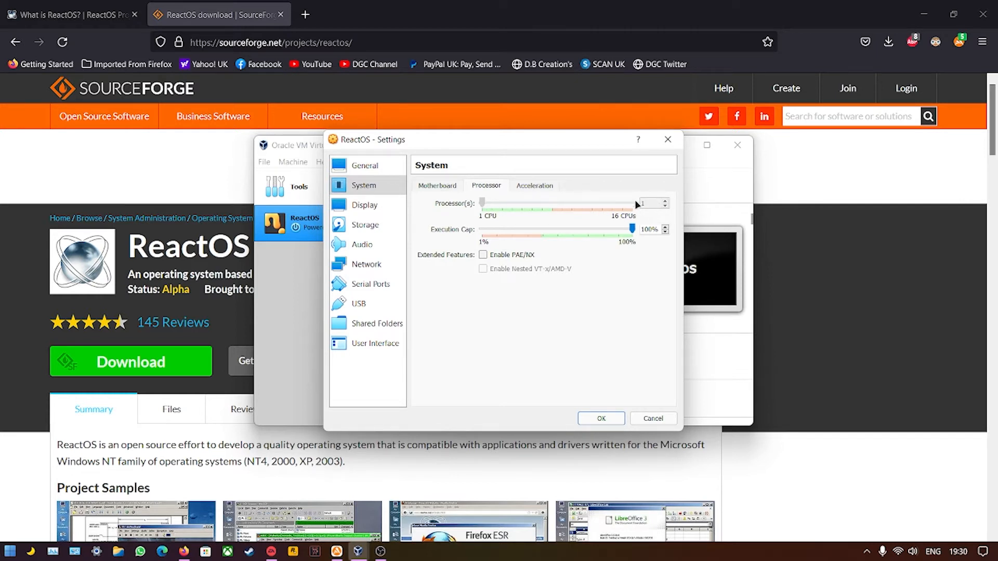
left_click(543, 185)
left_click(480, 187)
left_click(447, 186)
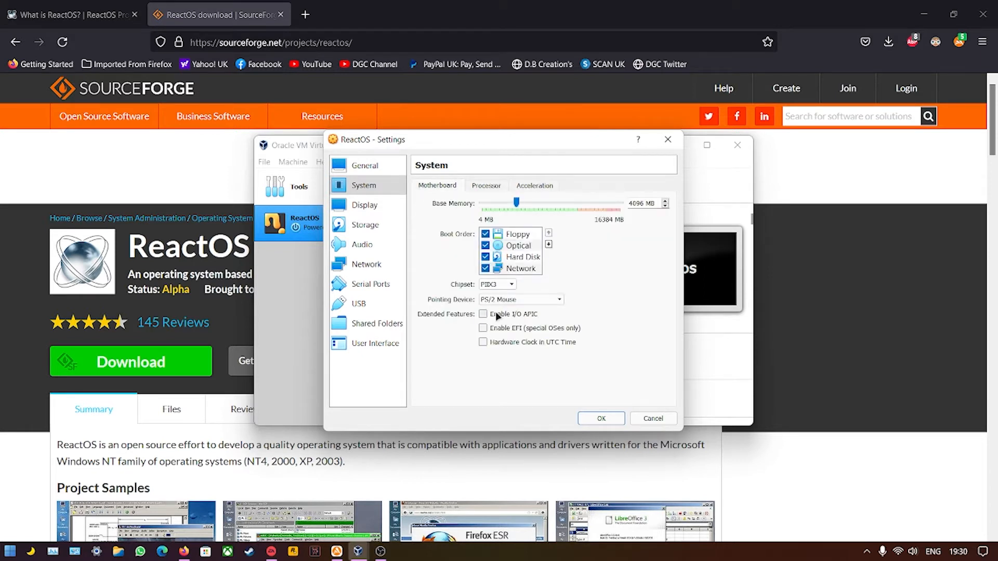
mouse_move(497, 317)
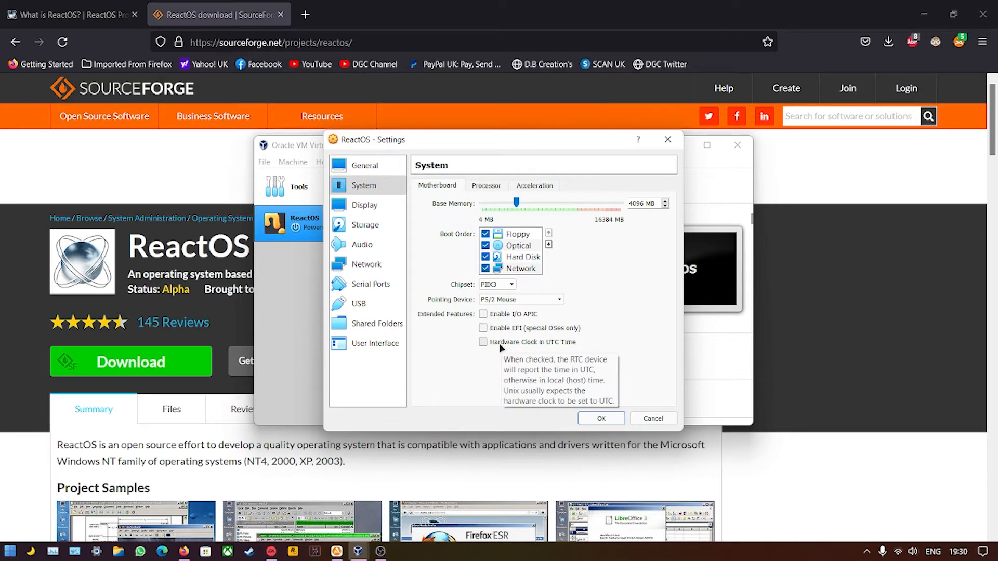
left_click(502, 349)
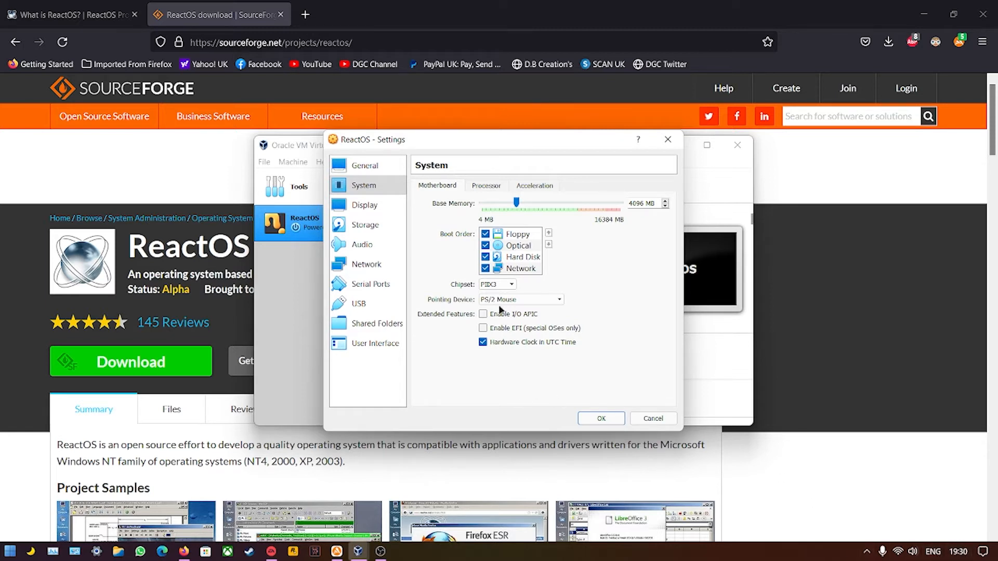
left_click(489, 188)
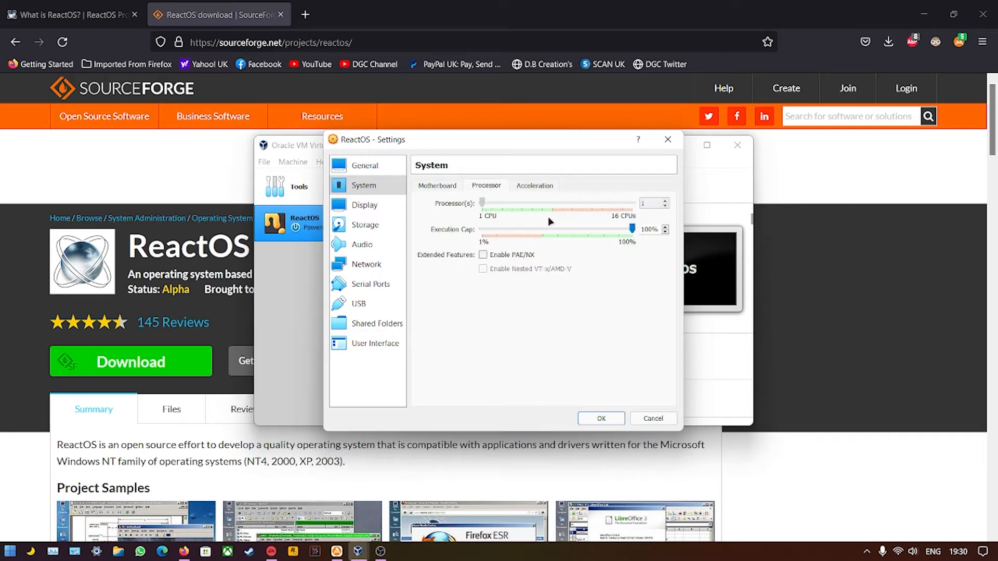
left_click(483, 255)
left_click(483, 254)
Raise the machine's video memory to 128 MB in the display settings.
left_click(356, 205)
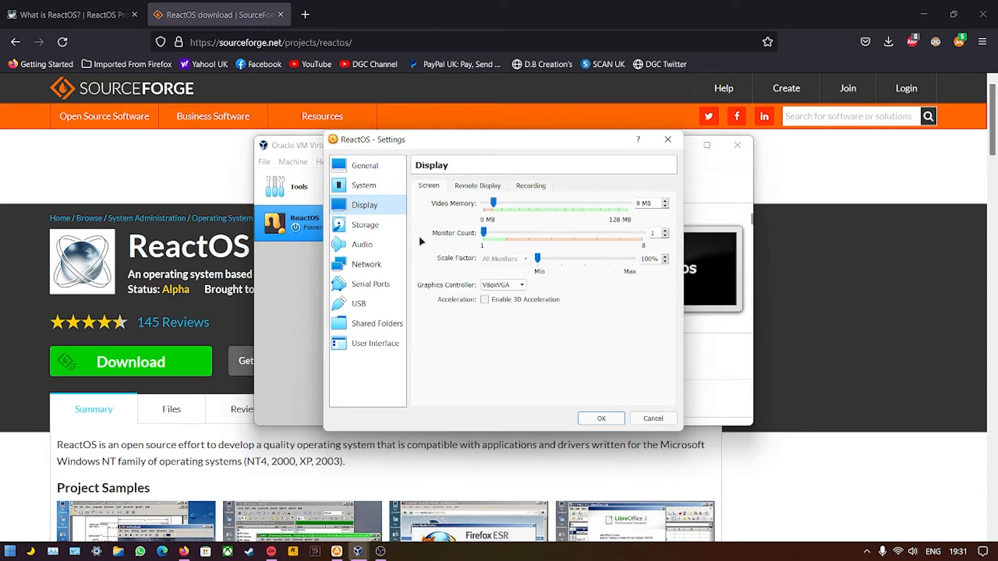
left_click(511, 204)
left_click_drag(491, 202, 623, 203)
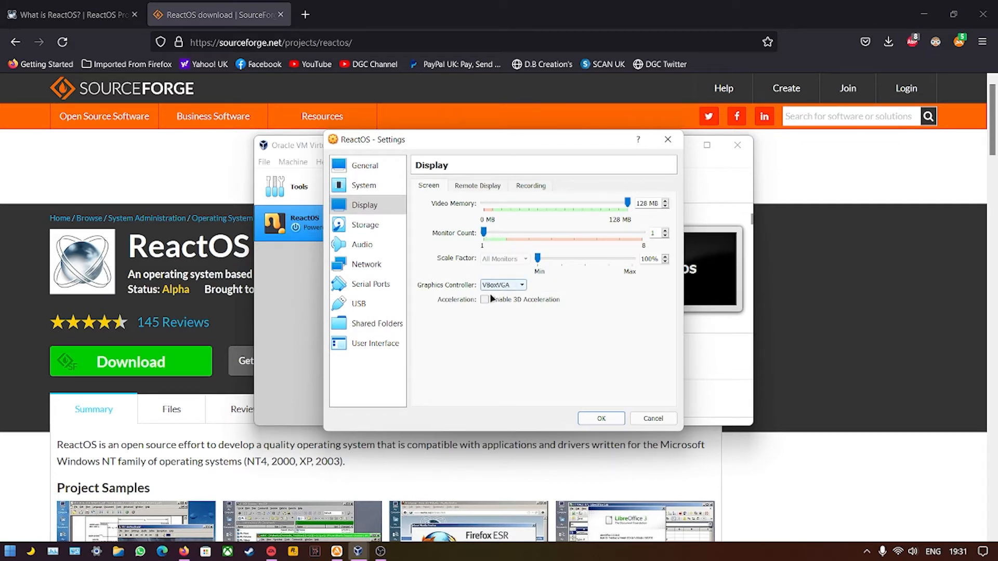
In the machine's storage settings, open the disk file chooser for the empty optical drive.
left_click(363, 225)
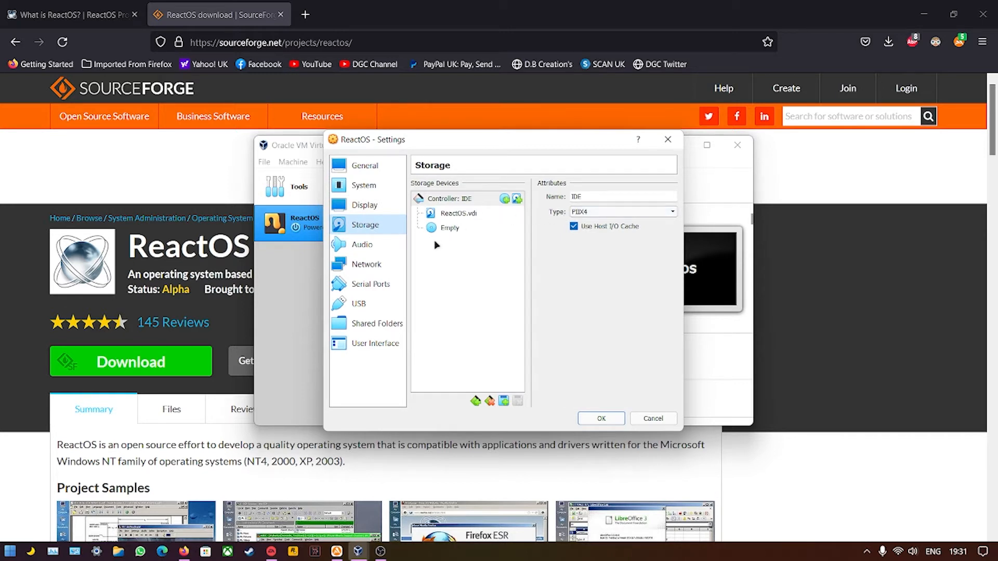
left_click(446, 228)
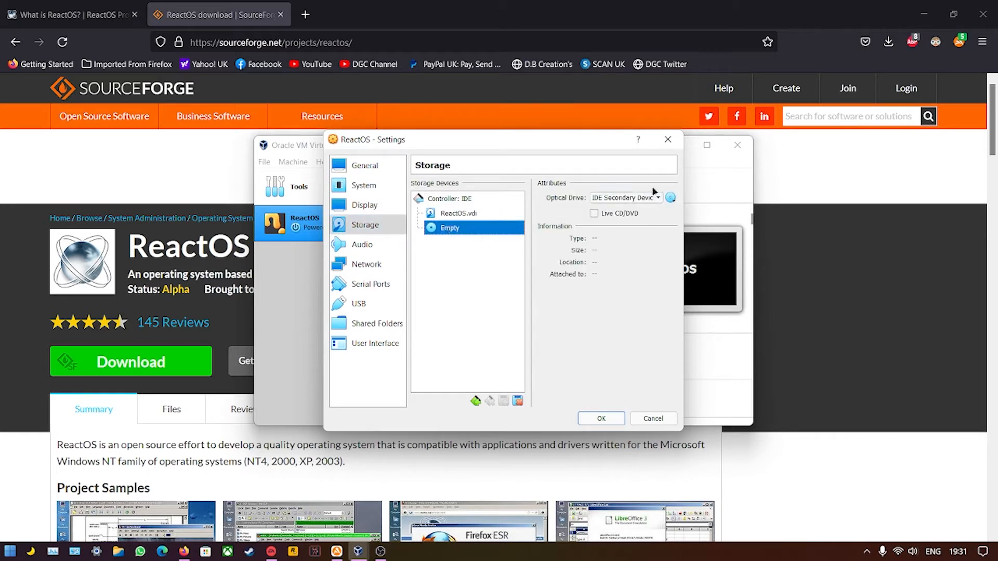
left_click(671, 198)
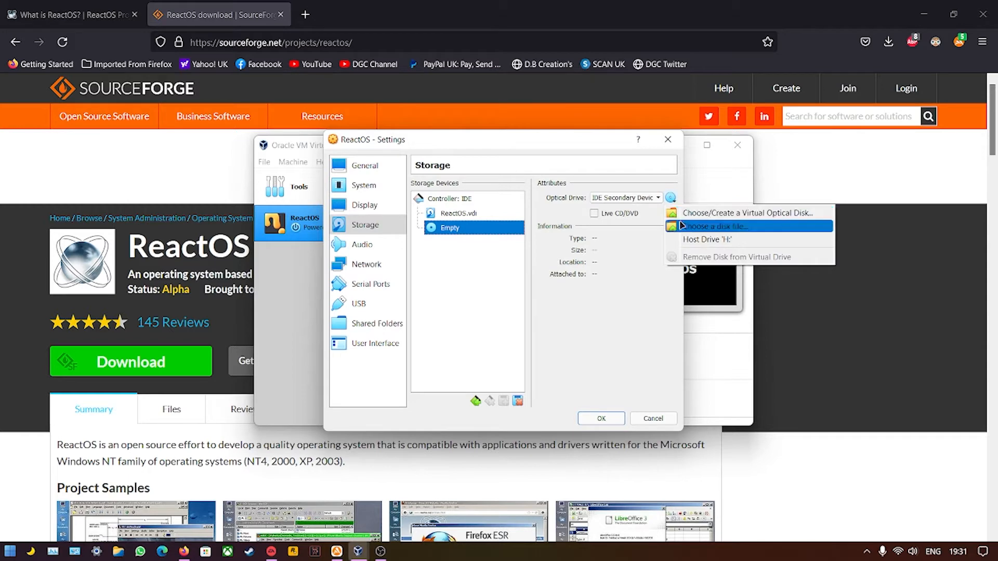
left_click(681, 226)
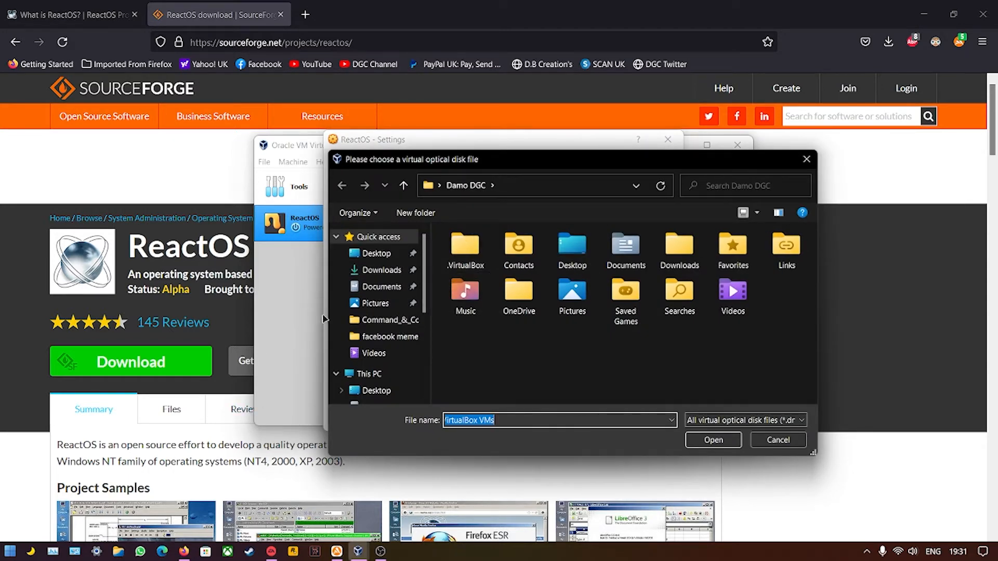
Attach the ReactOS-0.4.14-release-15-gb6088a6 ISO from its extracted folder in the Storage HDD (E:) Downloads folder and save the machine's settings.
scroll(393, 315, "down", 3)
scroll(393, 315, "down", 1)
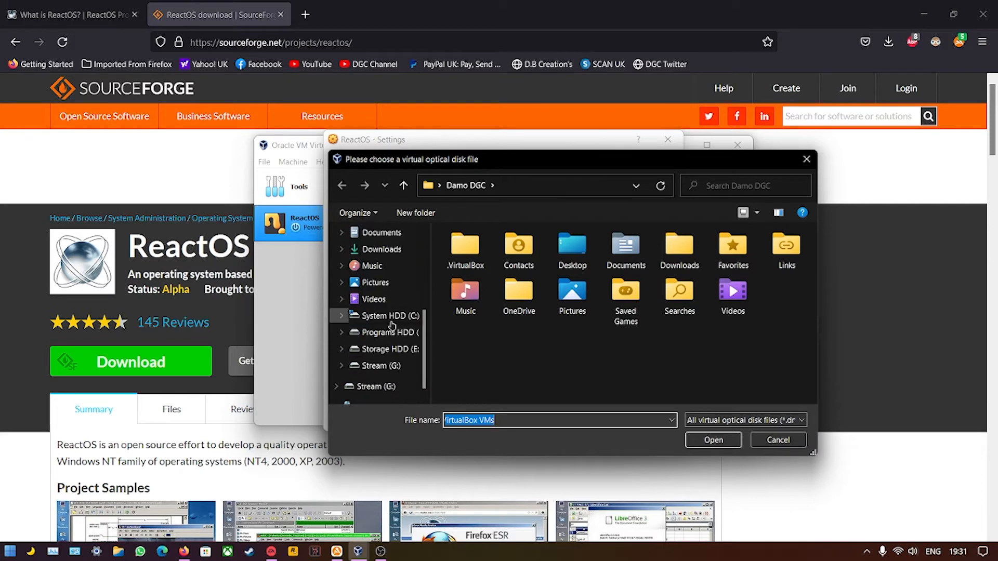
left_click(382, 348)
scroll(463, 252, "down", 3)
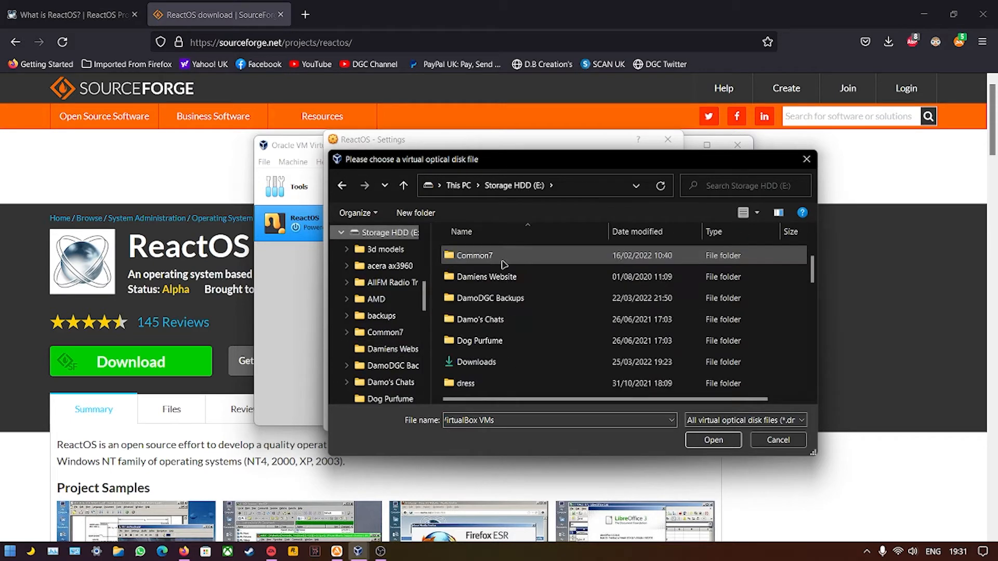
left_click(485, 300)
double_click(485, 301)
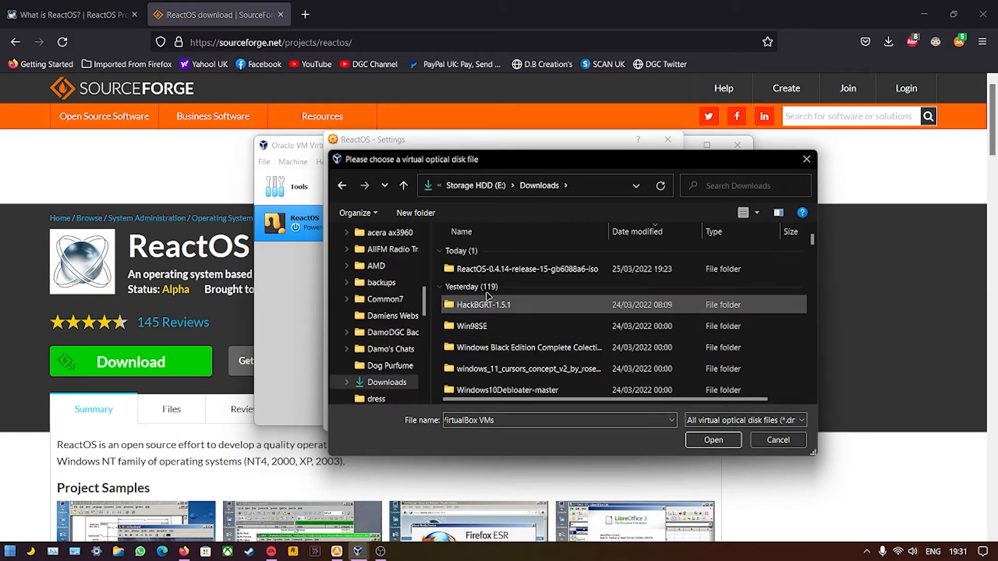
scroll(488, 291, "down", 2)
scroll(488, 291, "up", 2)
double_click(490, 273)
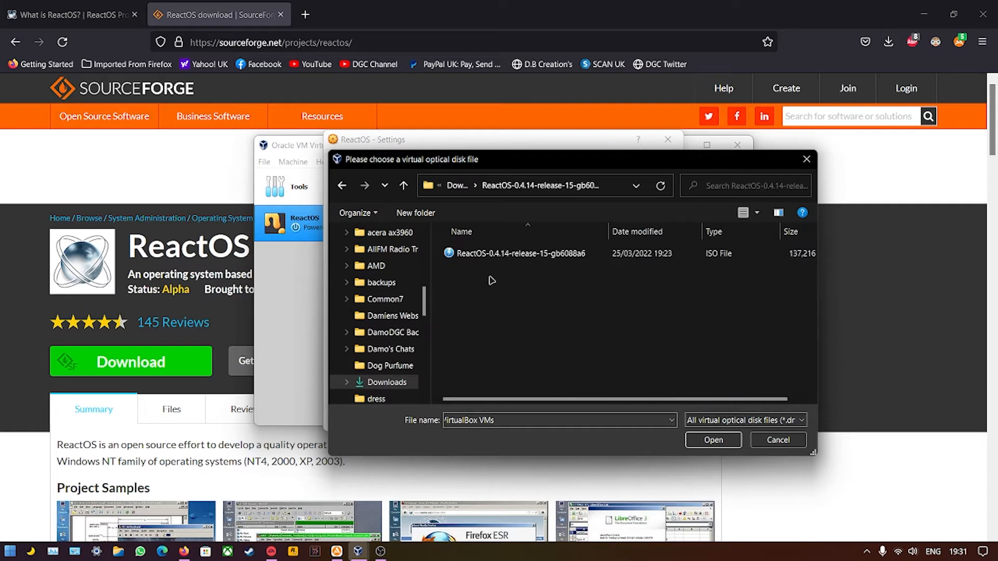
left_click(497, 256)
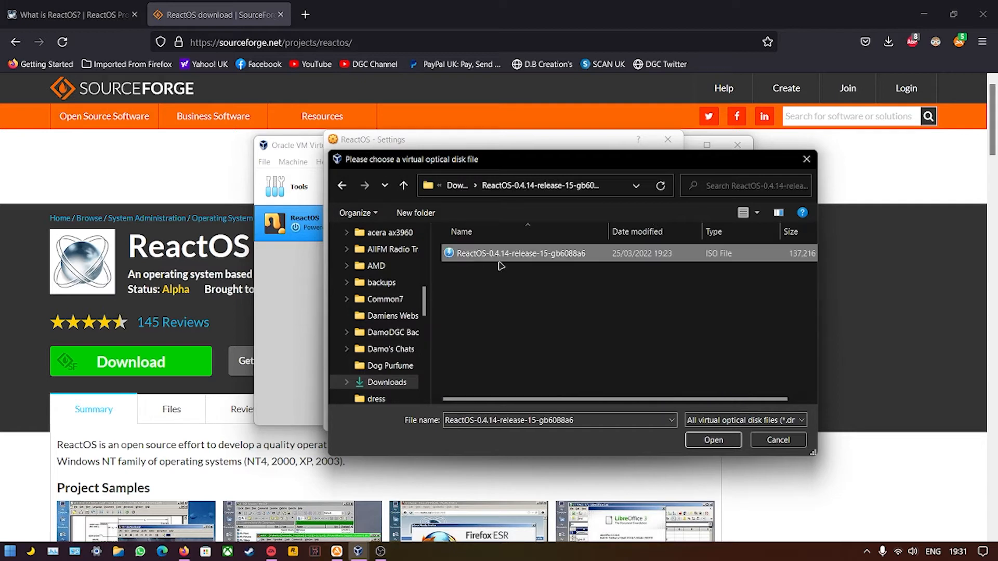
left_click(714, 439)
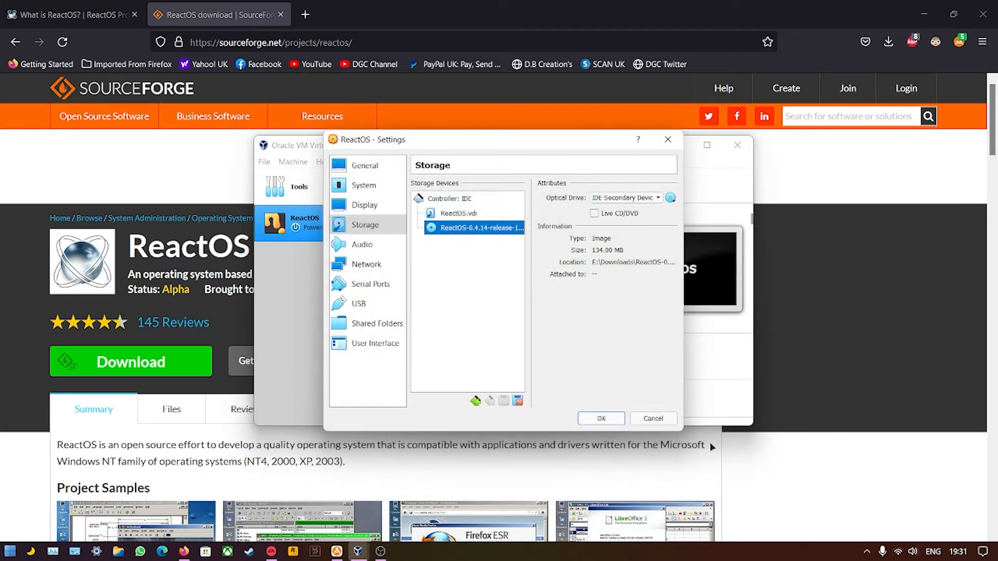
left_click(600, 424)
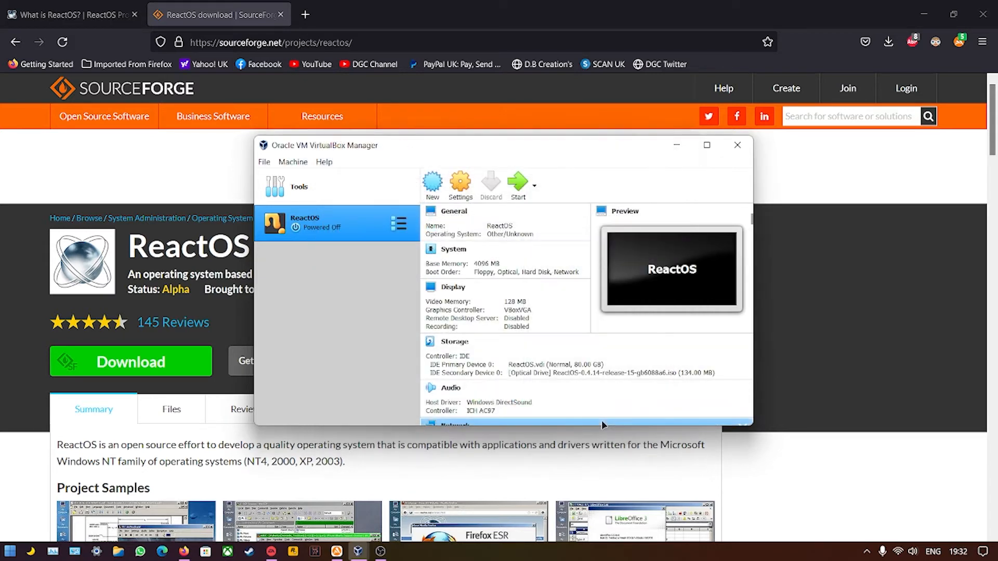
Try to start the ReactOS machine, and examine the details of the session error before dismissing it.
left_click(520, 187)
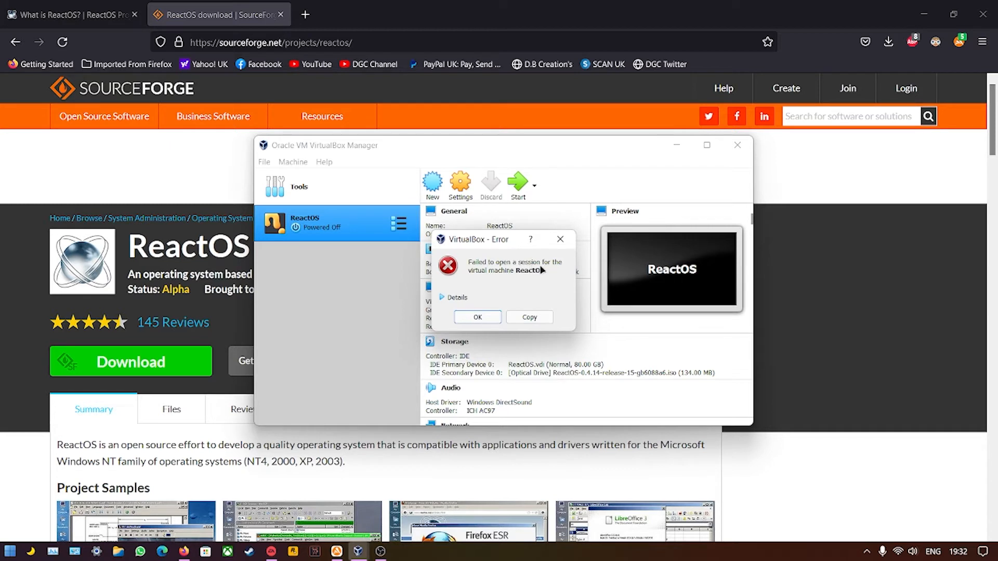
left_click(452, 301)
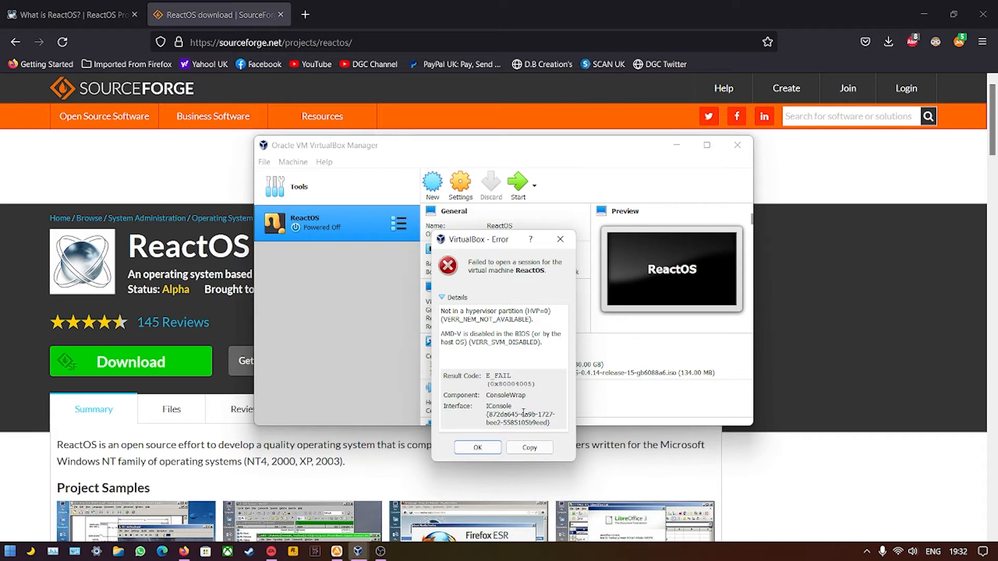
left_click(485, 448)
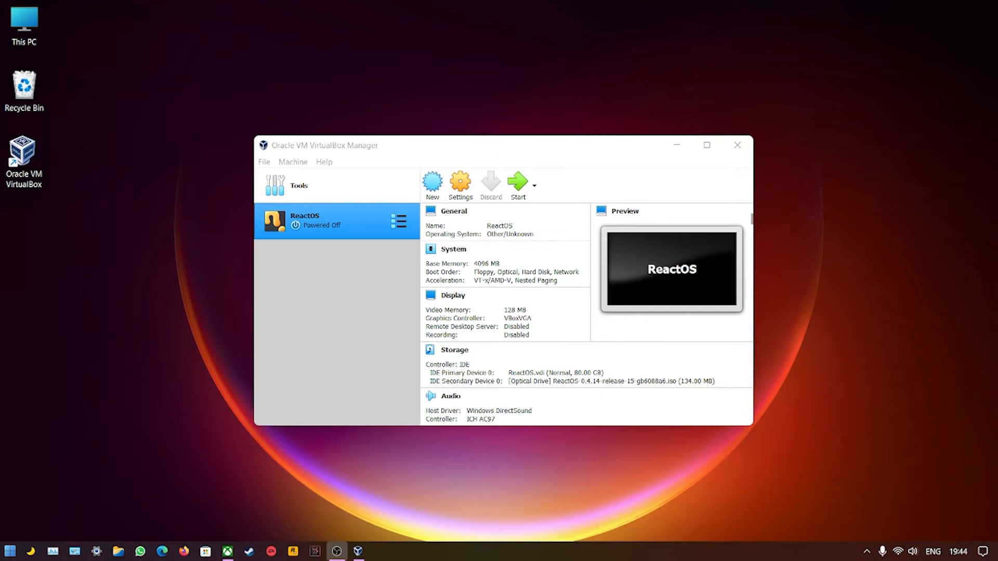
Set the ReactOS machine's processor count to 2 in its system settings and check the invalid settings notice.
left_click(463, 183)
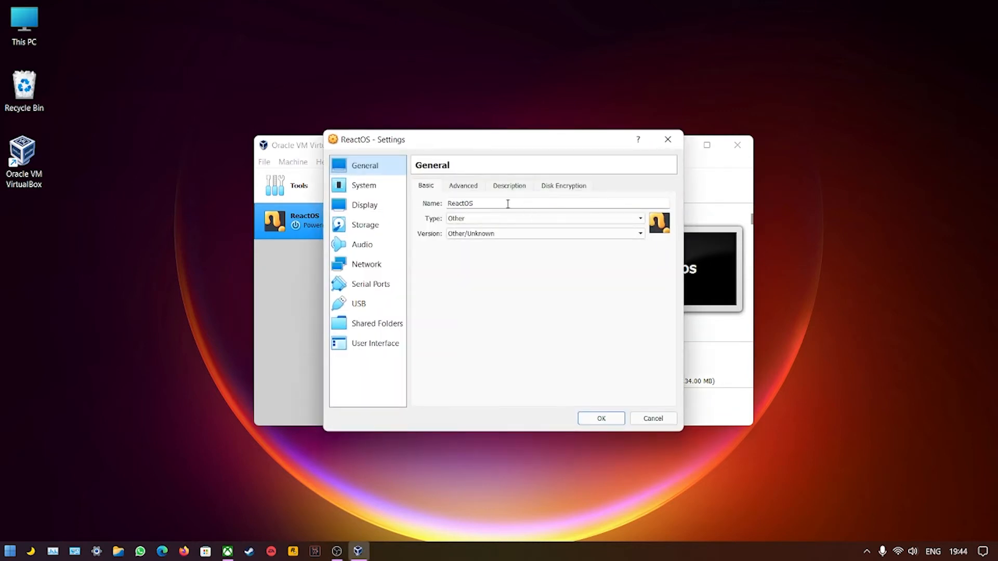
left_click(359, 191)
left_click(477, 191)
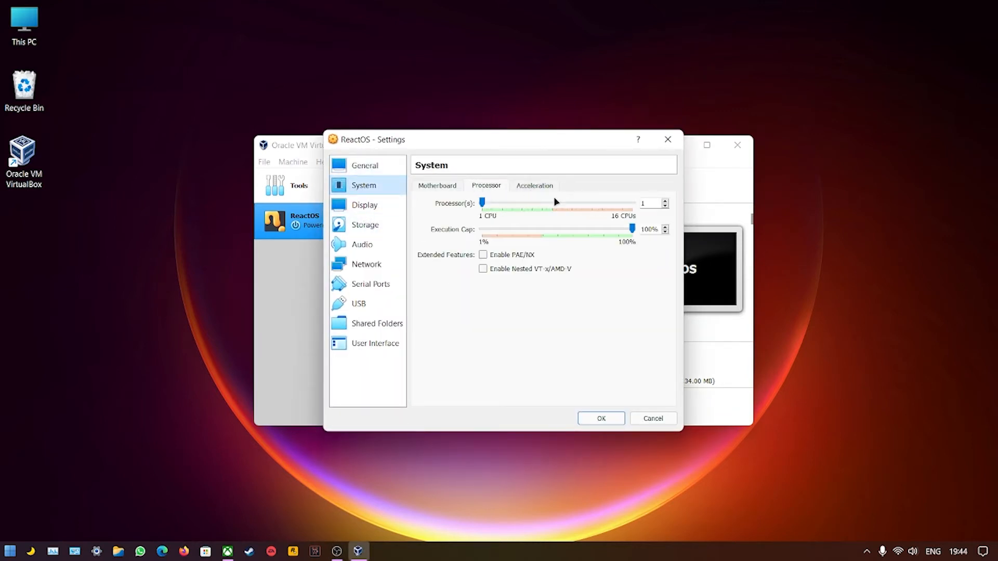
left_click_drag(484, 202, 426, 204)
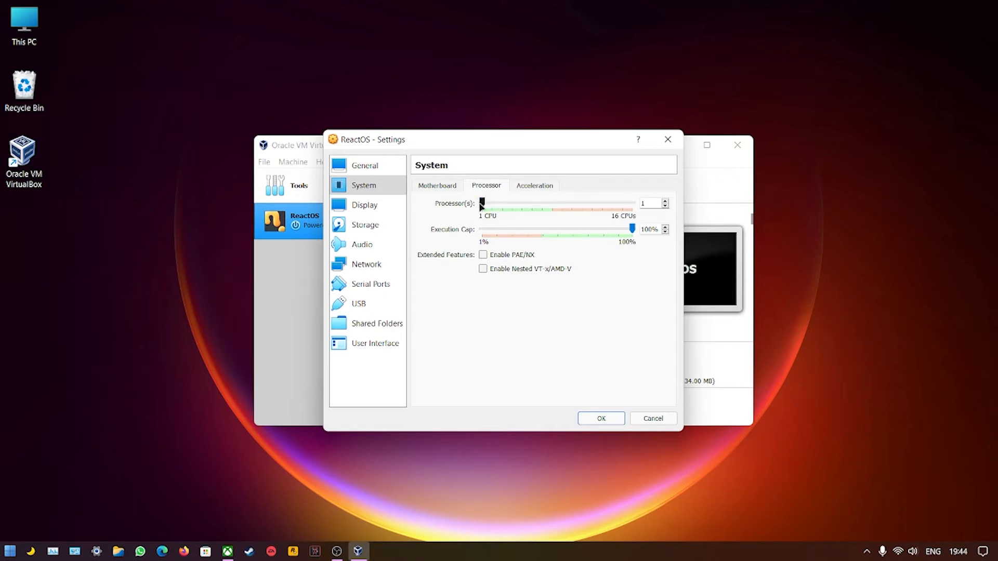
left_click_drag(483, 203, 490, 207)
mouse_move(489, 419)
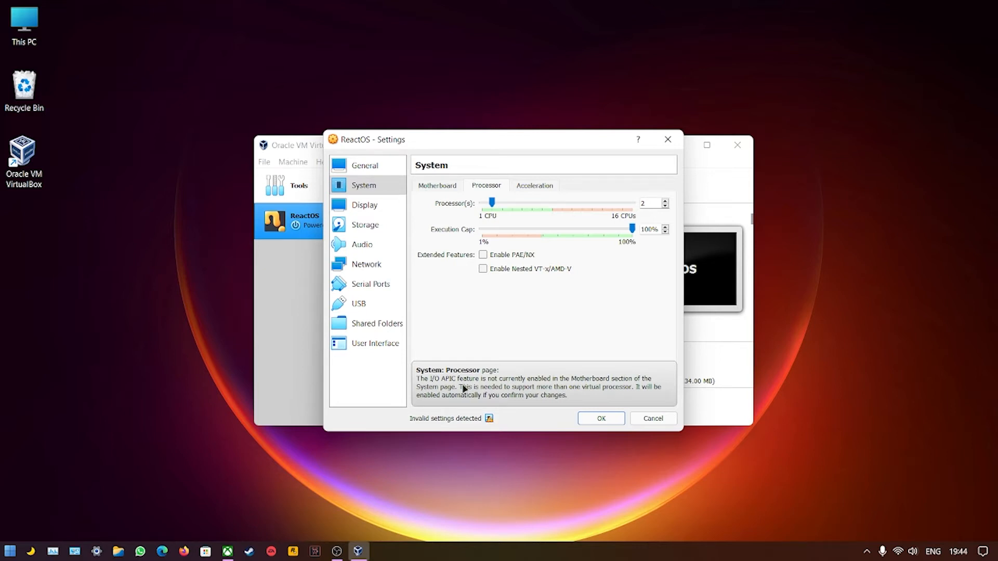
Enable I/O APIC for the motherboard, check the acceleration and processor settings, and save the changes.
left_click(437, 187)
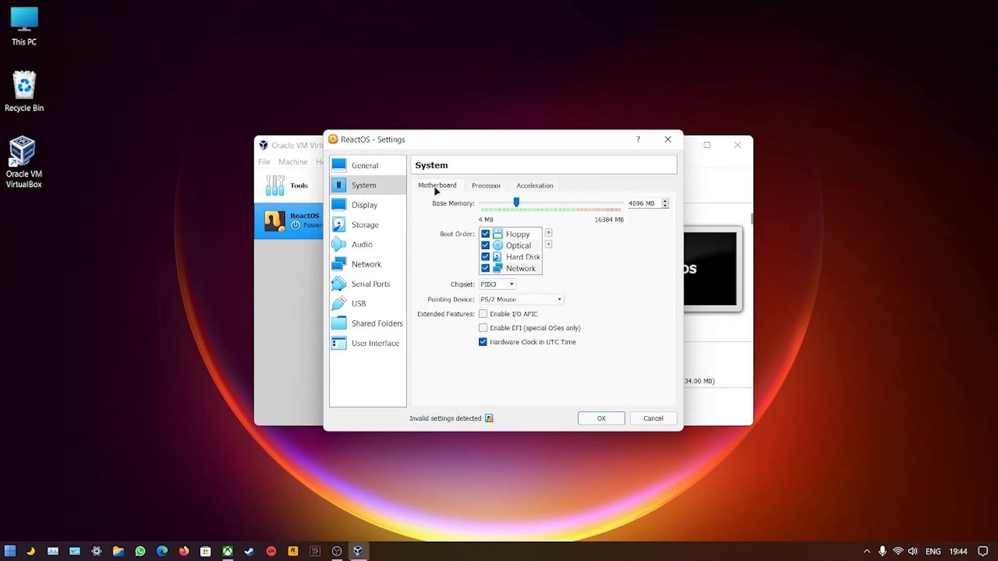
left_click(483, 314)
left_click(482, 188)
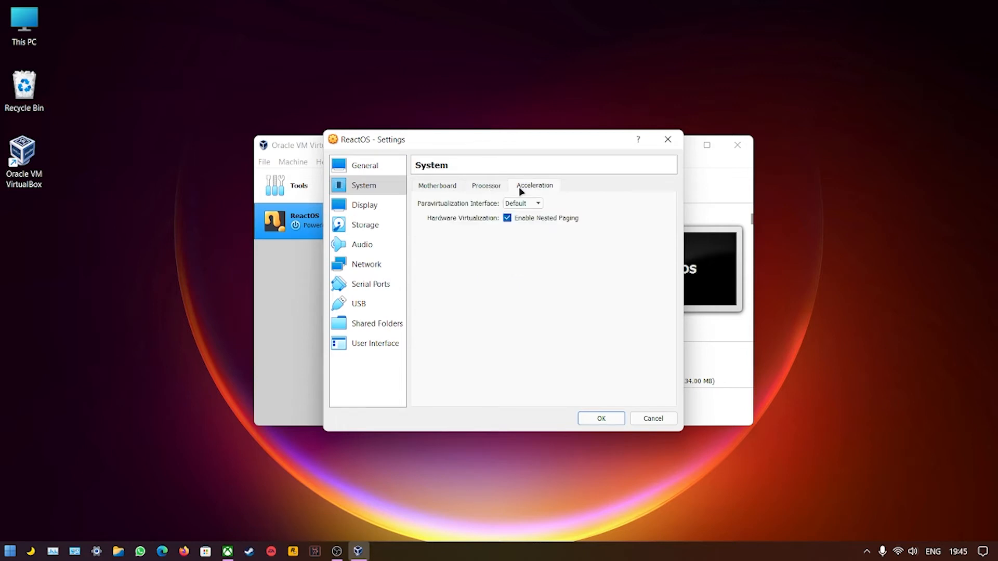
left_click(491, 188)
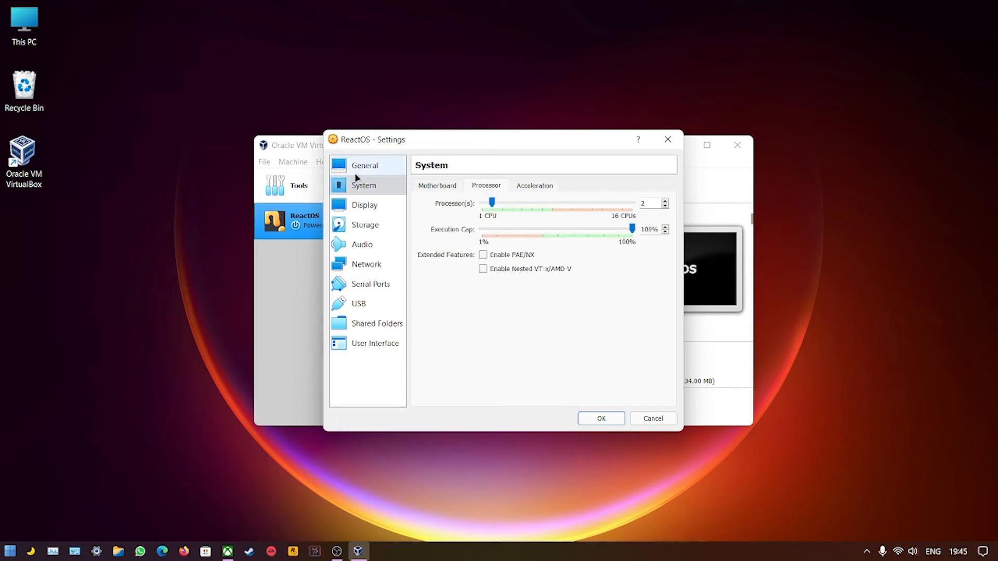
left_click(597, 419)
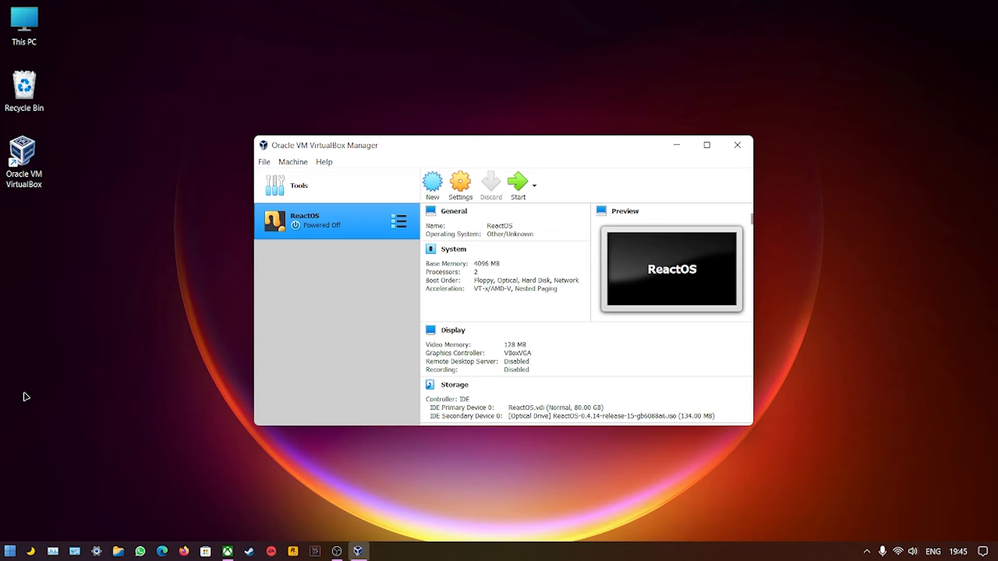
Start the ReactOS machine and dismiss the keyboard capture and mouse pointer integration notices.
left_click(519, 185)
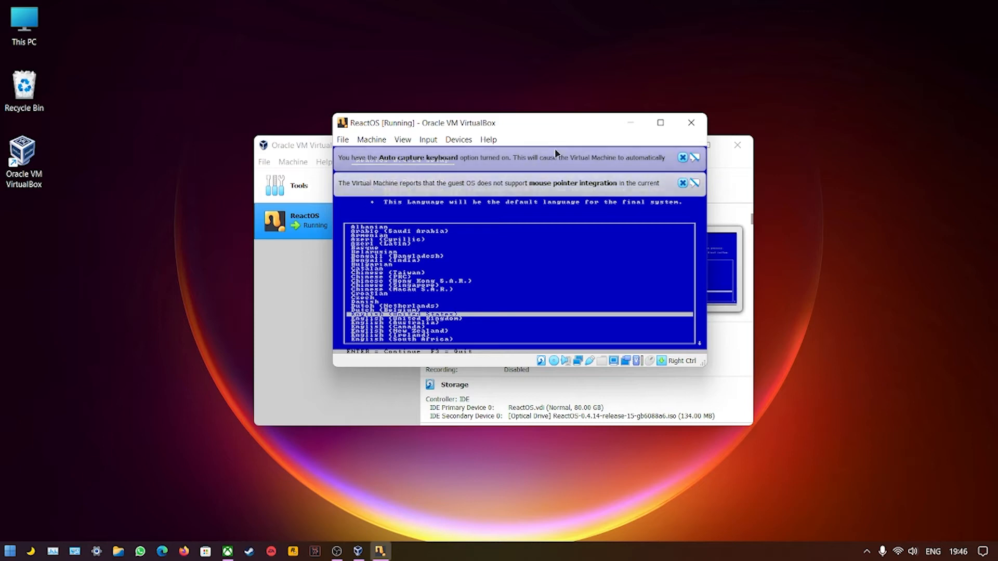
left_click(660, 123)
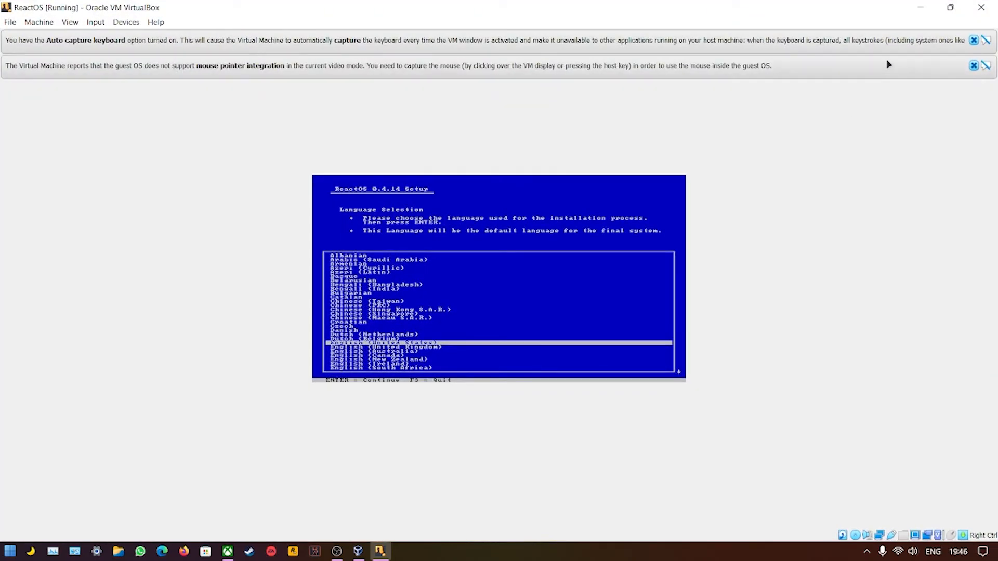
left_click(951, 8)
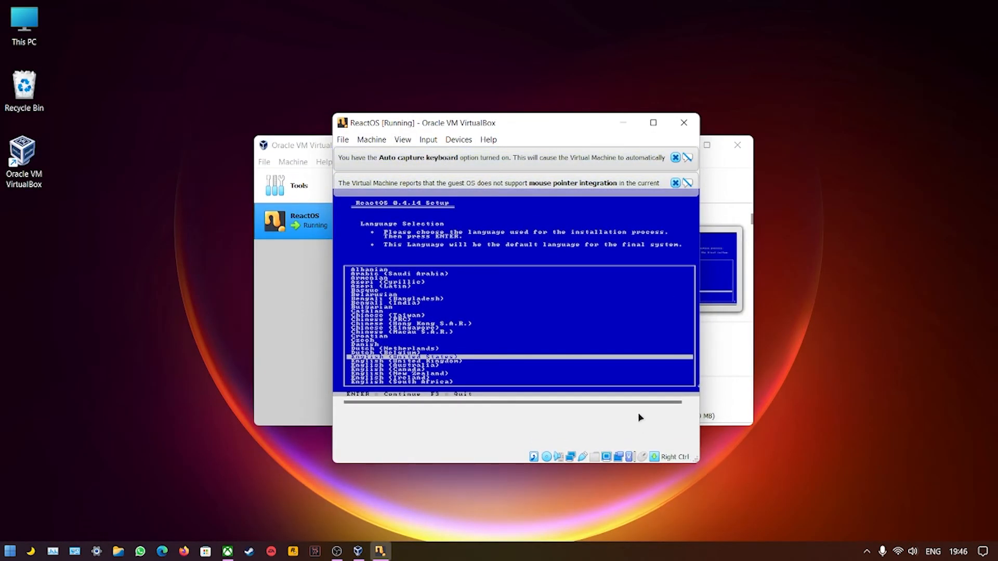
left_click(675, 183)
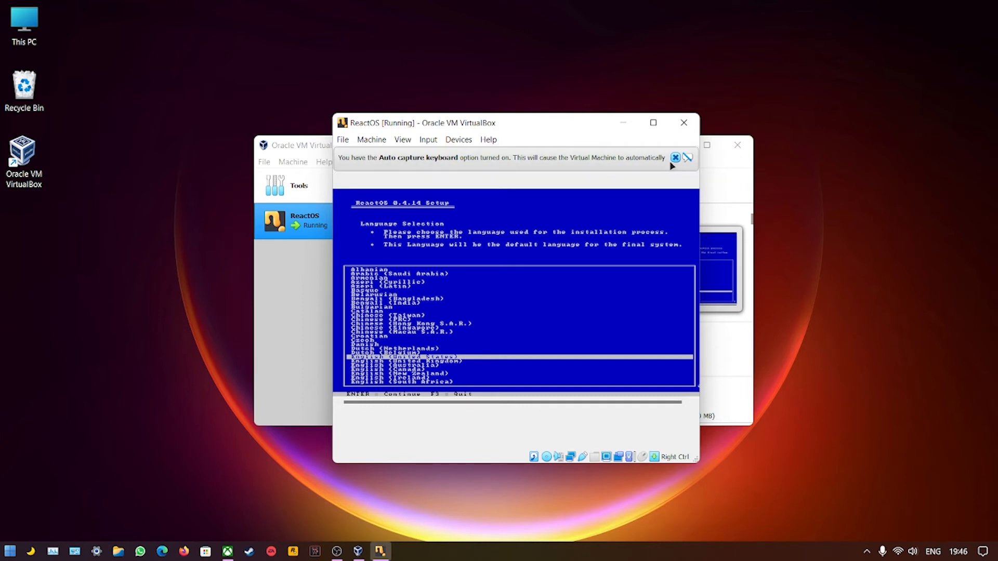
left_click(675, 158)
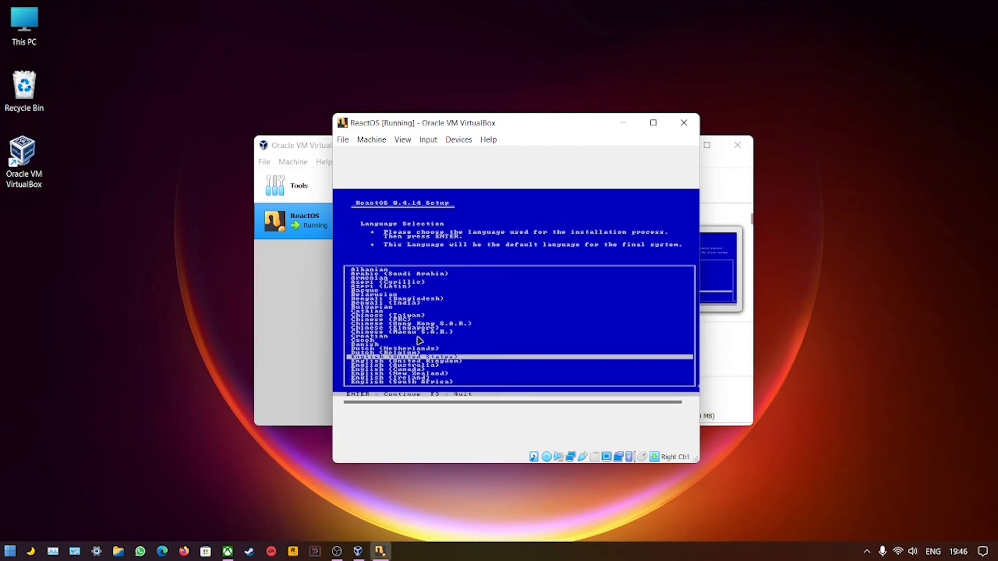
Choose English (United Kingdom) as the ReactOS installation language.
key("Up")
key("Up")
key("Down")
key("Down")
key("Down")
key("Up")
key("Up")
key("Up")
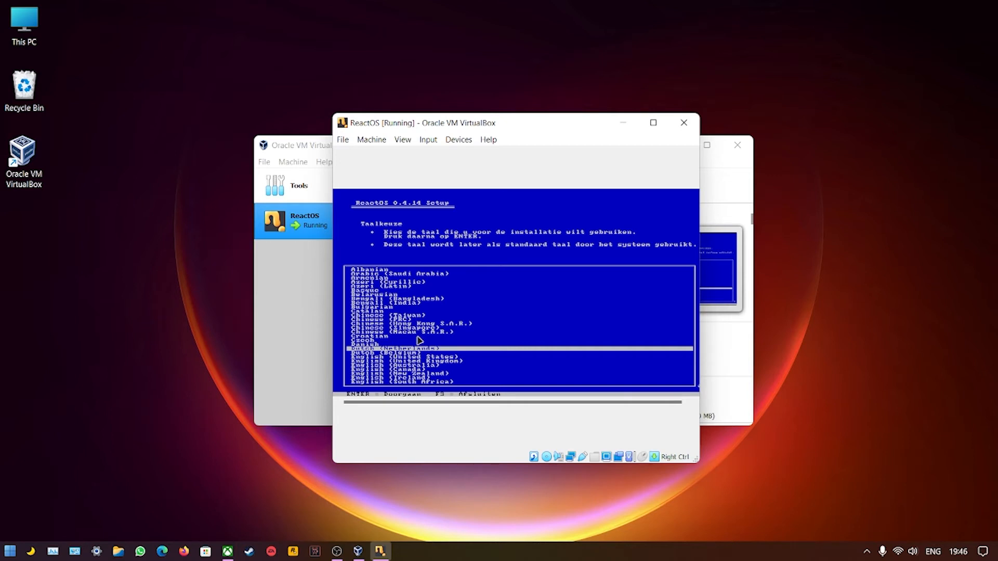
key("Down")
key("Down")
key("Down")
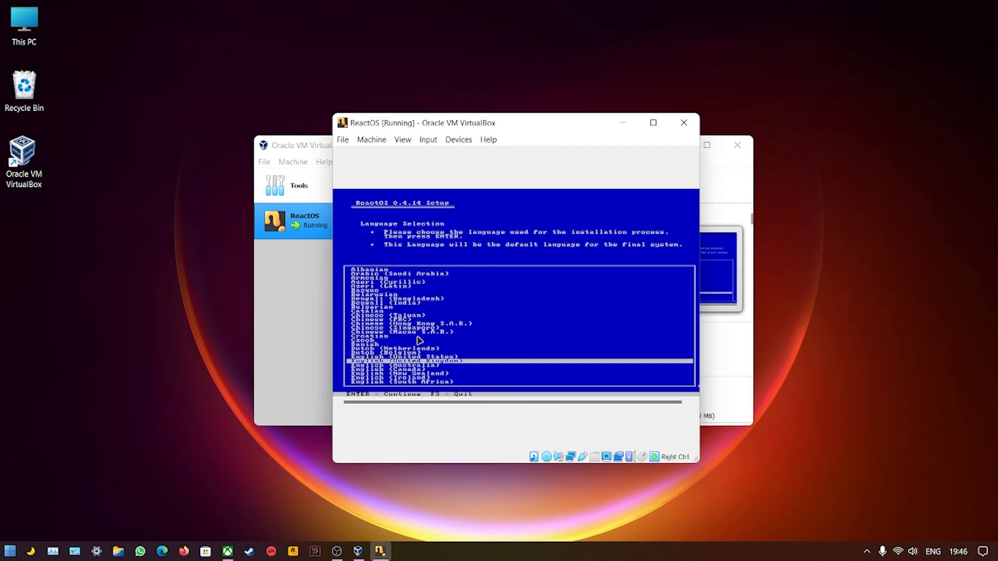
key("Return")
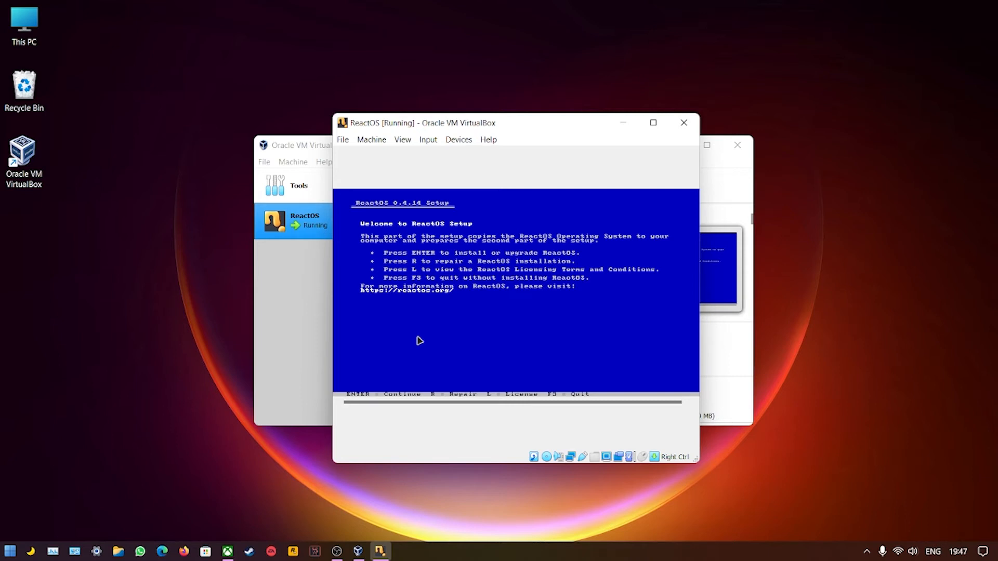
Proceed with installing ReactOS past the welcome and version status pages, and accept the listed device settings.
key("Return")
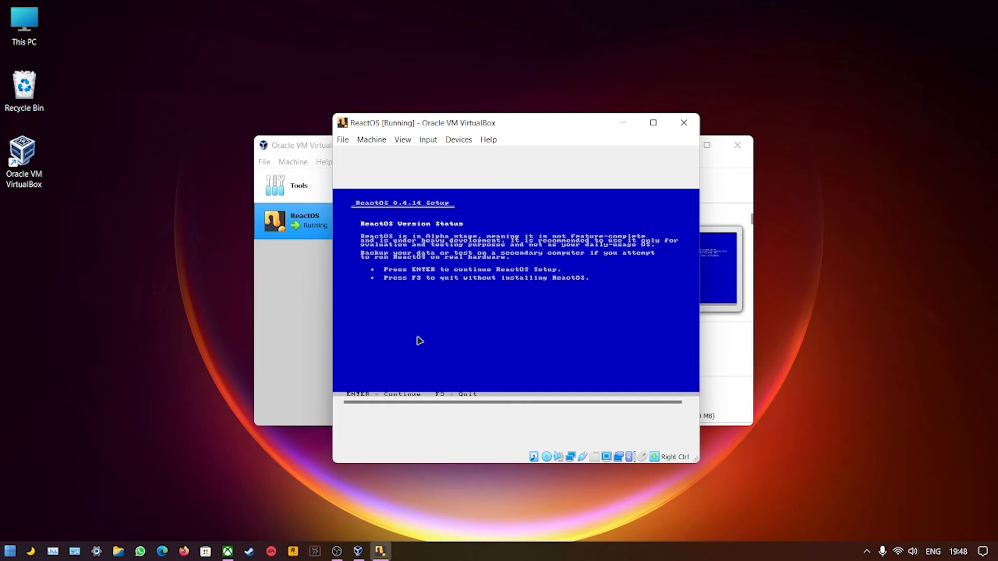
key("Return")
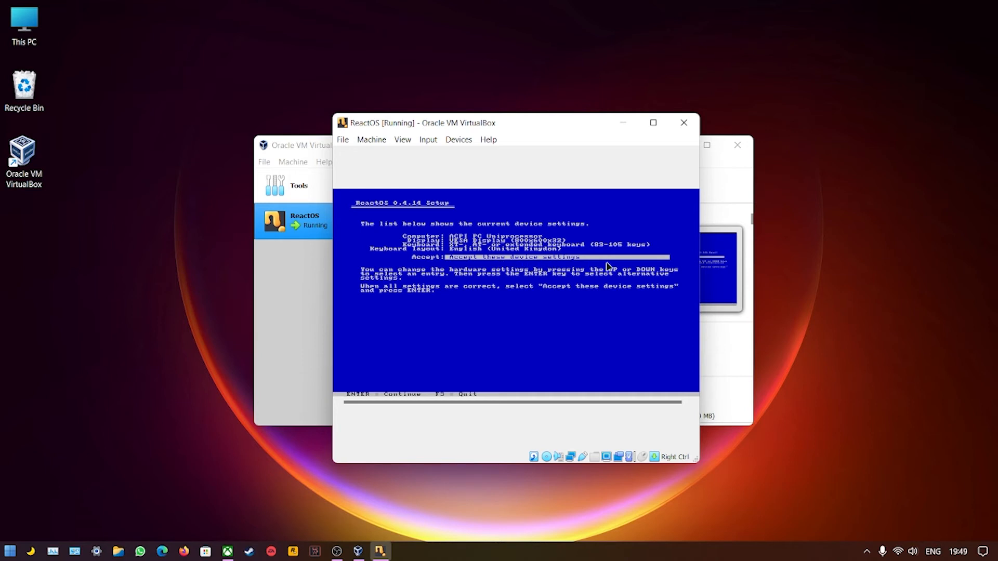
key("Return")
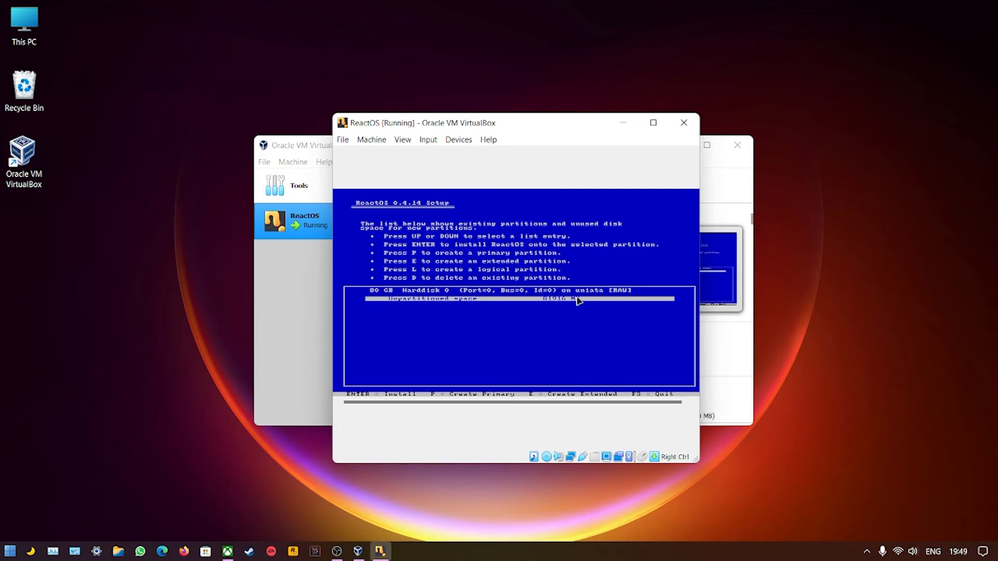
Create a ReactOS partition in the unpartitioned space of the 80 GB hard disk and quick-format it as FAT.
key("Return")
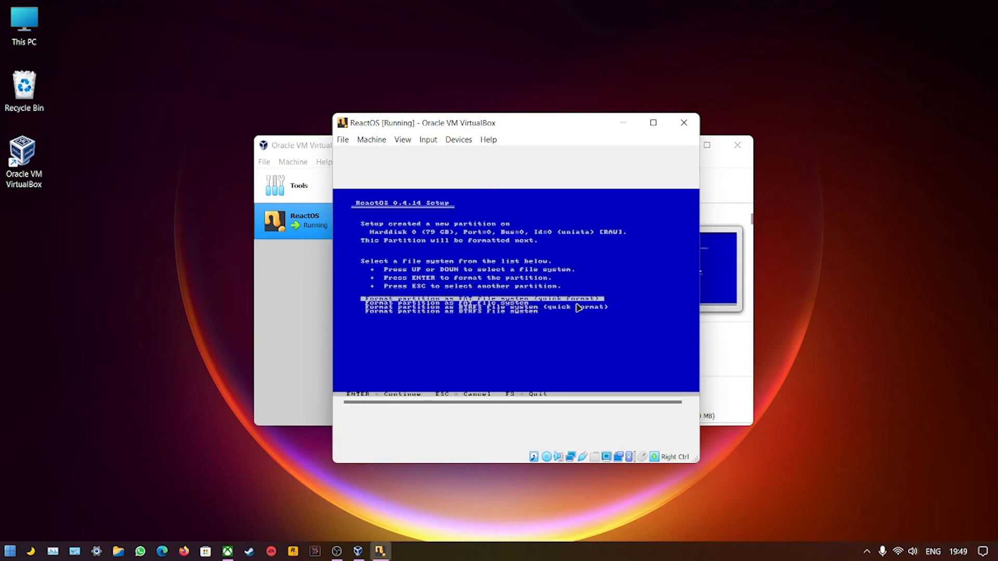
key("Return")
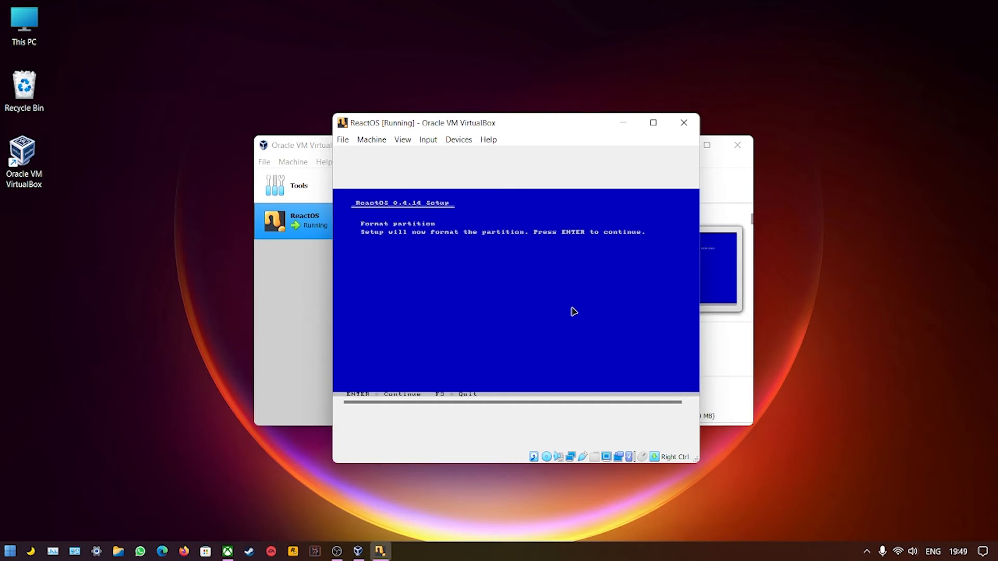
key("Return")
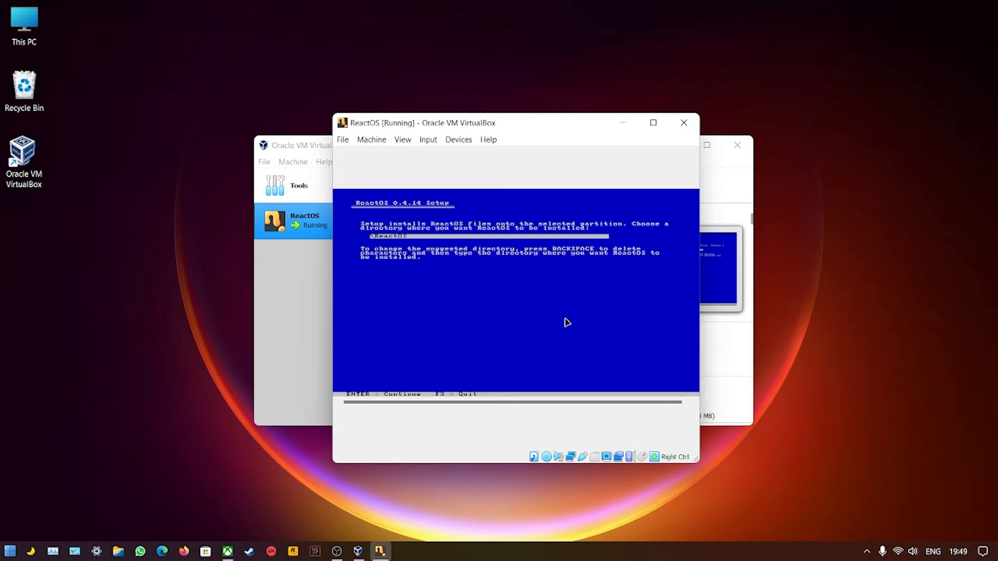
Install ReactOS into the \ReactOS directory and put the bootloader on the hard disk (MBR and VBR).
key("Return")
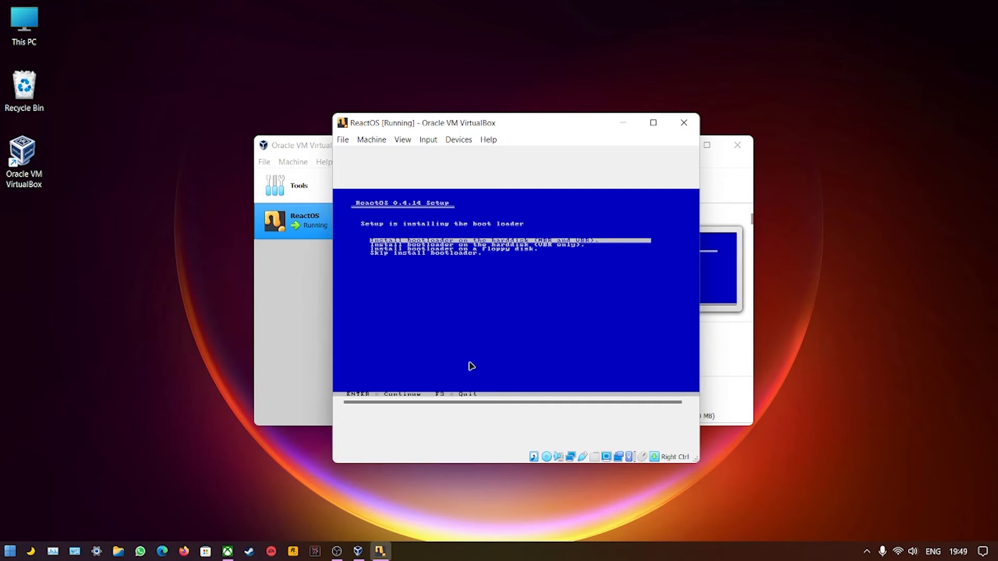
key("Return")
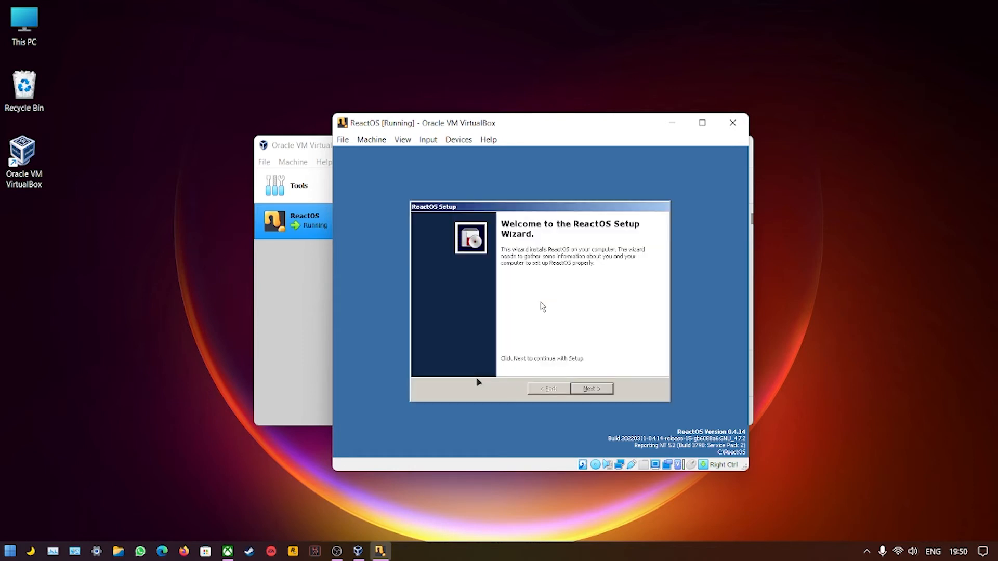
Allow mouse capture in the virtual machine and proceed past the ReactOS Setup welcome and acknowledgements pages.
left_click(522, 345)
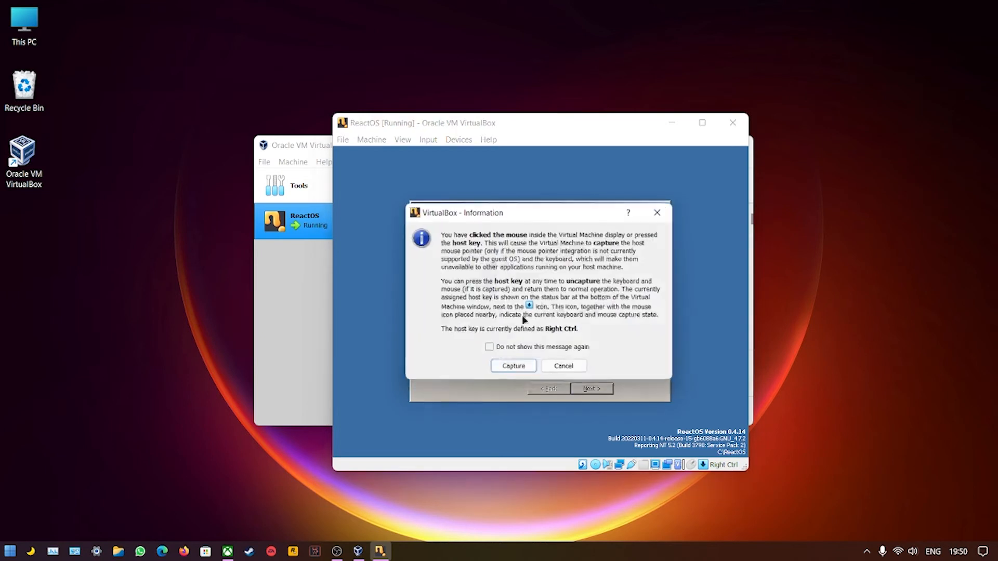
left_click(512, 370)
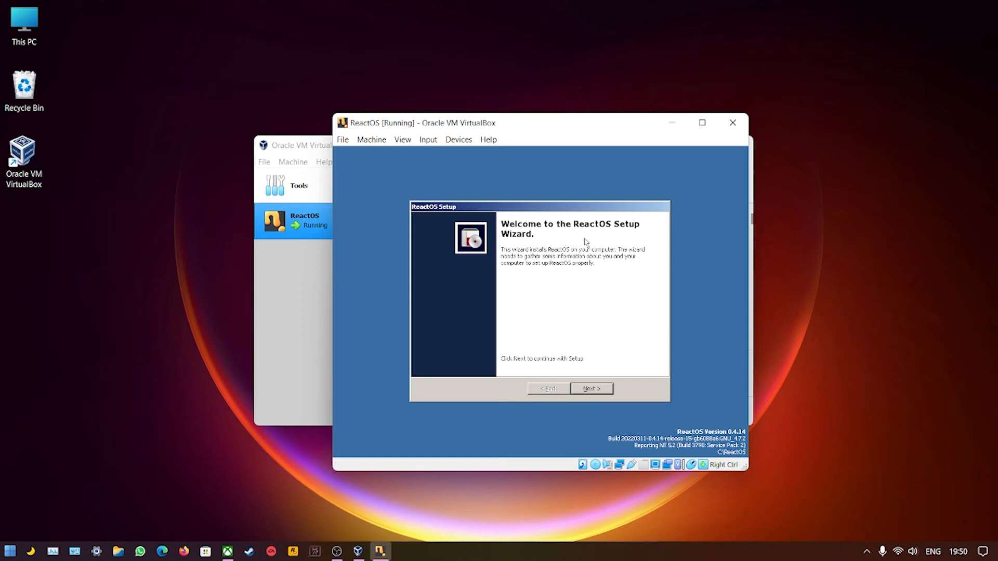
left_click(601, 394)
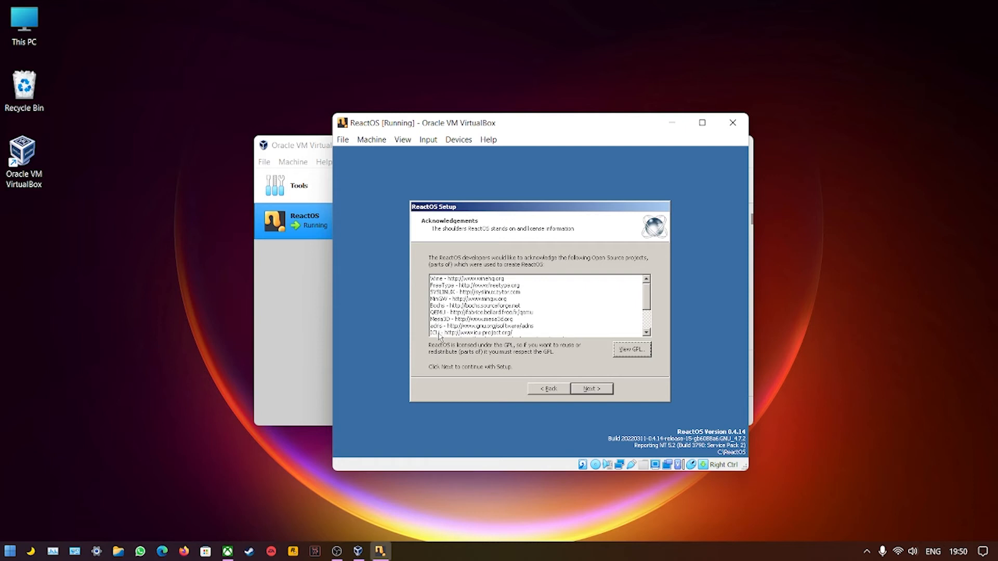
scroll(647, 300, "down", 1)
scroll(647, 300, "down", 2)
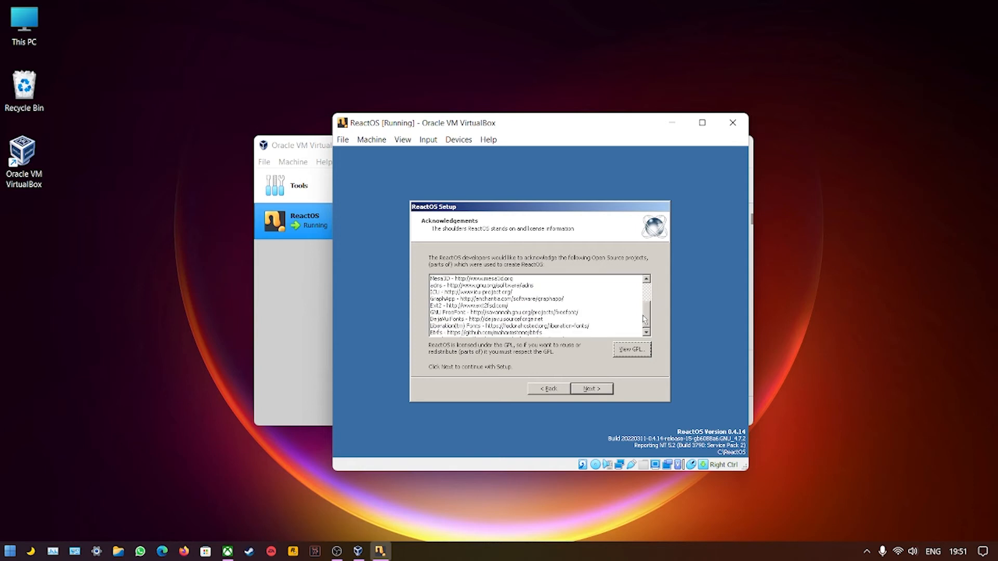
mouse_move(643, 320)
left_mouse_down()
mouse_move(642, 296)
mouse_move(643, 325)
left_mouse_up()
left_click(589, 391)
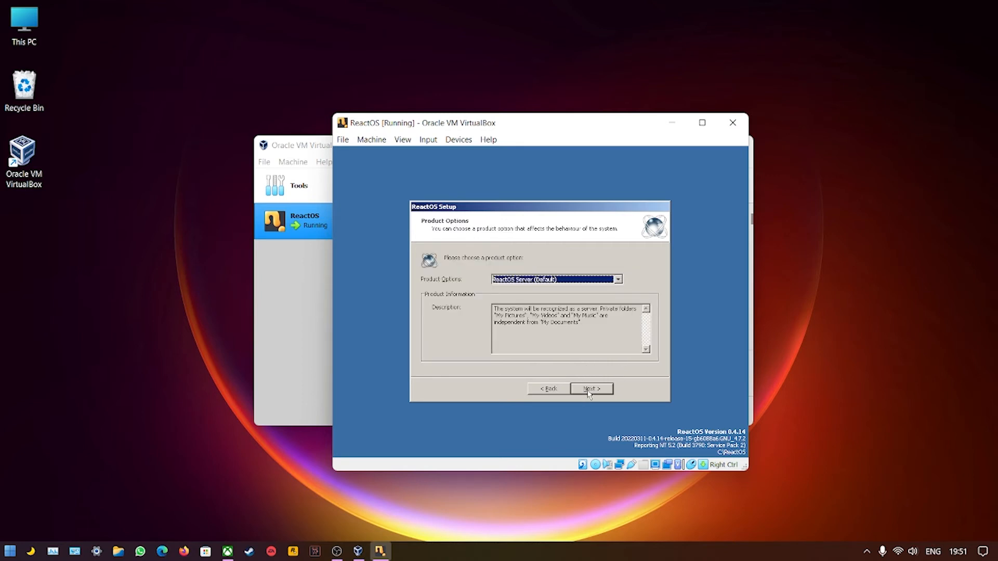
Keep ReactOS Server (Default) as the product option and continue.
left_click(580, 280)
left_click(581, 281)
left_click(591, 392)
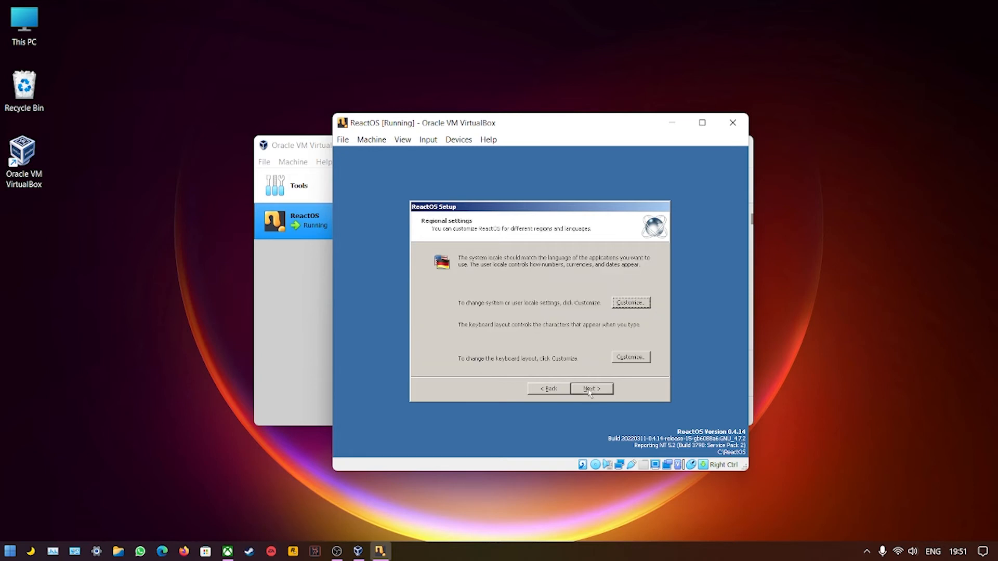
Accept English (United Kingdom) as the locale and the United Kingdom keyboard layout, declining the reboot.
left_click(625, 302)
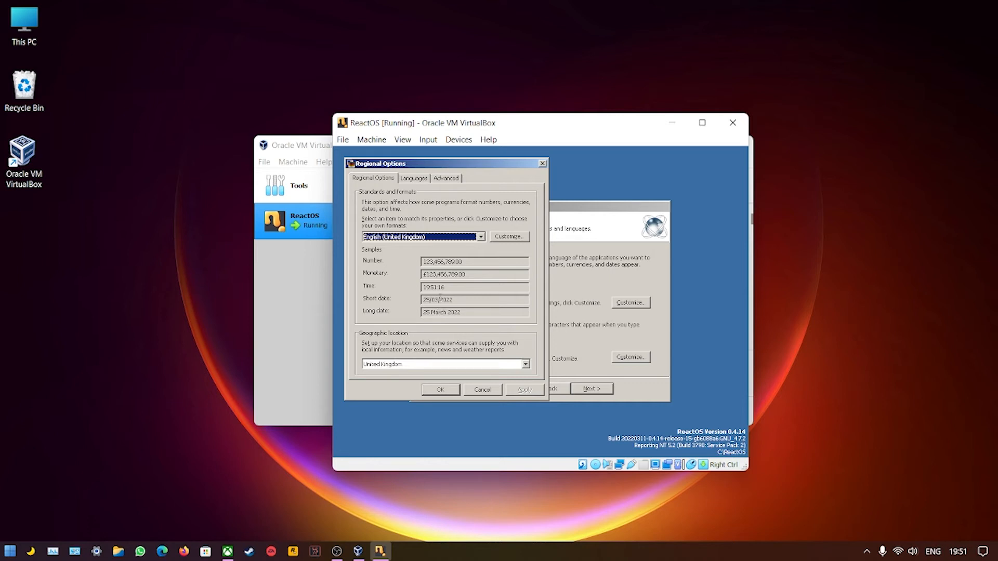
left_click(450, 391)
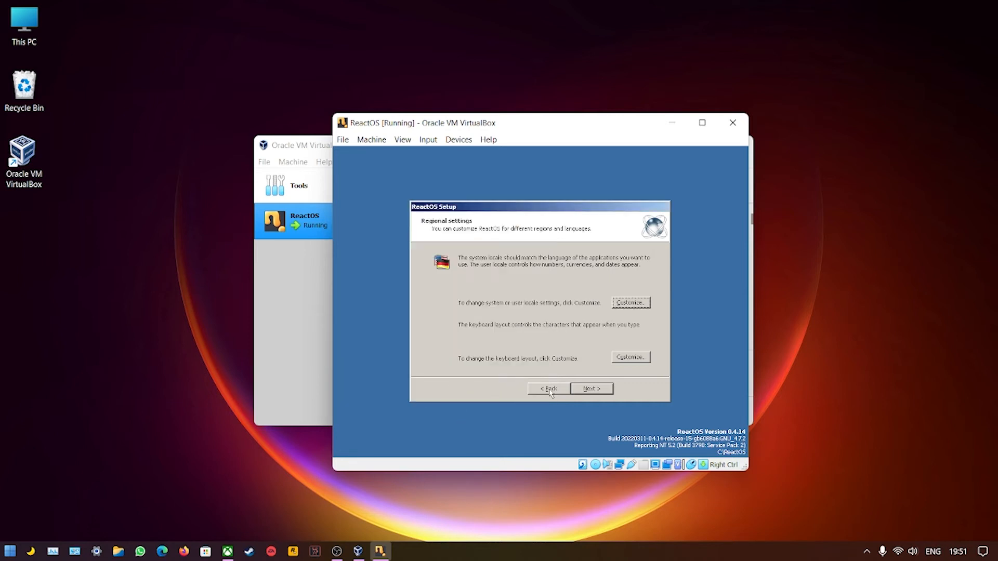
left_click(625, 358)
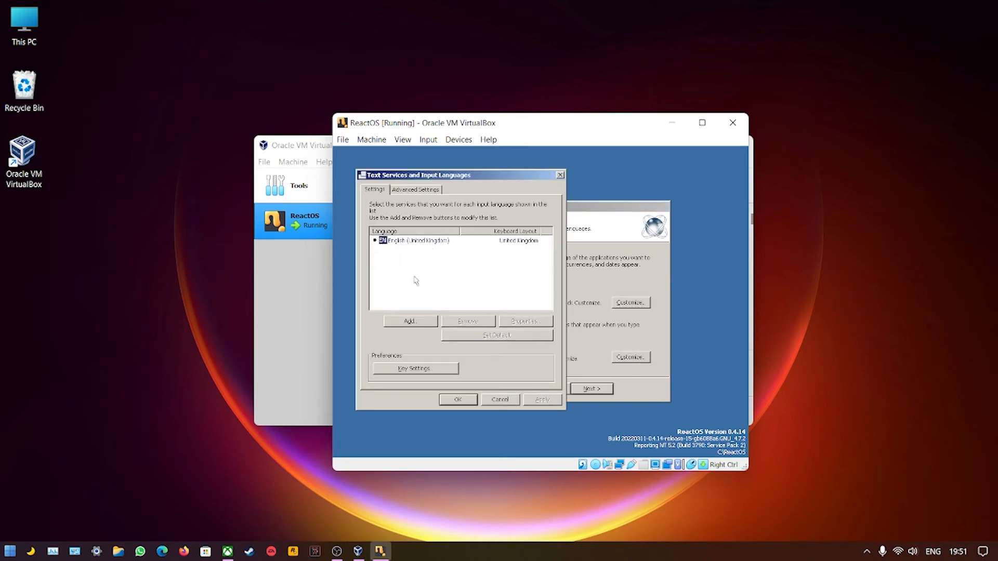
left_click(463, 401)
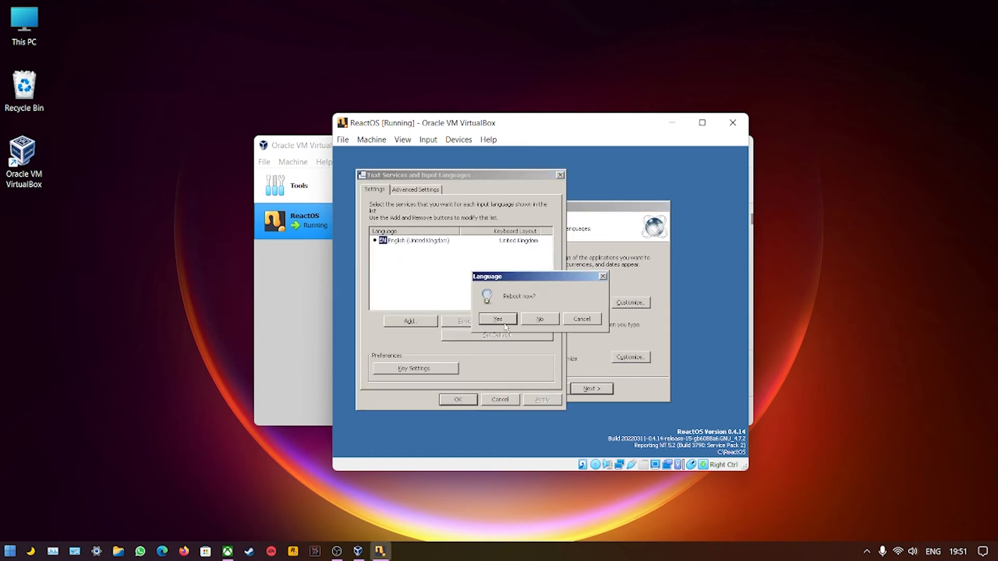
left_click(530, 319)
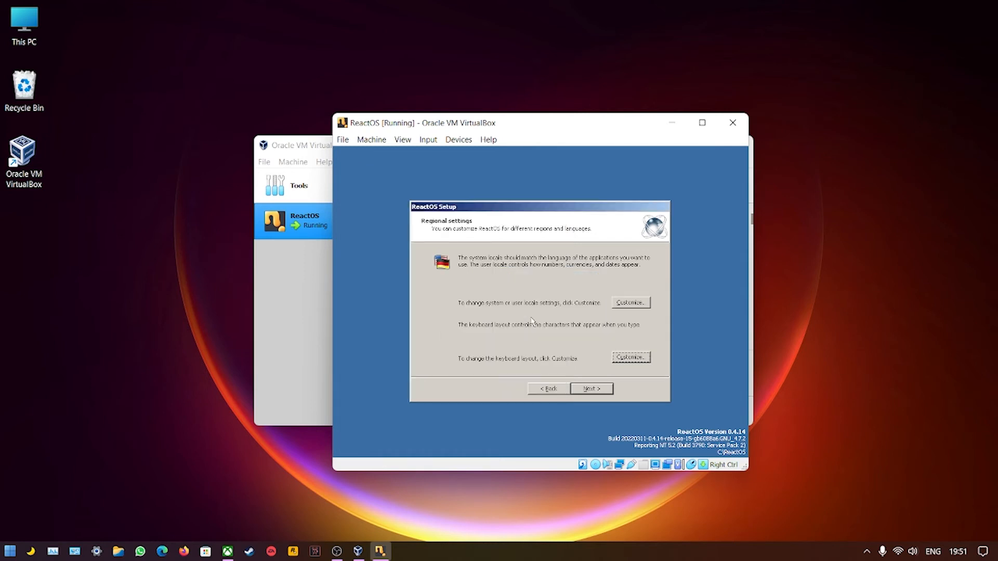
left_click(607, 392)
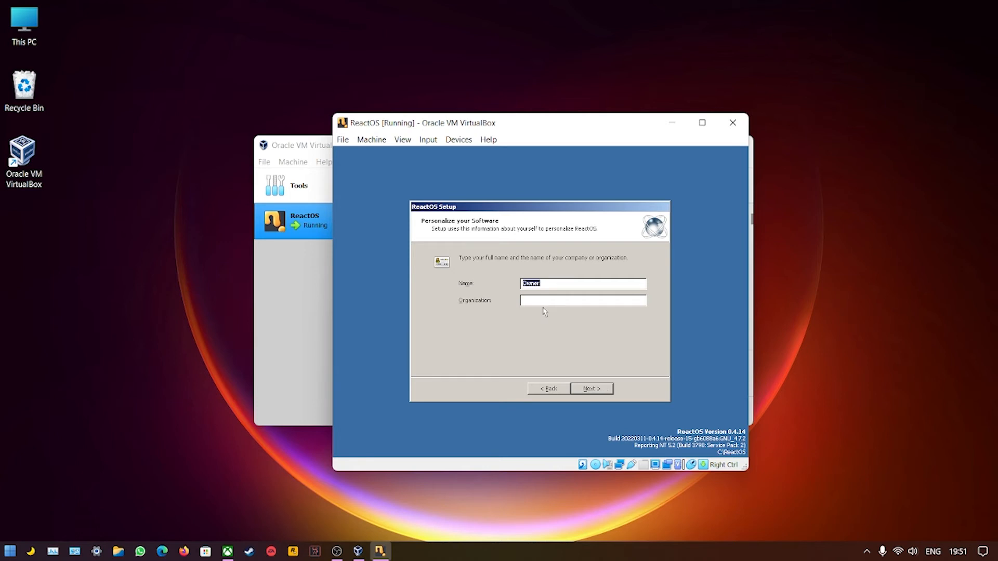
Enter the owner's name, and keep the suggested computer name with a blank administrator password.
type("Da")
left_click(591, 391)
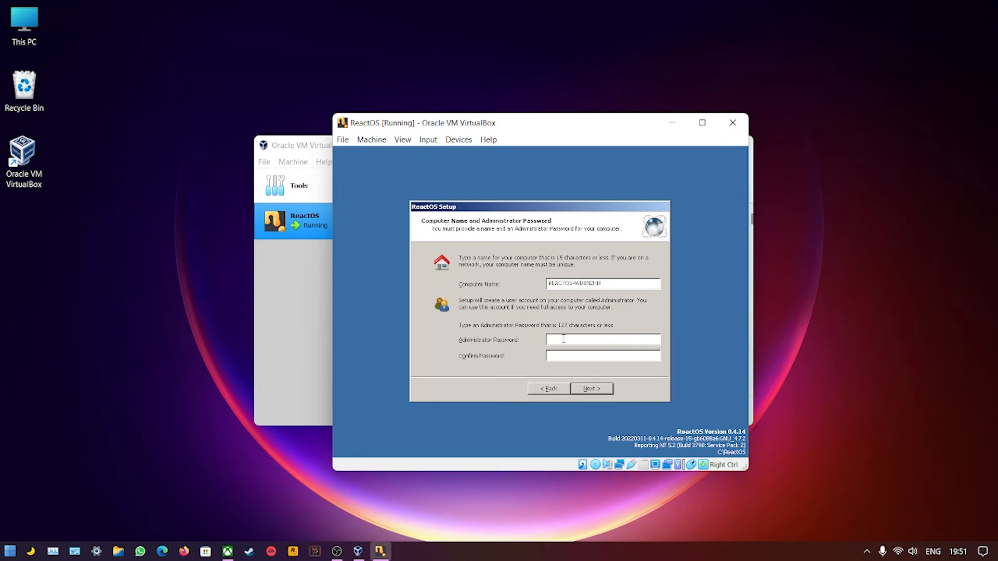
left_click(603, 390)
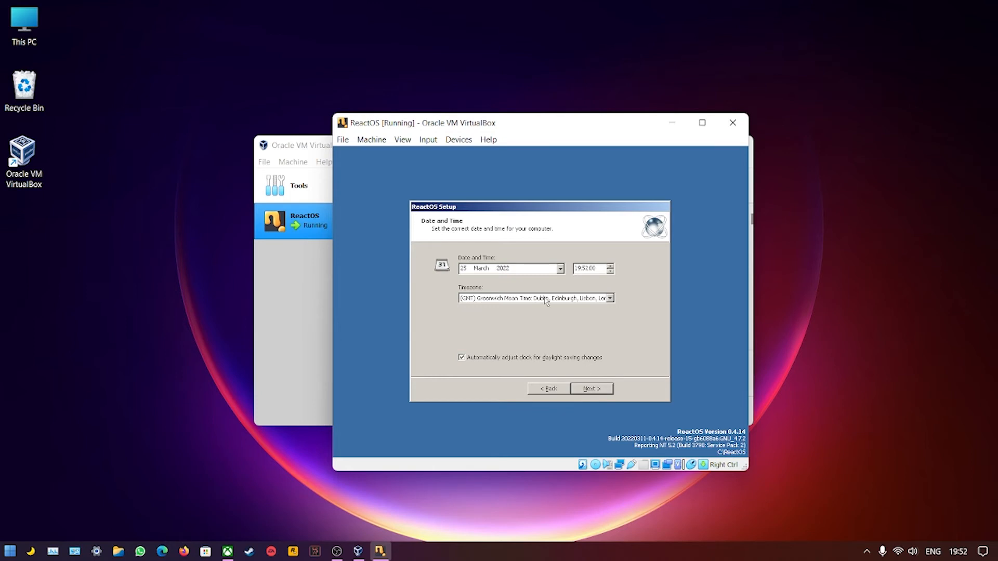
Accept the date, time and Greenwich Mean Time zone, and select the Mizu theme for the appearance.
left_click(471, 271)
left_click(592, 391)
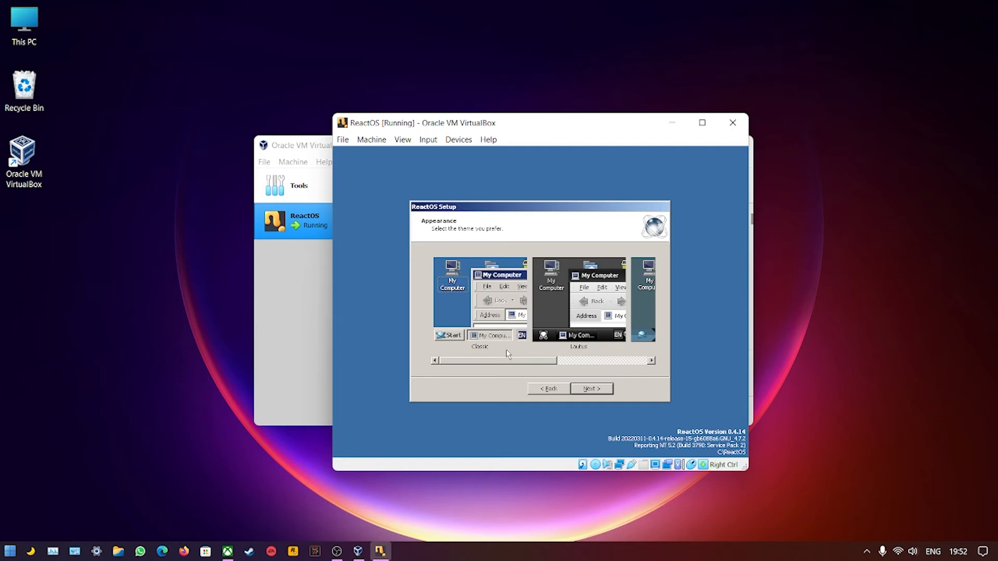
mouse_move(507, 364)
left_mouse_down()
mouse_move(594, 364)
mouse_move(492, 363)
left_mouse_up()
left_click_drag(538, 361, 628, 367)
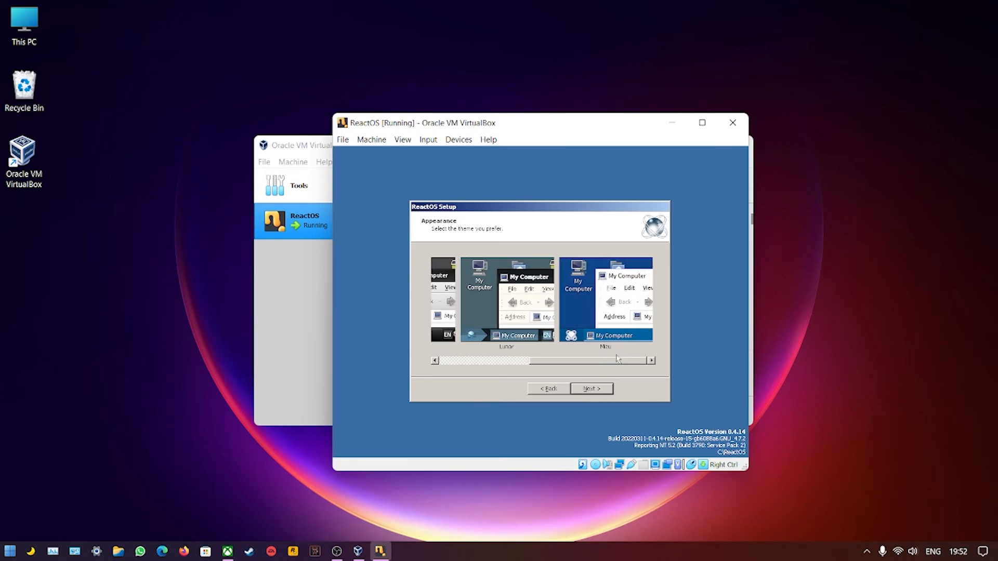
left_click(605, 333)
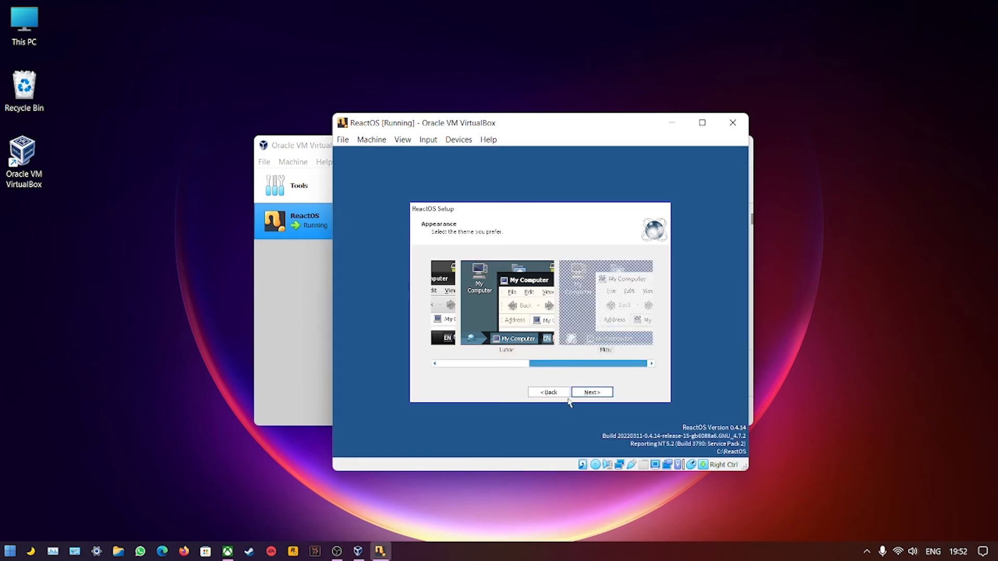
left_click(591, 393)
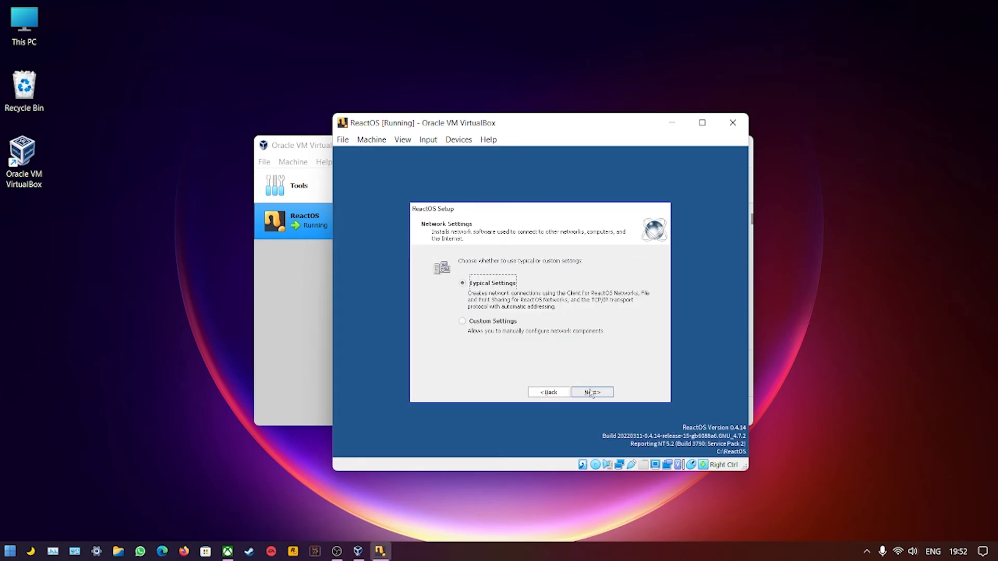
Accept the typical network settings and WORKGROUP membership, and finish setup by booting into ReactOS.
left_click(590, 394)
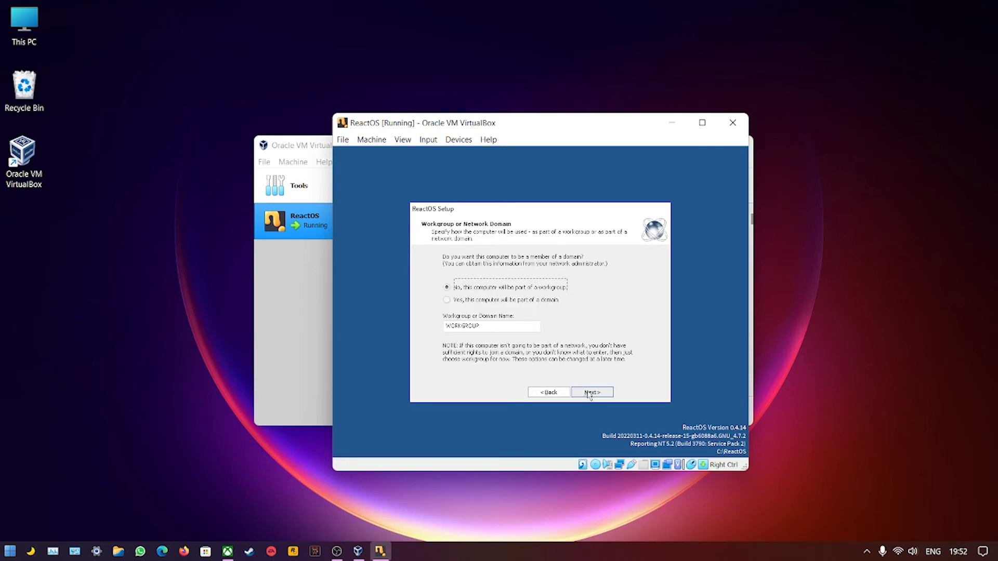
left_click(594, 395)
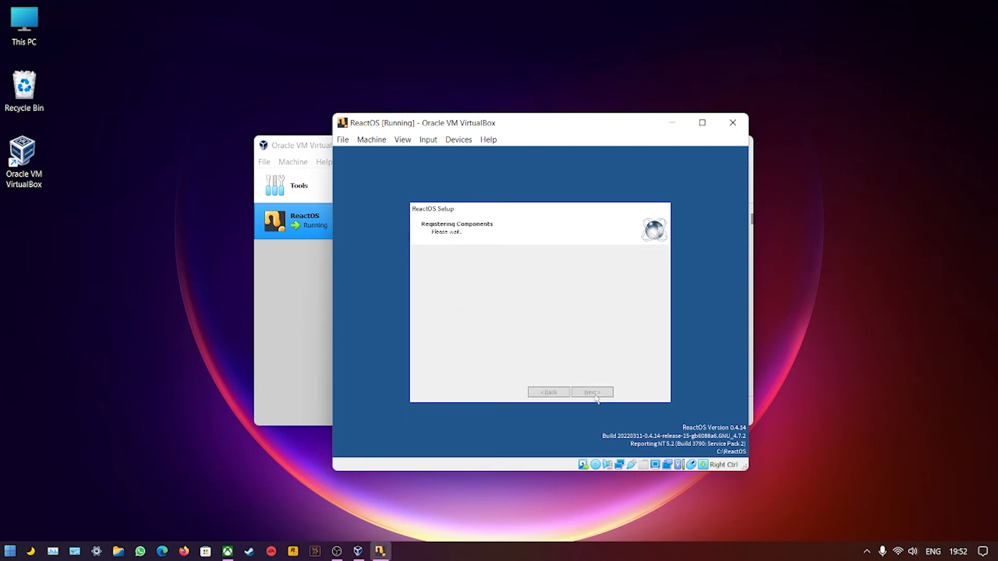
left_click(593, 393)
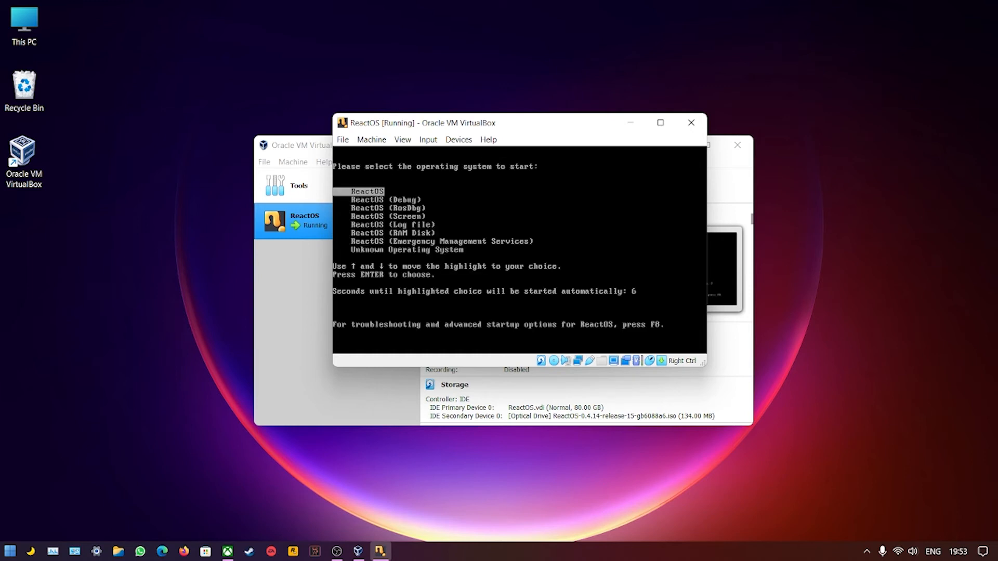
key("Return")
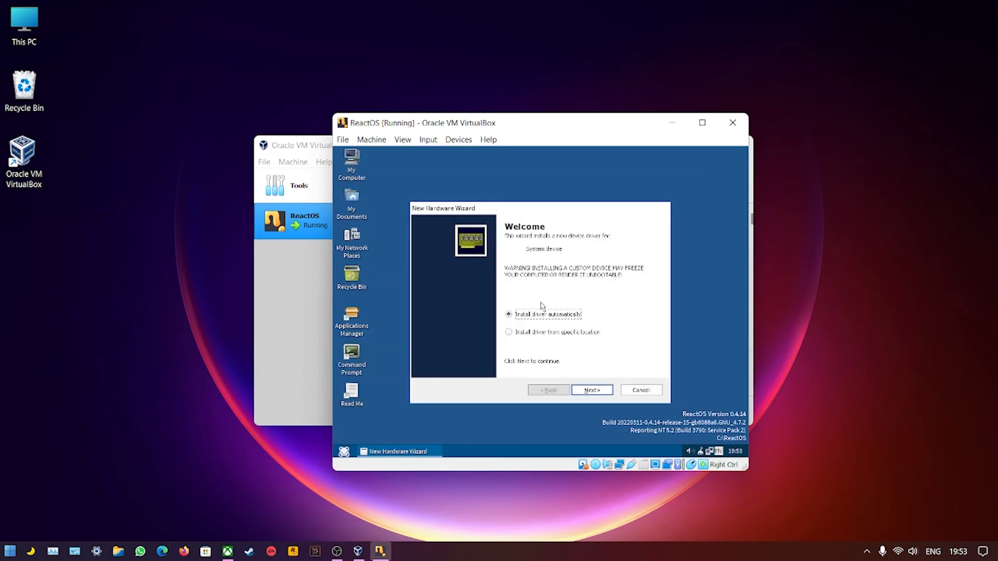
Insert the Guest Additions CD image into the virtual machine's optical drive.
left_click(430, 147)
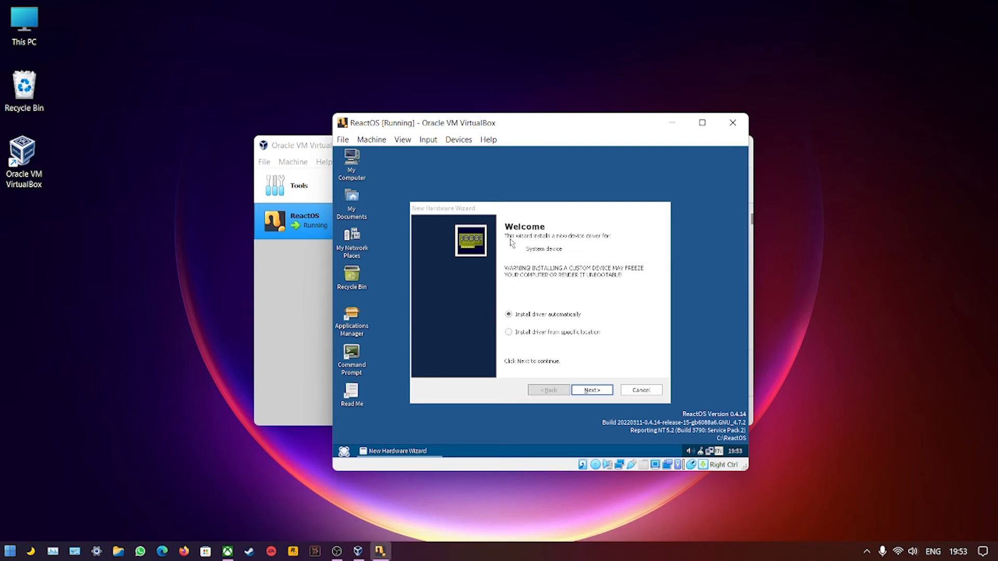
right_click(548, 150)
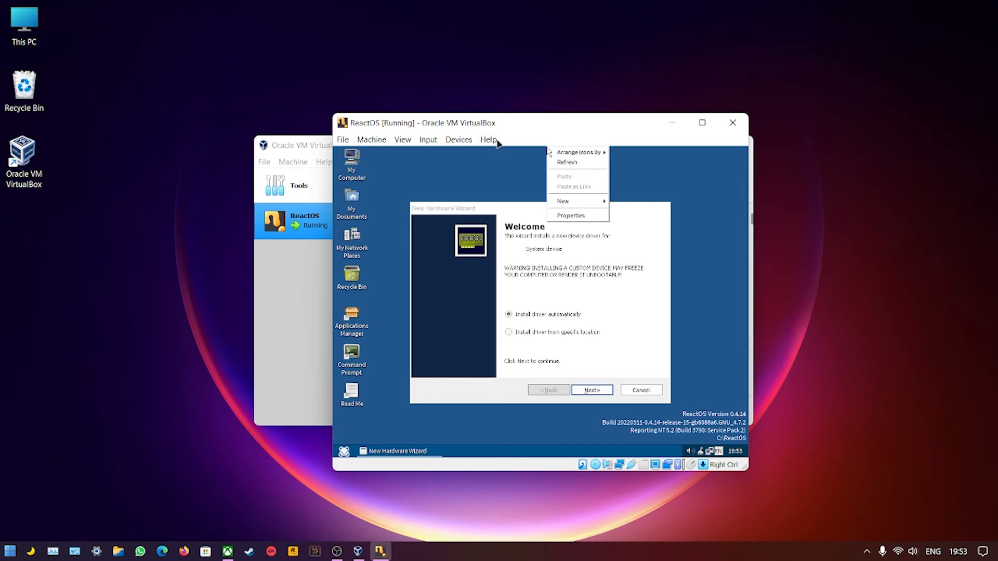
left_click(459, 139)
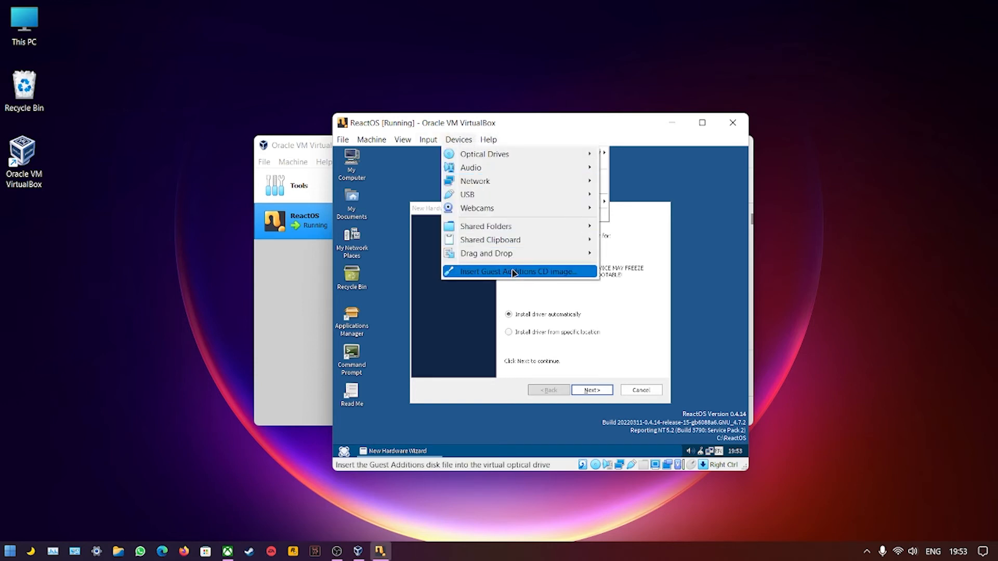
left_click(513, 271)
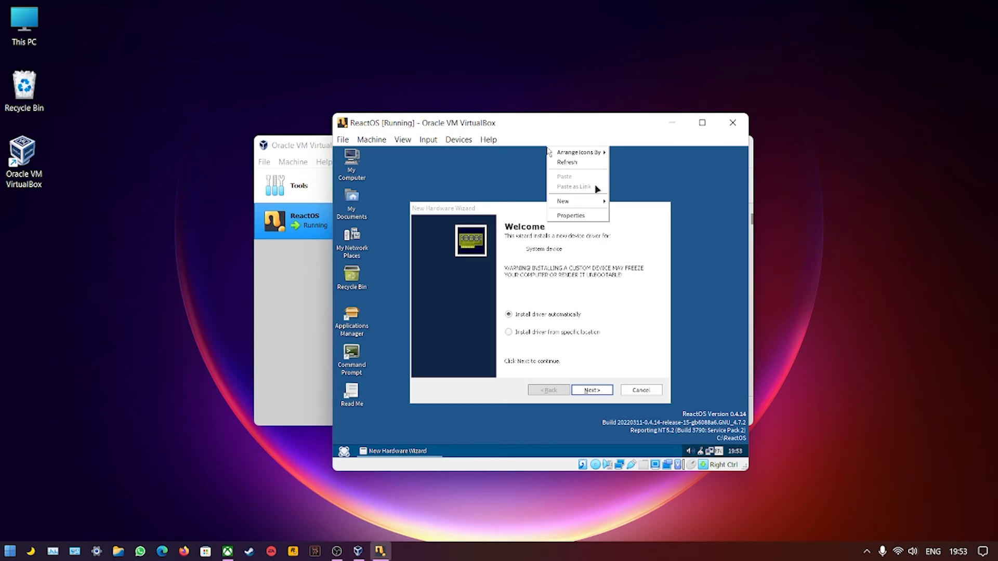
left_click(466, 140)
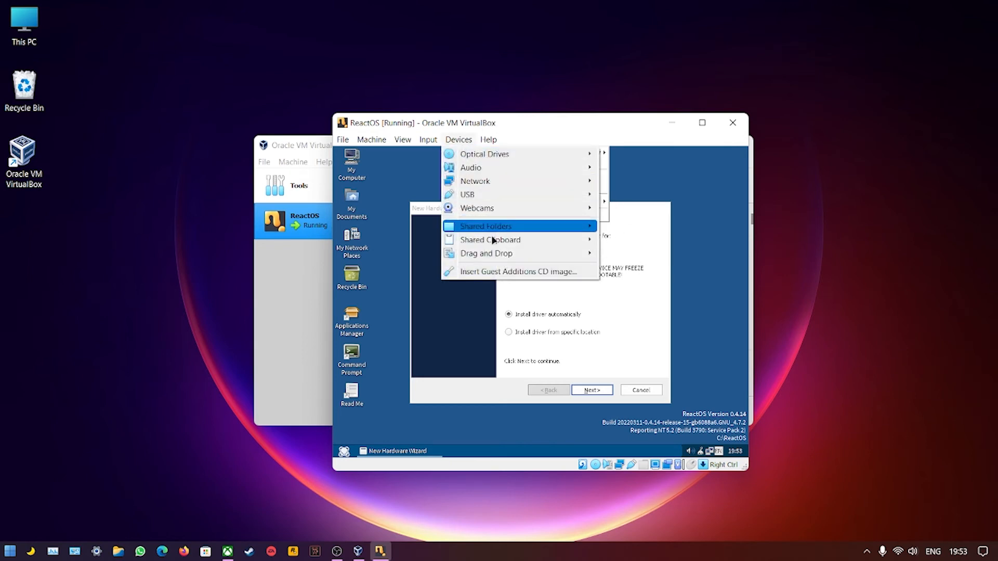
left_click(542, 270)
Allow mouse capture again and cancel the driver installation for the System device.
left_click(606, 338)
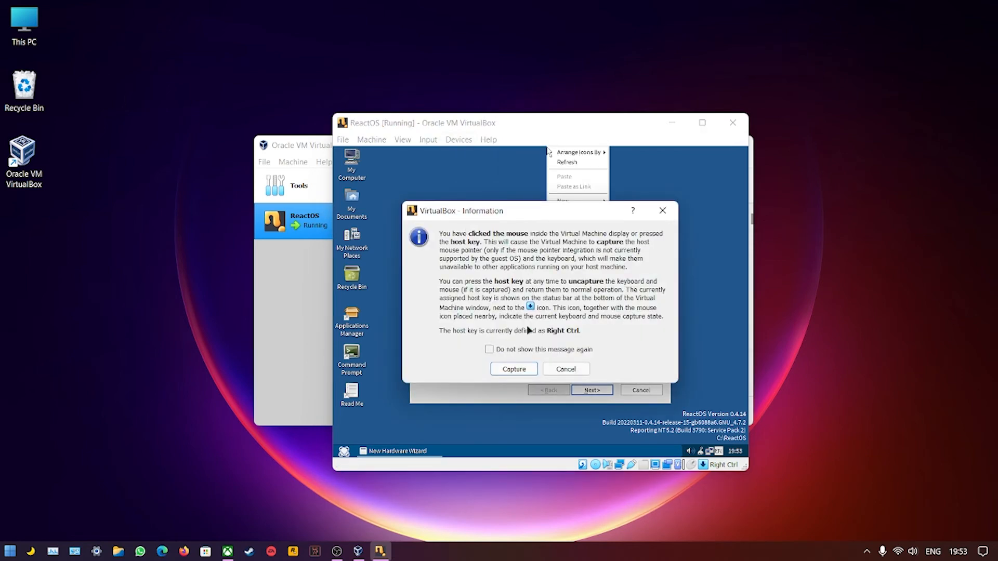
left_click(514, 369)
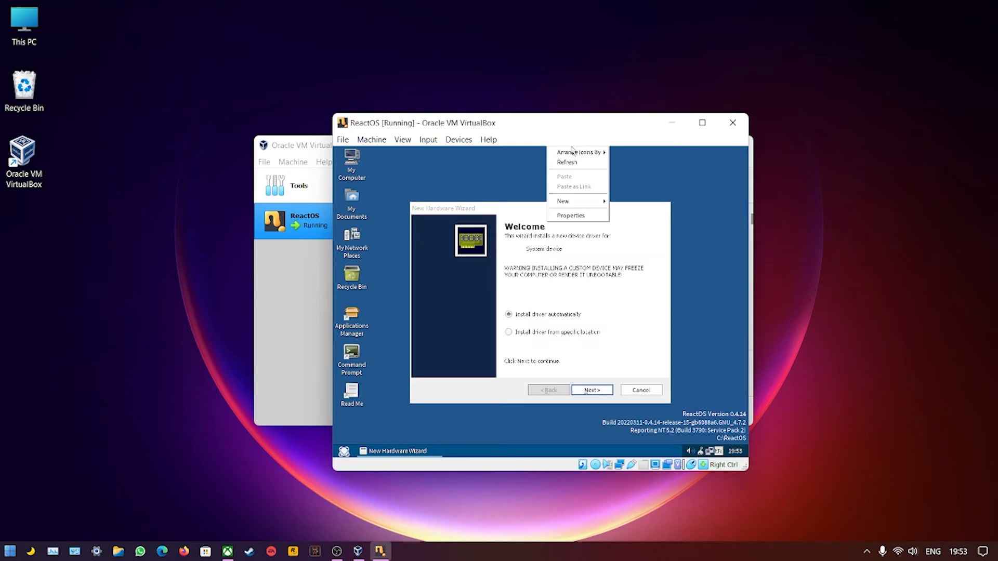
left_click(528, 333)
left_click(645, 392)
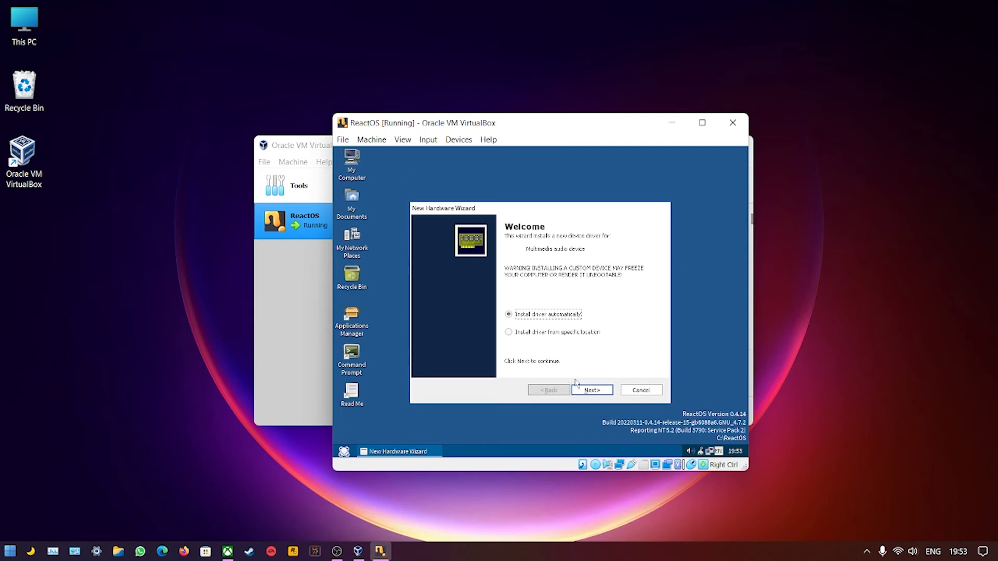
Cancel the Multimedia audio device driver installation and launch the x86 Guest Additions installer from the VBox_GAs_6.1.32 disc.
left_click(647, 392)
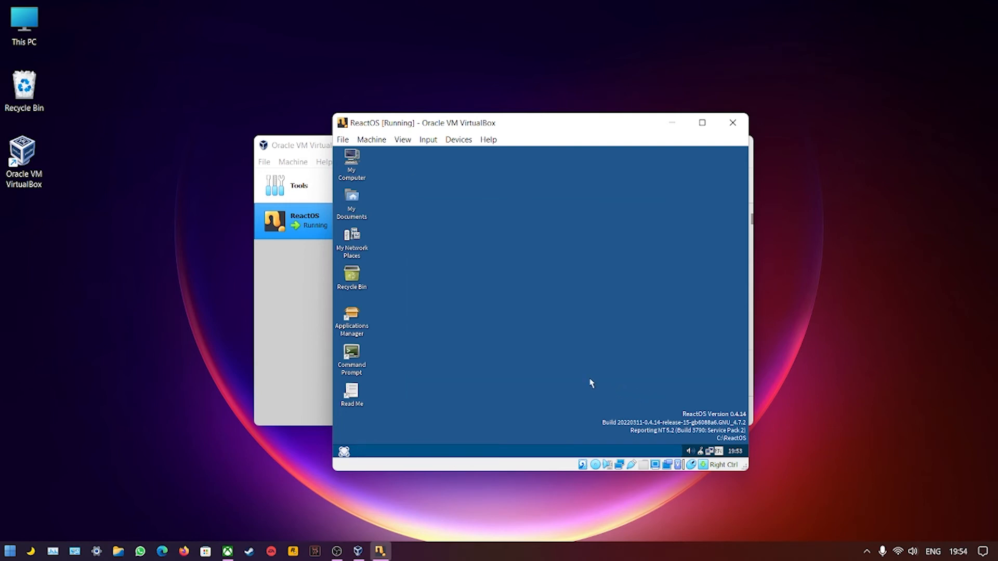
left_click(351, 165)
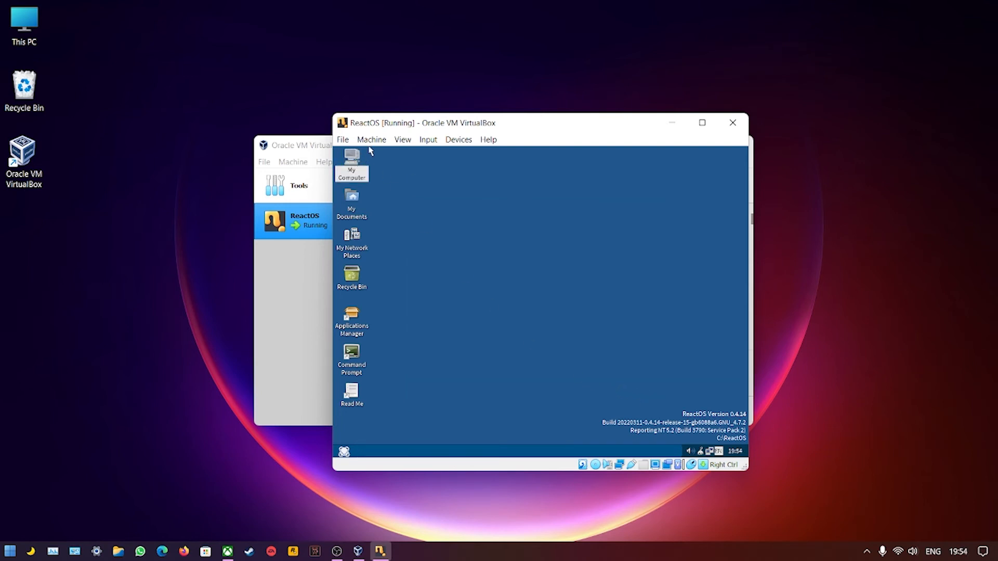
double_click(355, 165)
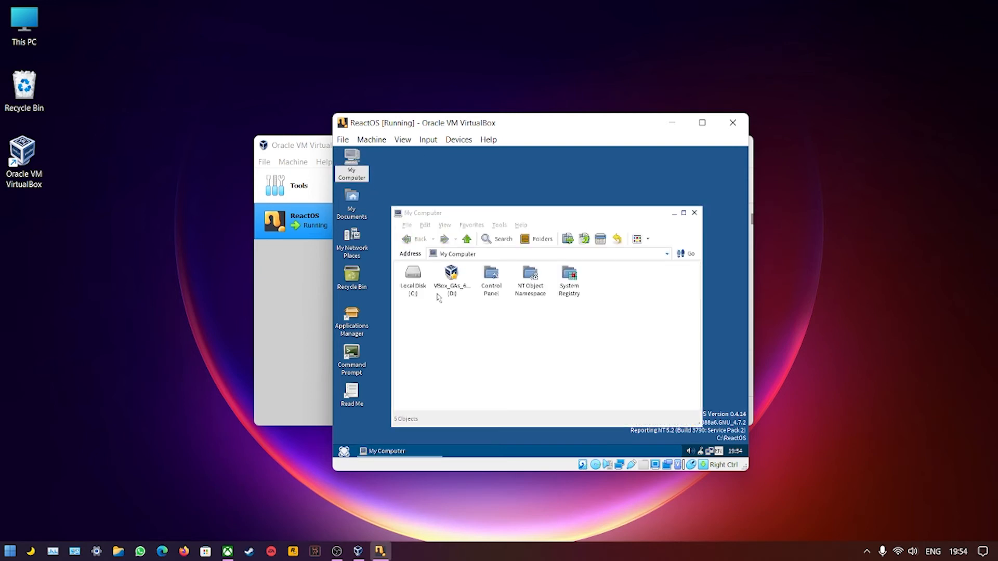
double_click(452, 274)
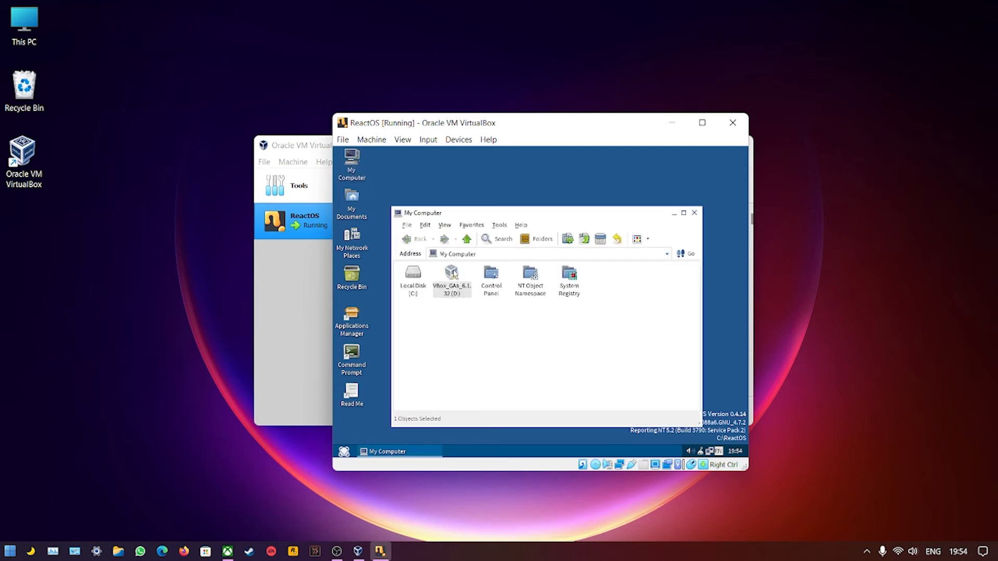
left_click(552, 313)
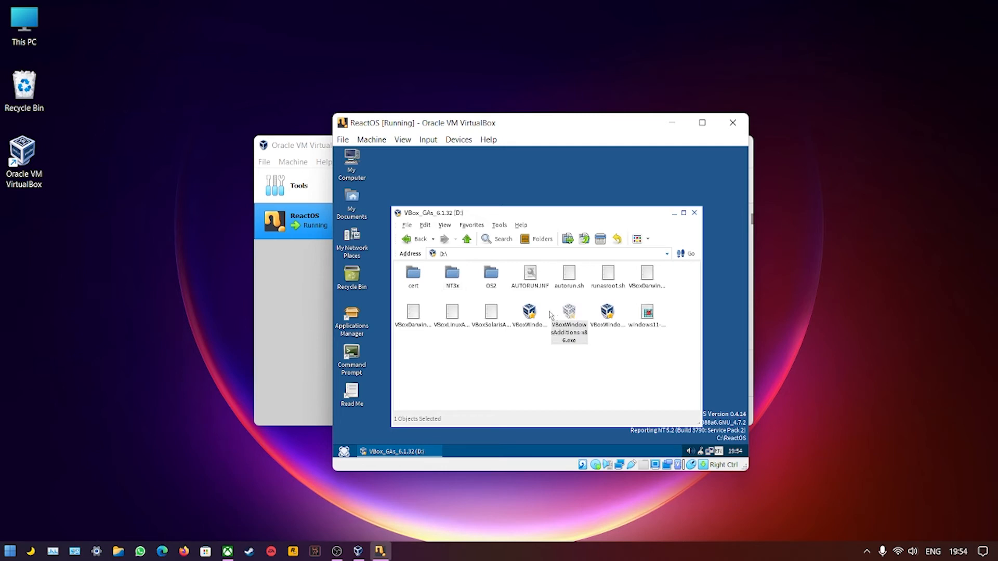
left_click(610, 315)
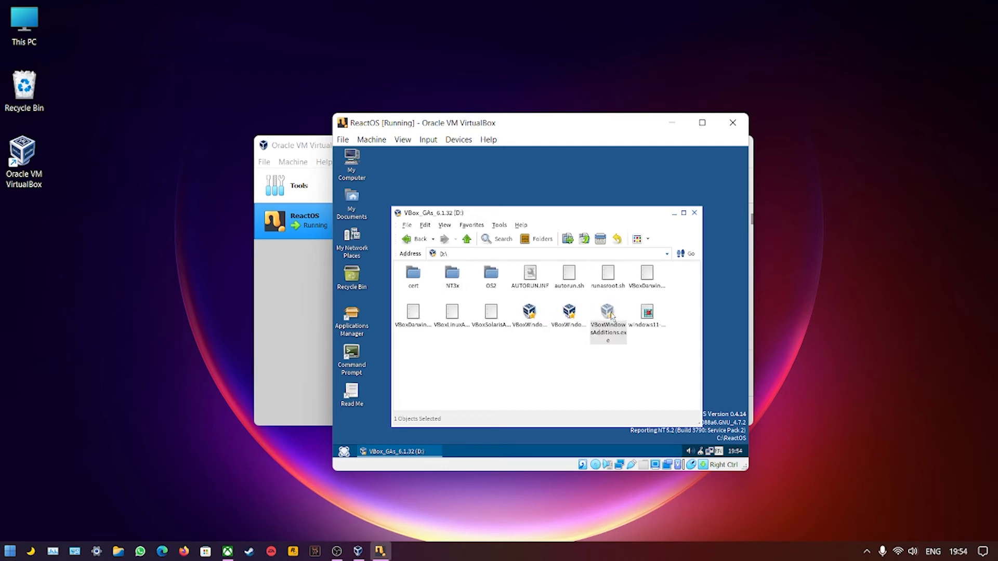
left_click(574, 312)
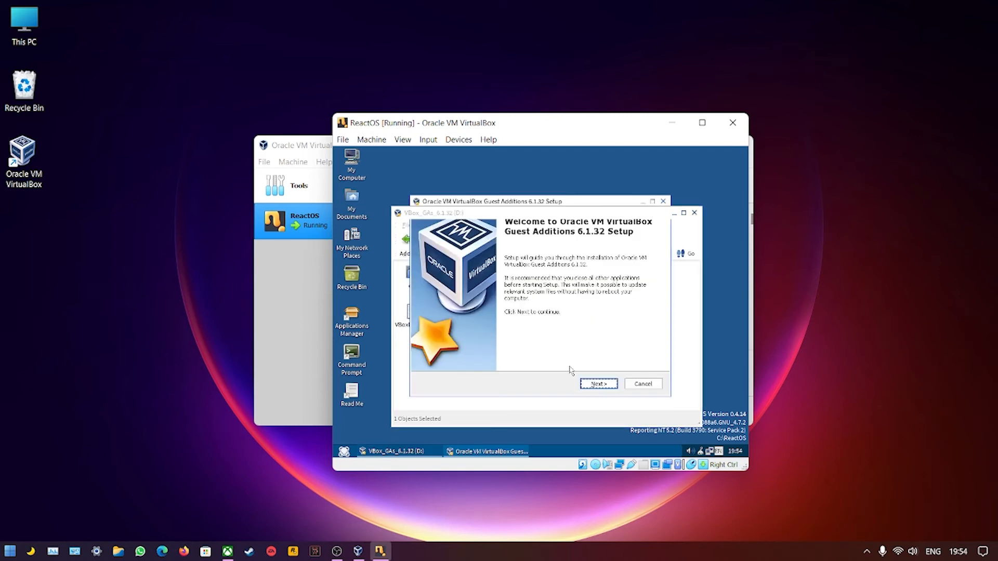
Install VirtualBox Guest Additions 6.1.32 in the default destination folder with its Start menu entries.
left_click(595, 383)
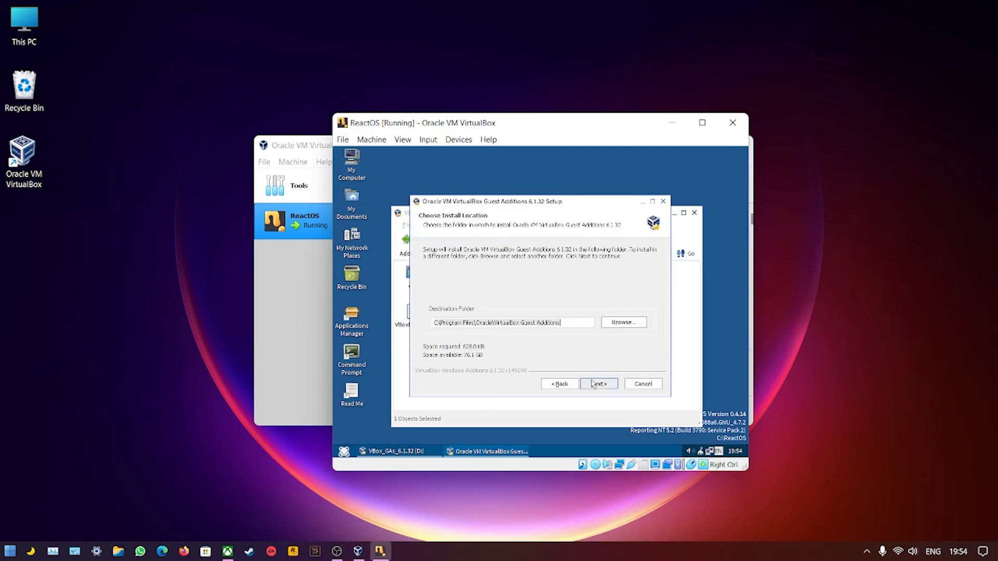
left_click(594, 384)
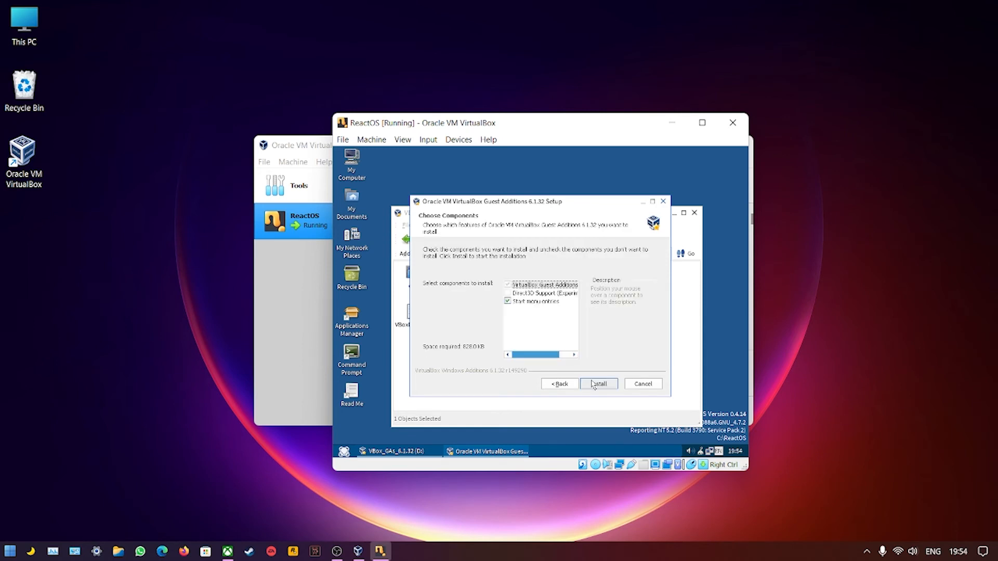
left_click(508, 294)
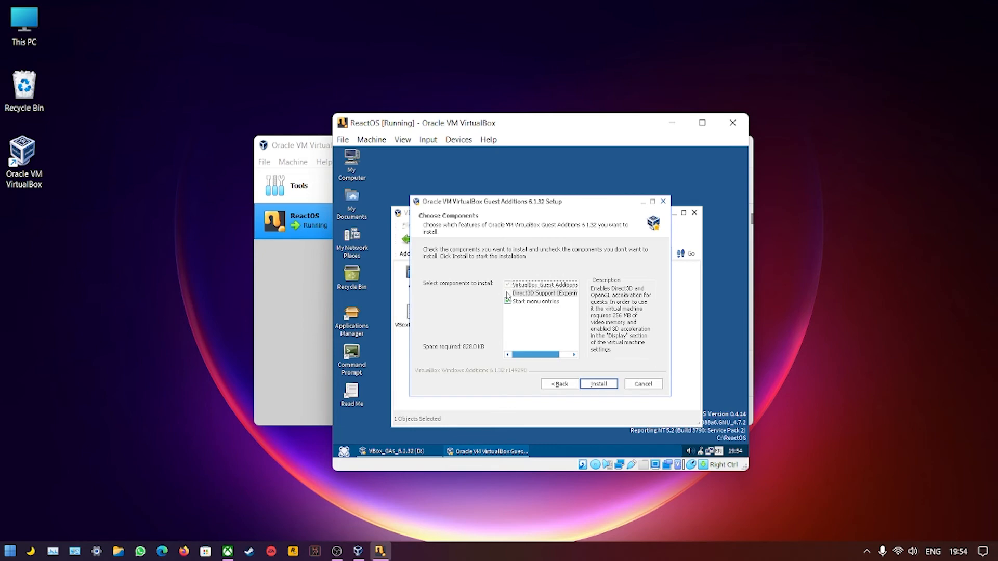
left_click(603, 384)
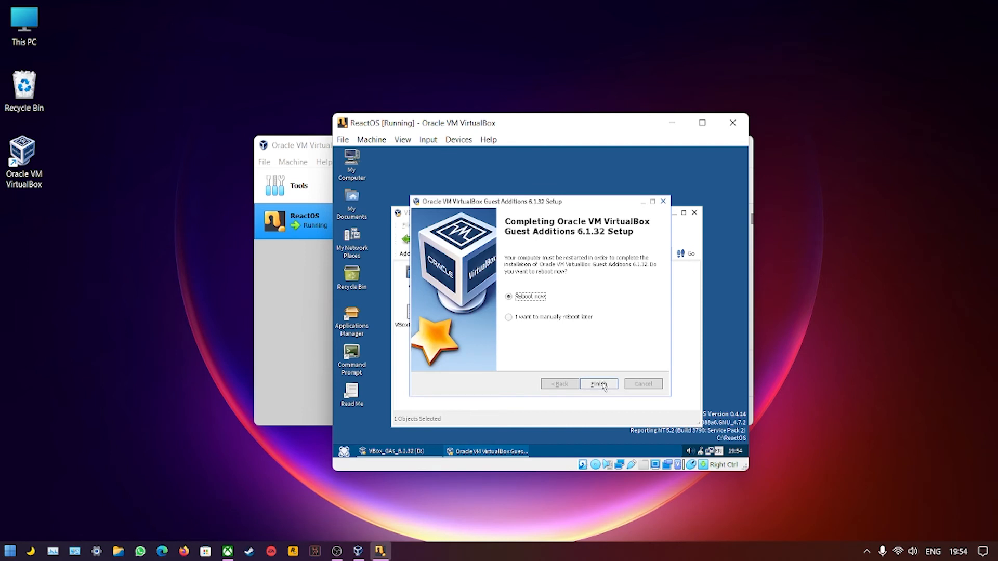
Finish the Guest Additions setup with an immediate reboot of the virtual machine.
left_click(578, 318)
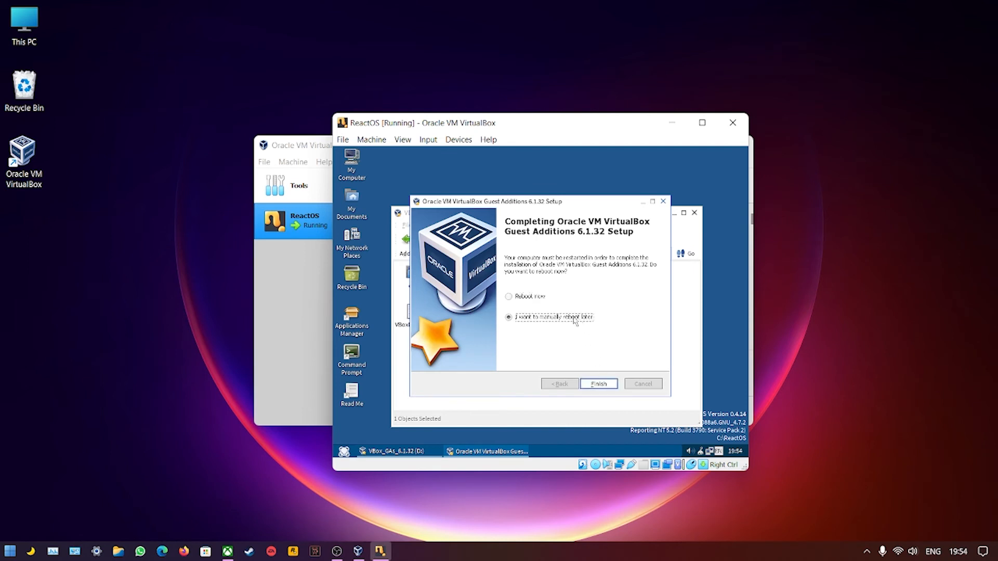
left_click(519, 297)
left_click(598, 384)
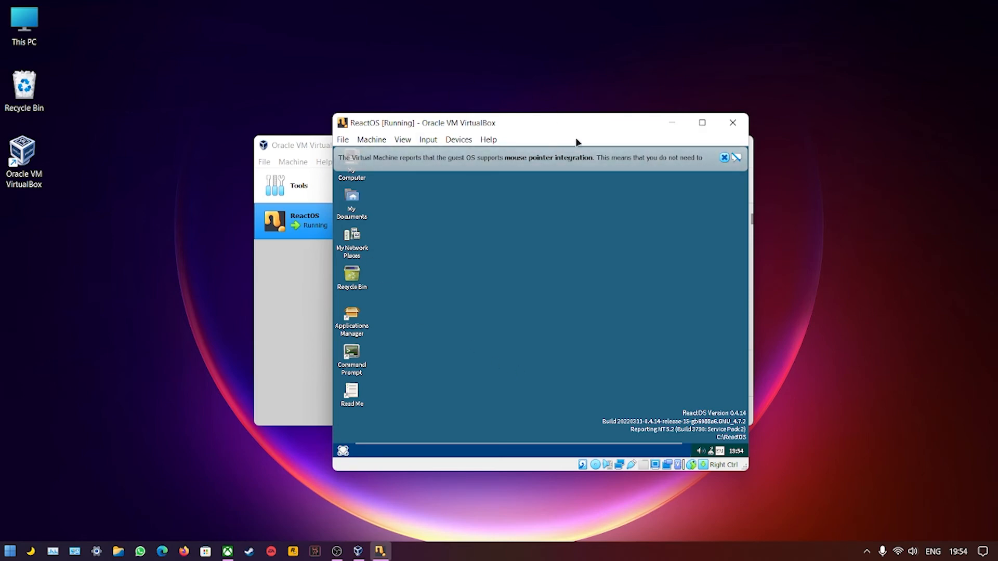
Maximize the virtual machine window and dismiss the mouse pointer integration message.
left_click(701, 124)
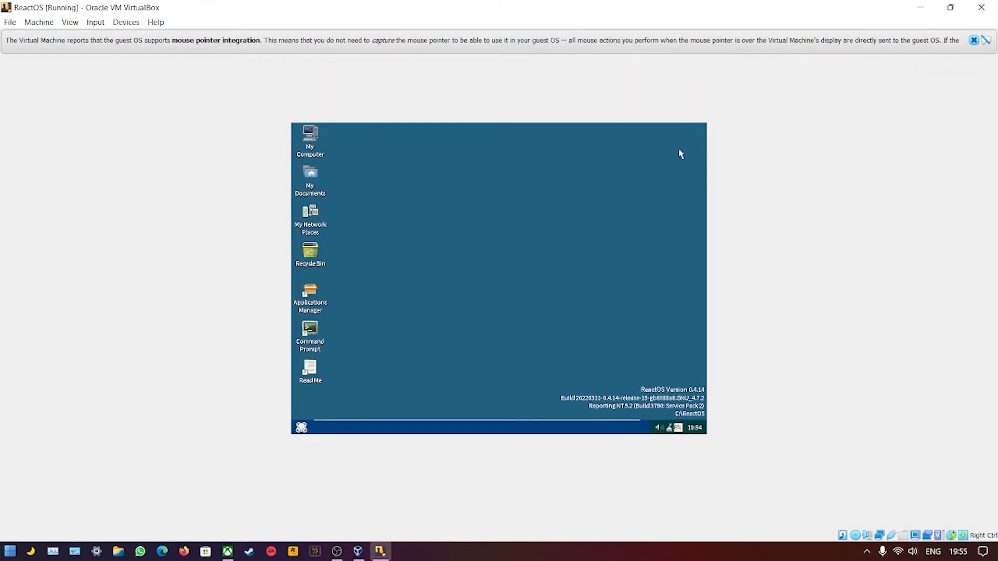
left_click(974, 40)
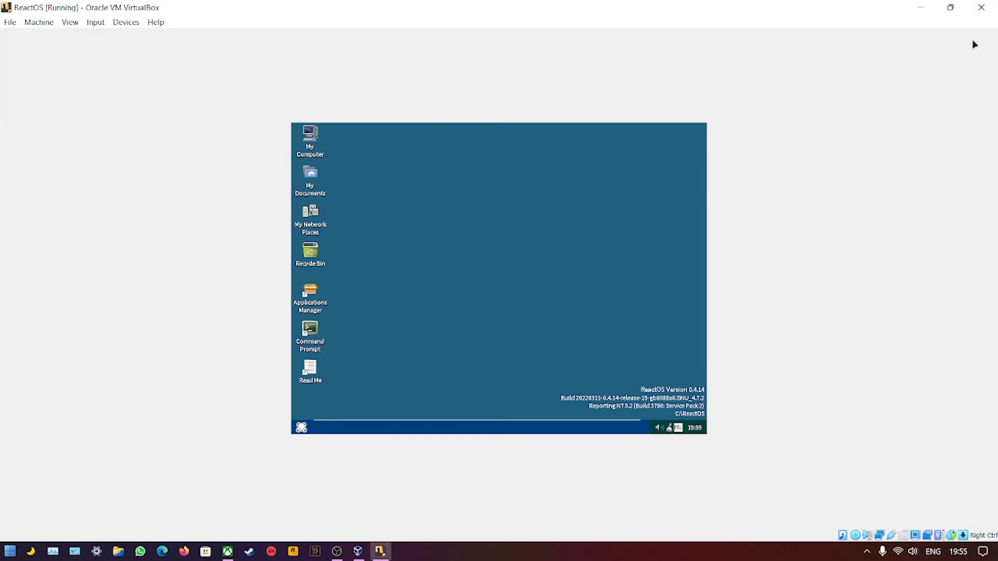
left_click(311, 133)
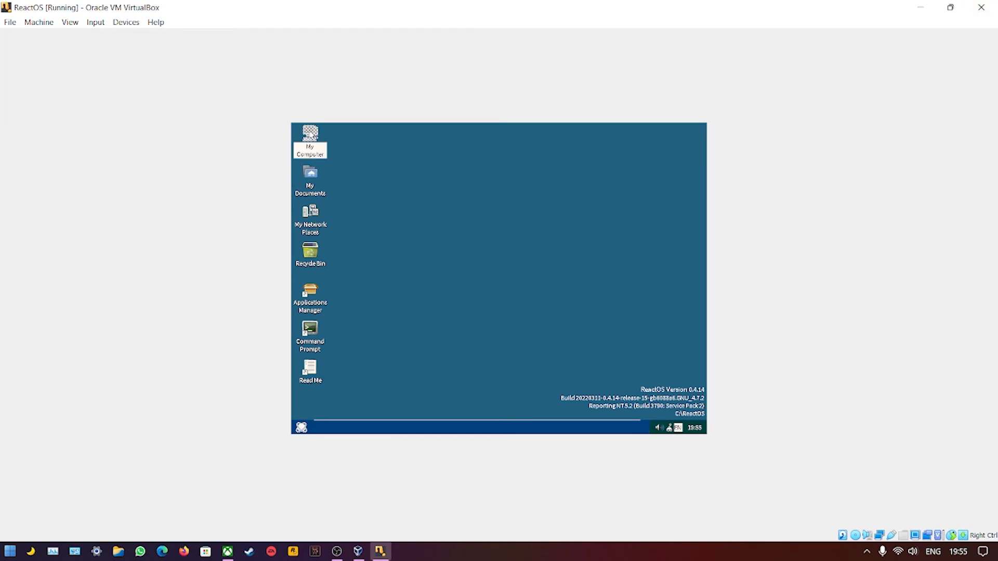
Open the ReactOS Display properties from the Control Panel and show the screen area and colour settings.
left_click(301, 427)
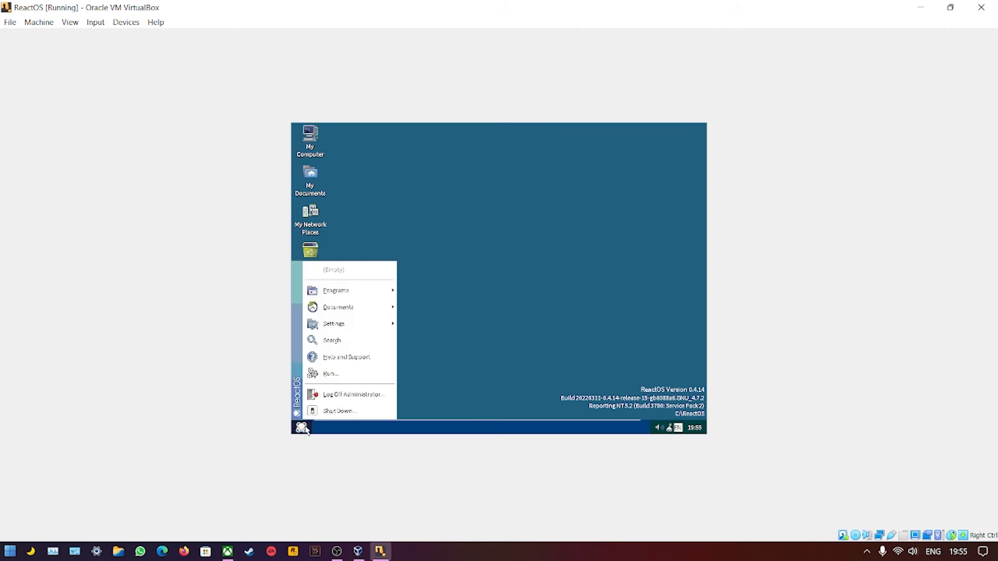
mouse_move(334, 326)
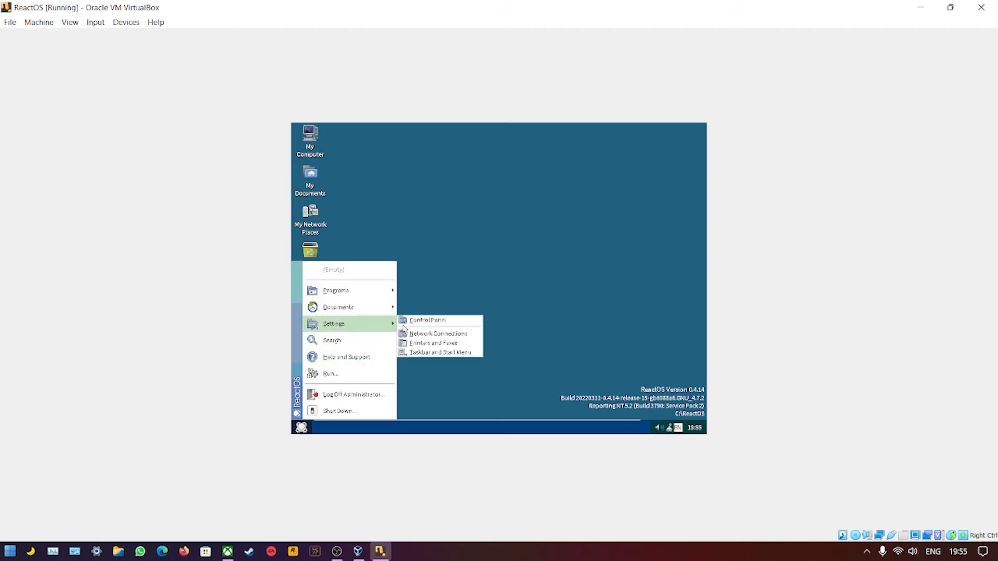
left_click(424, 320)
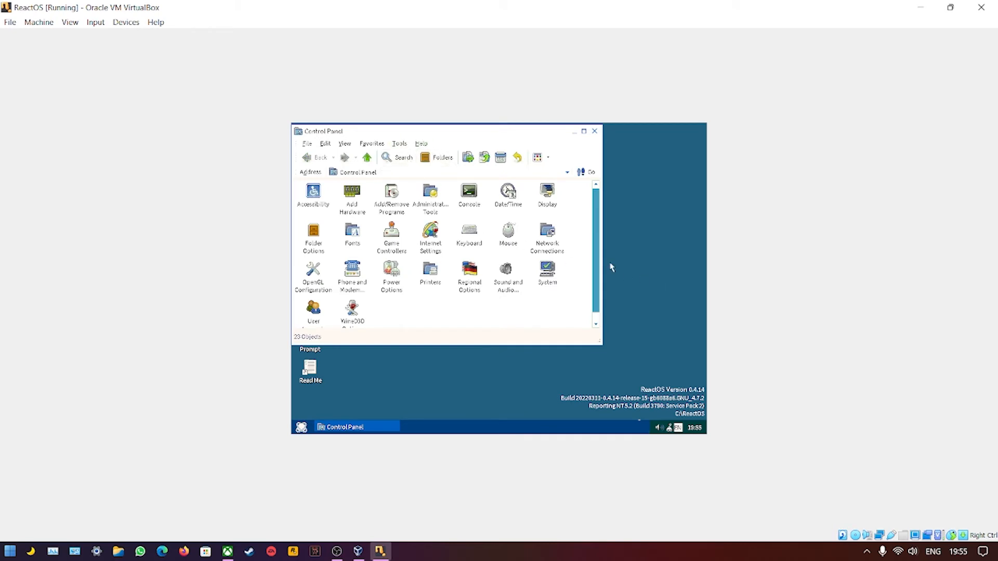
double_click(547, 192)
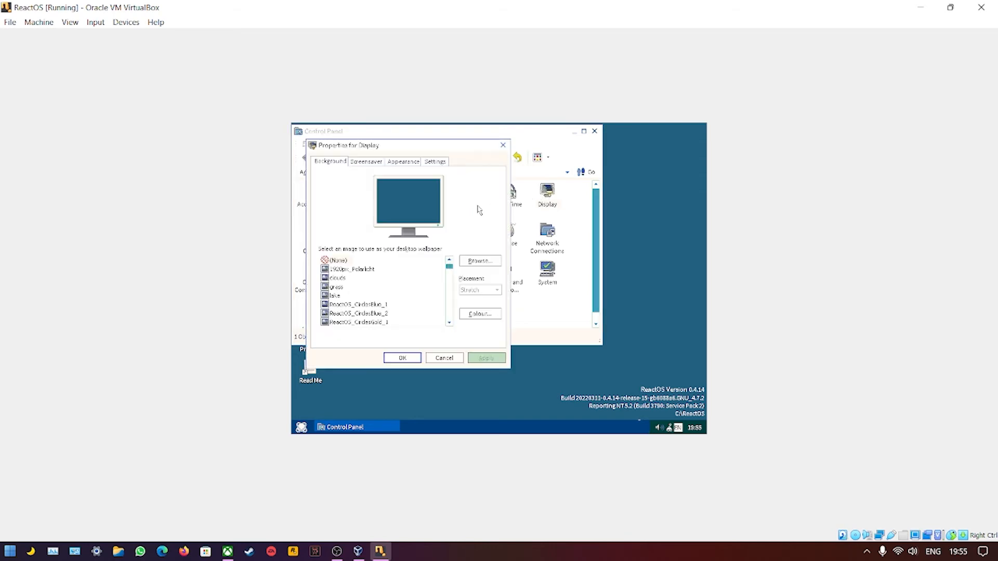
left_click(364, 163)
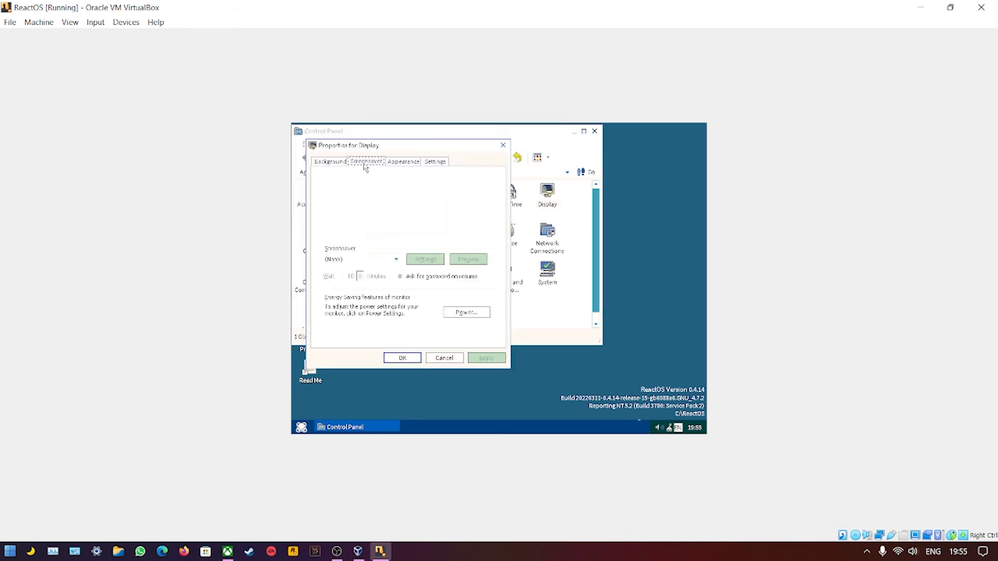
left_click(409, 166)
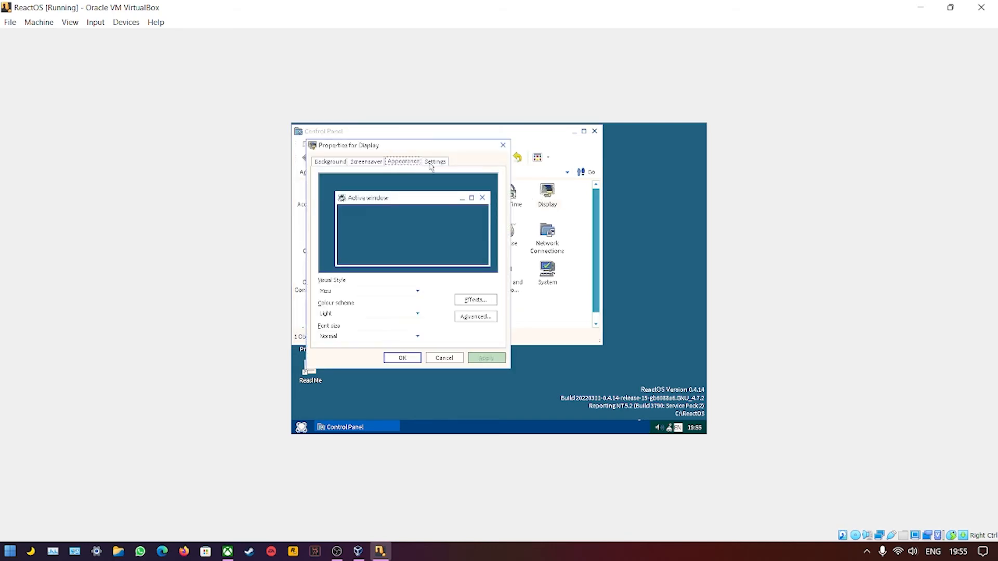
left_click(432, 163)
Set the ReactOS screen area to 1024x768 pixels and keep the new display settings.
left_click_drag(351, 289, 364, 295)
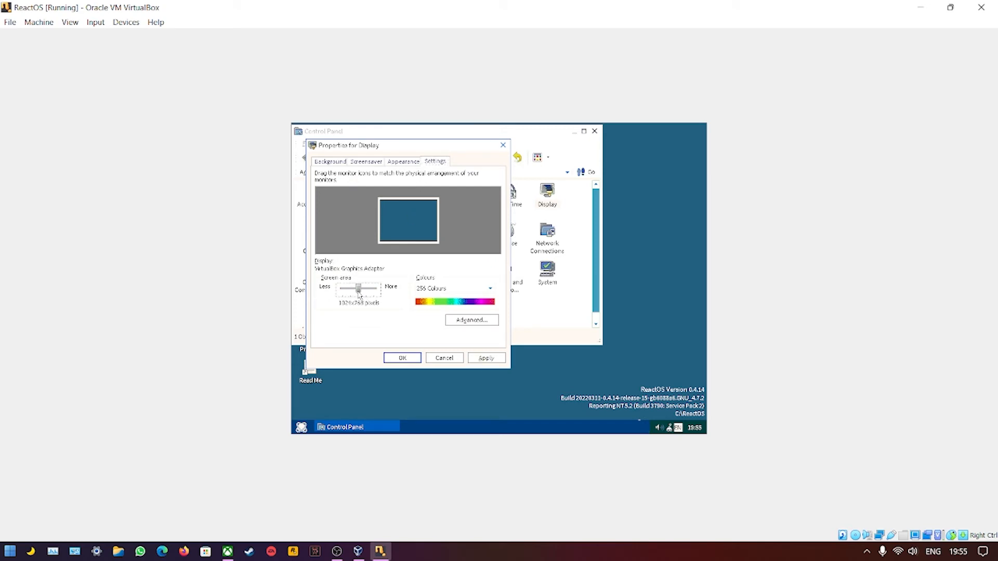
left_click(485, 358)
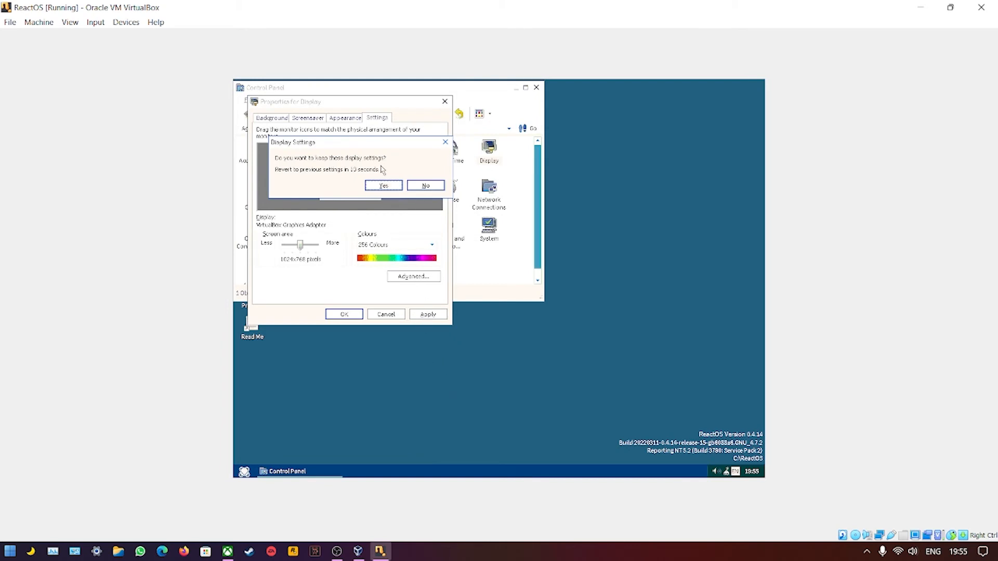
left_click(385, 186)
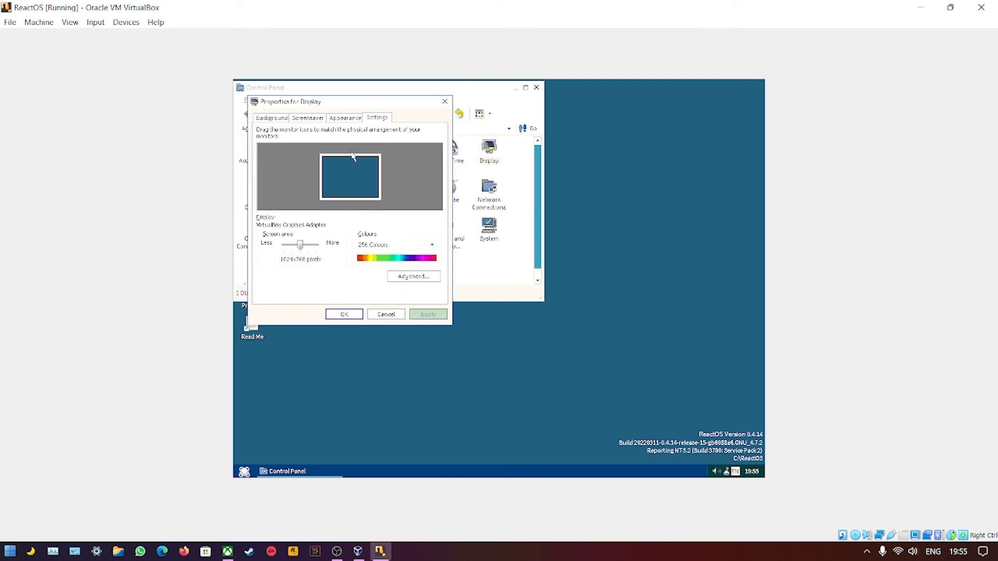
Raise the ReactOS screen area to 1280x960 pixels and keep the new display settings.
left_click_drag(300, 246, 307, 245)
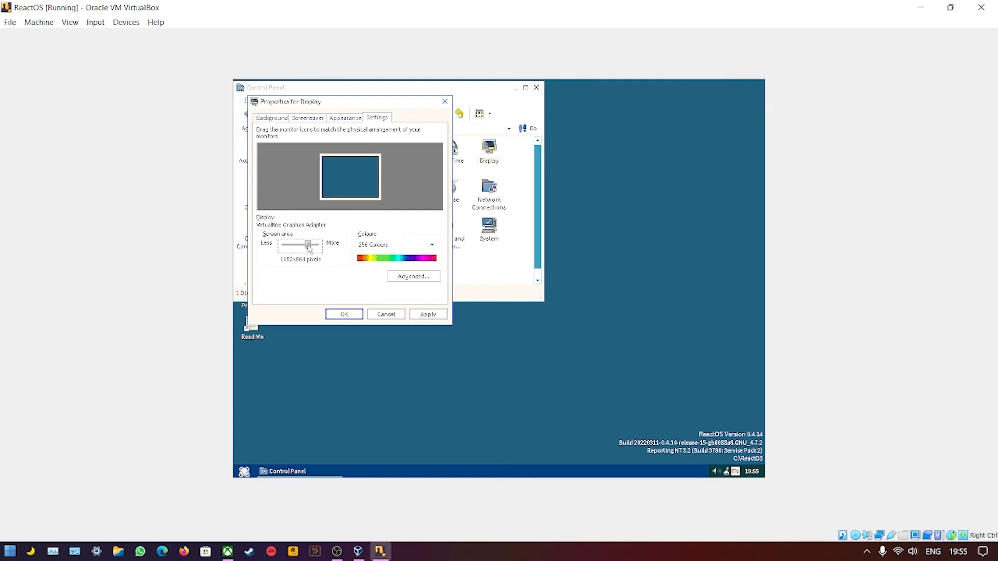
left_click(427, 314)
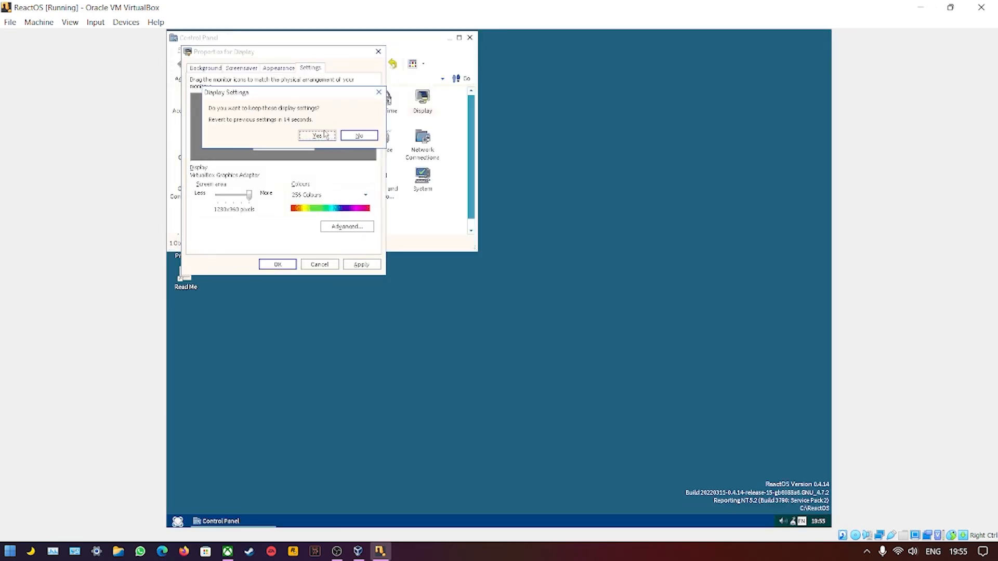
left_click(324, 134)
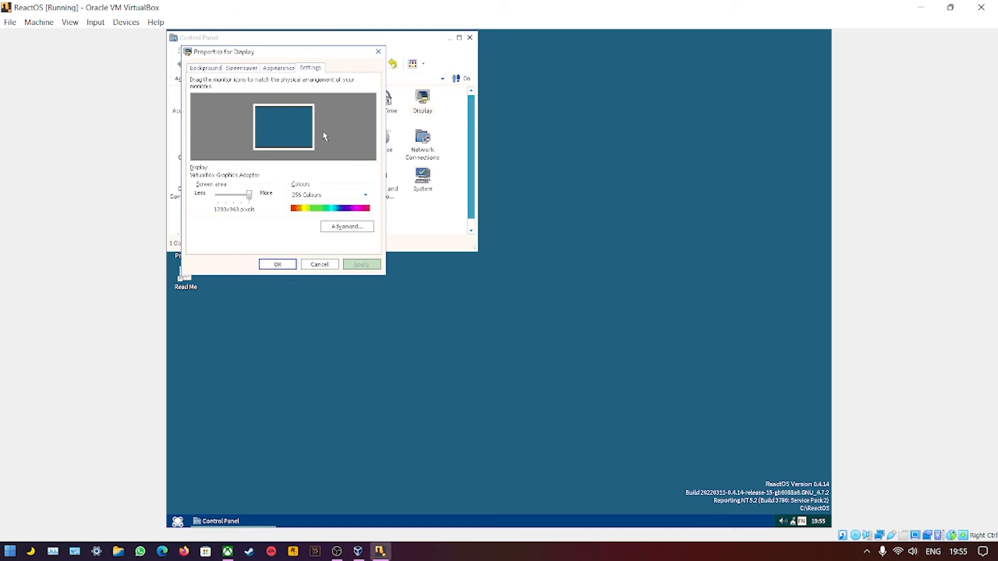
Set the display colours to True Colour (32 Bit), keep the change and close the Display properties.
left_click(323, 195)
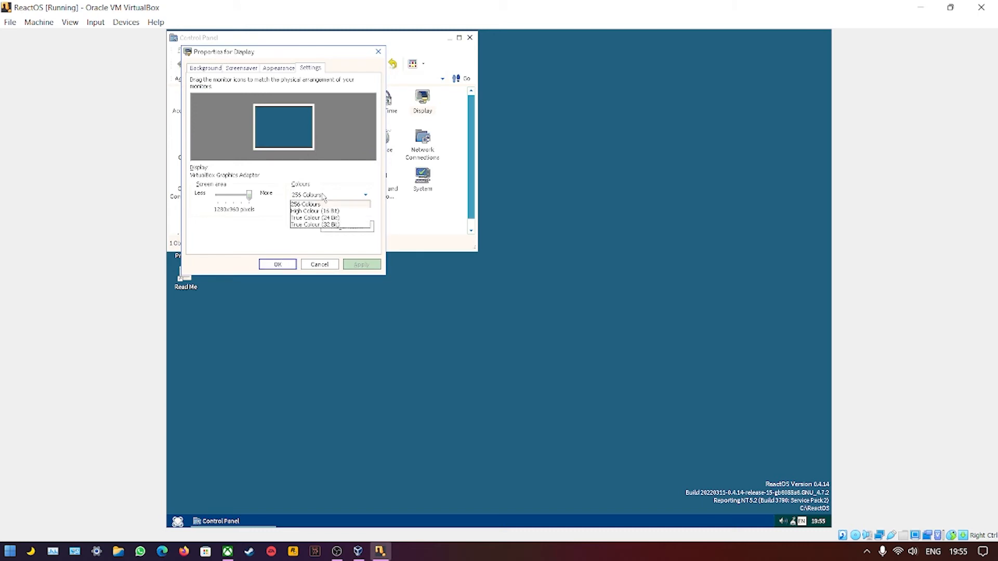
left_click(319, 226)
left_click(362, 266)
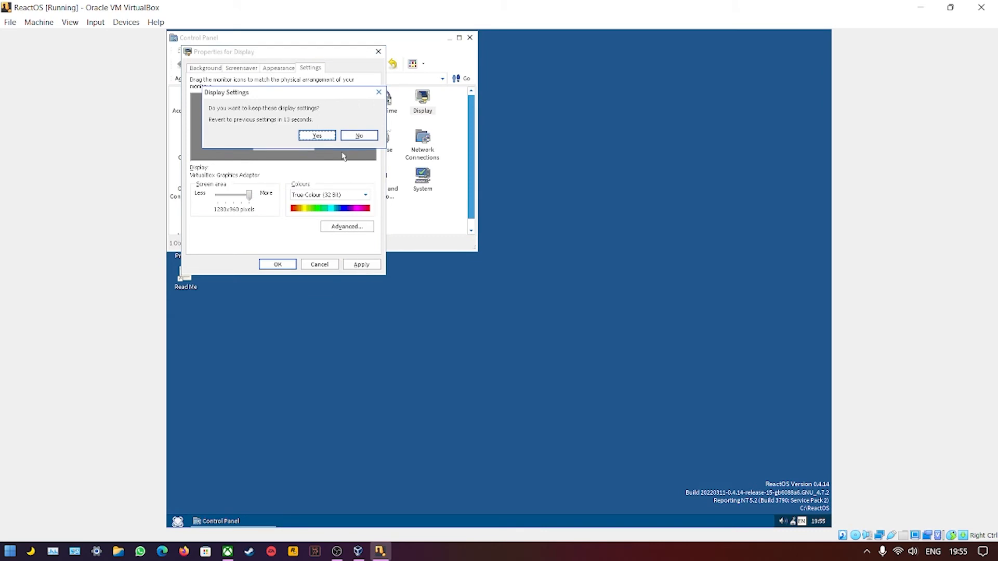
left_click(318, 136)
left_click(286, 264)
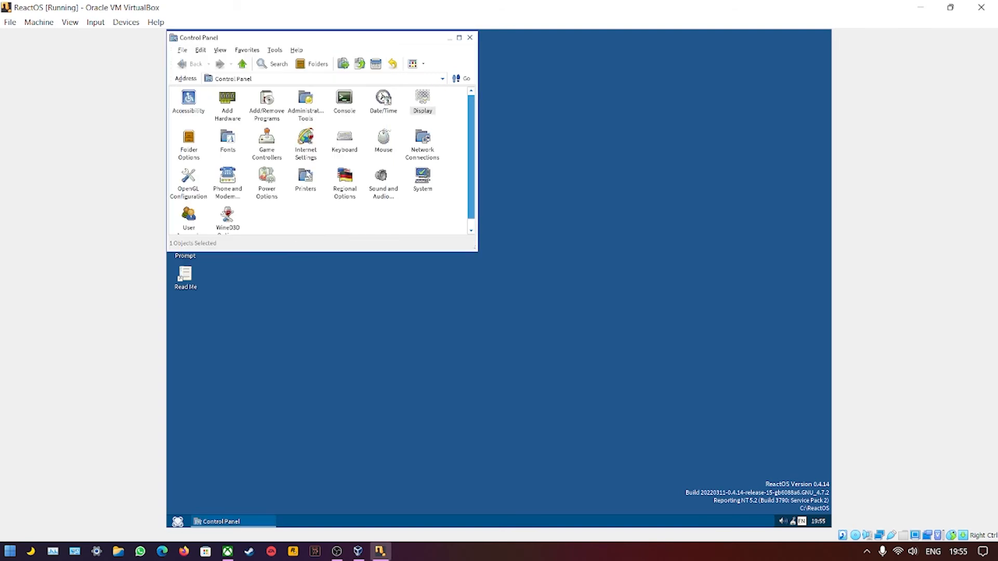
Move the Control Panel window clear of the desktop icons and look through the installed Programs folders, including Games, Startup and Administrative Tools.
left_click_drag(260, 41, 533, 180)
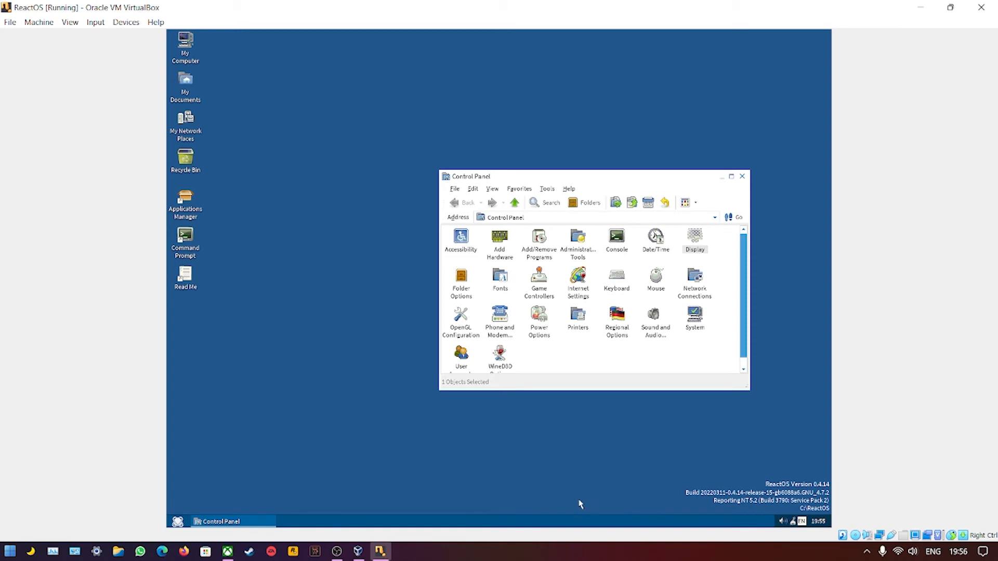
left_click(177, 522)
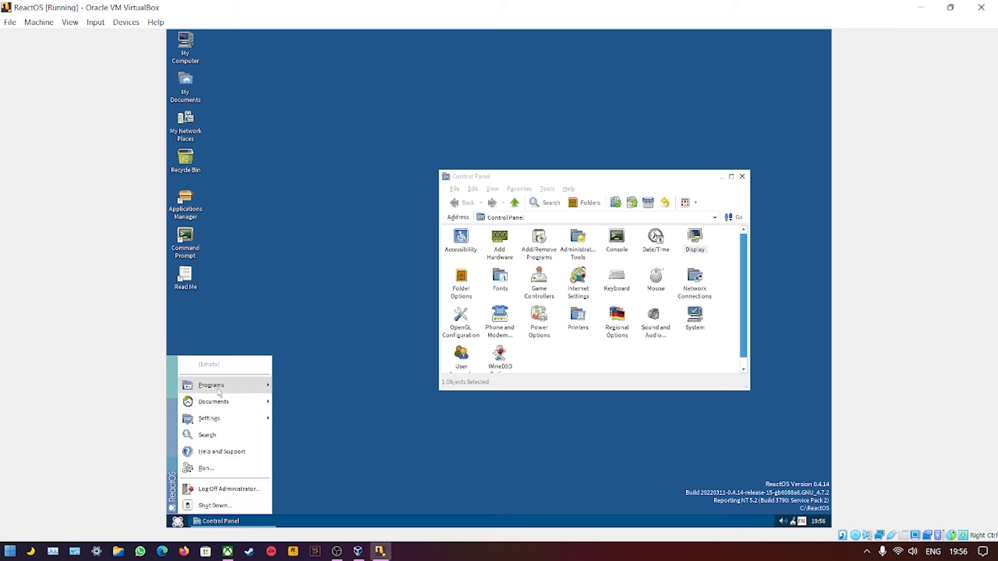
mouse_move(217, 389)
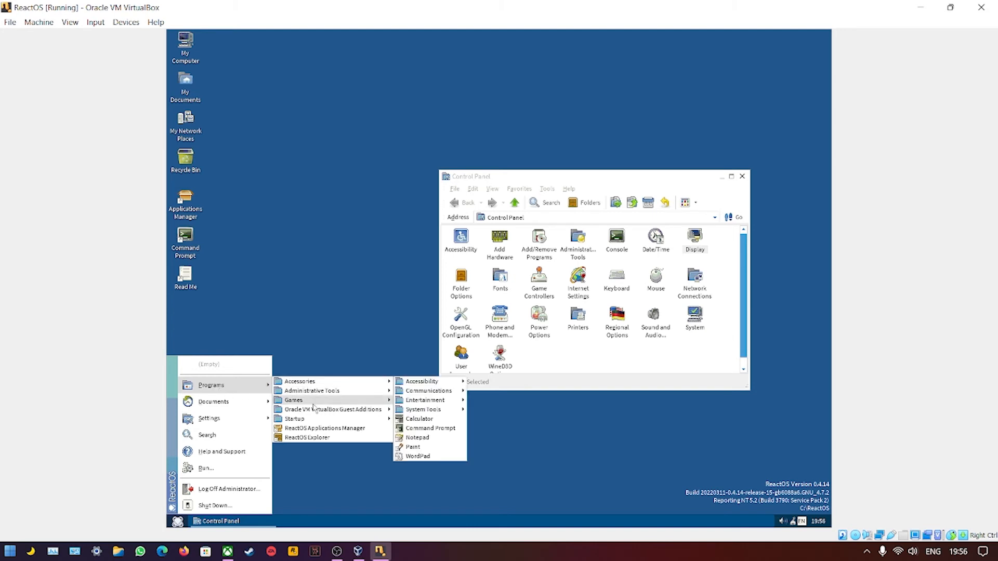
mouse_move(315, 403)
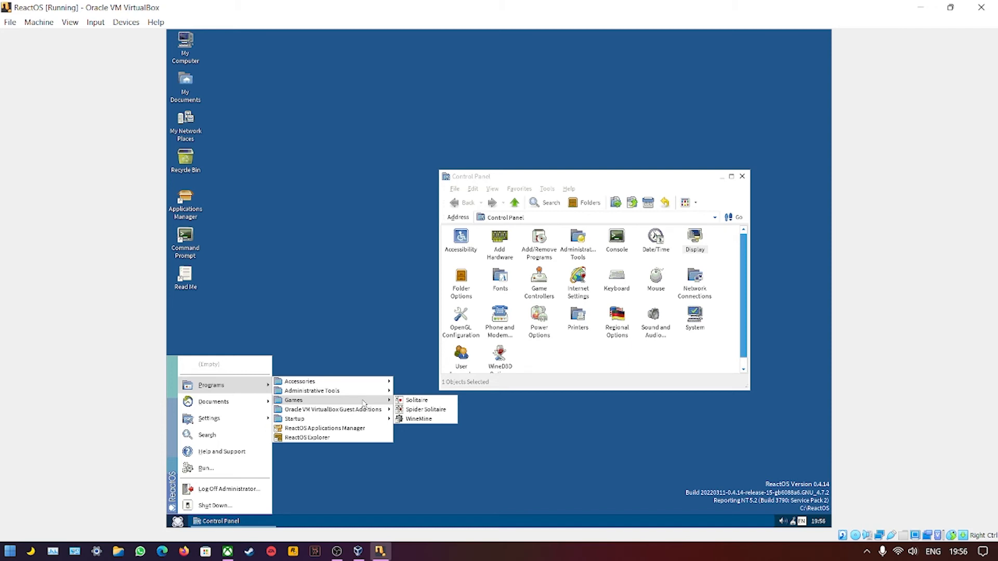
mouse_move(372, 415)
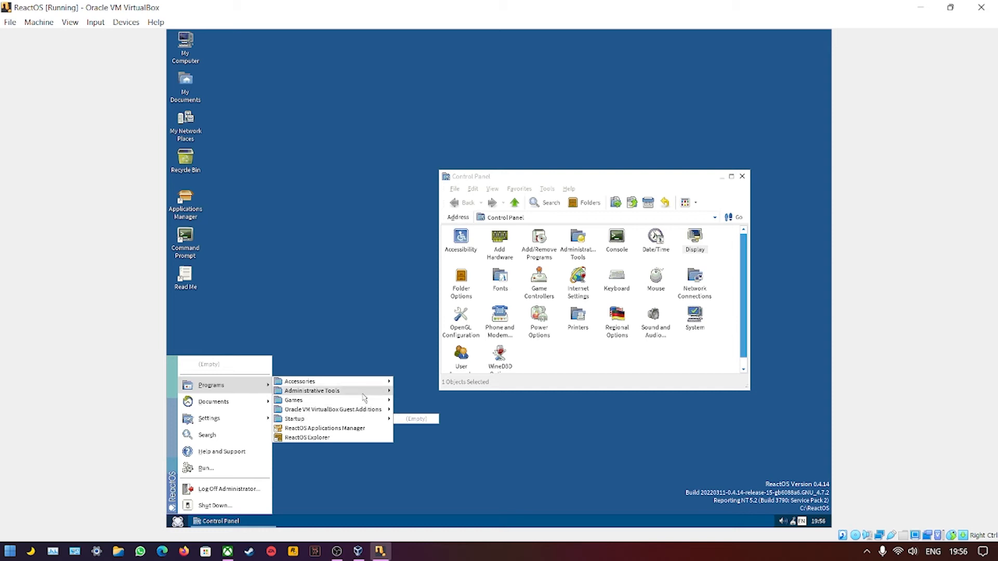
mouse_move(361, 395)
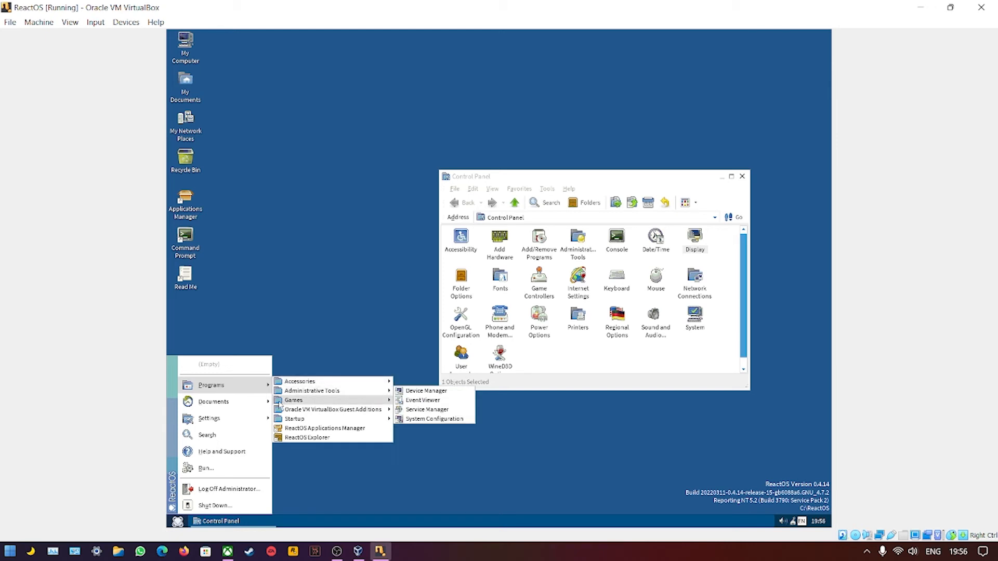
mouse_move(266, 408)
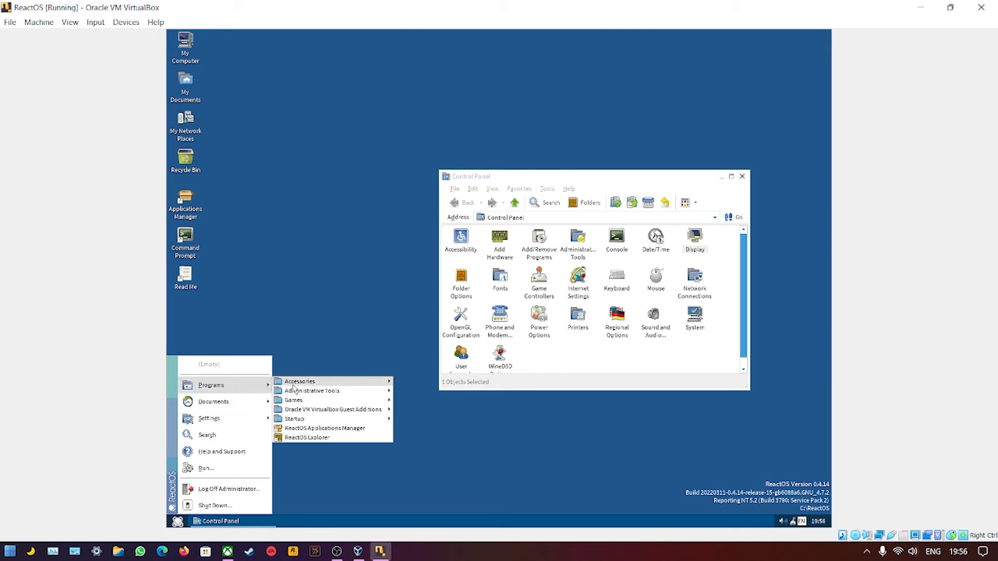
left_click(253, 295)
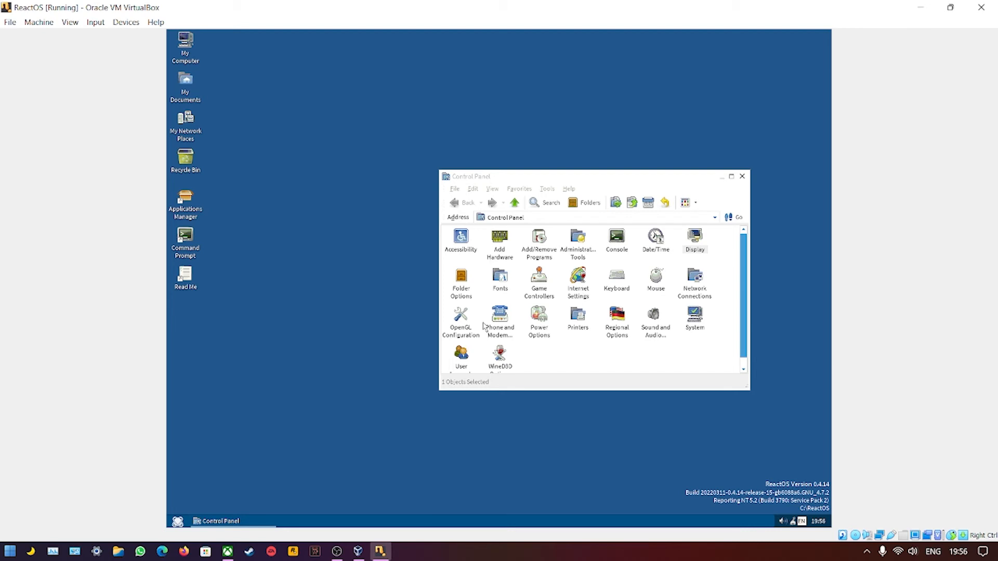
Open and cancel the Add Hardware wizard, and open Device Manager from the System hardware properties.
double_click(507, 250)
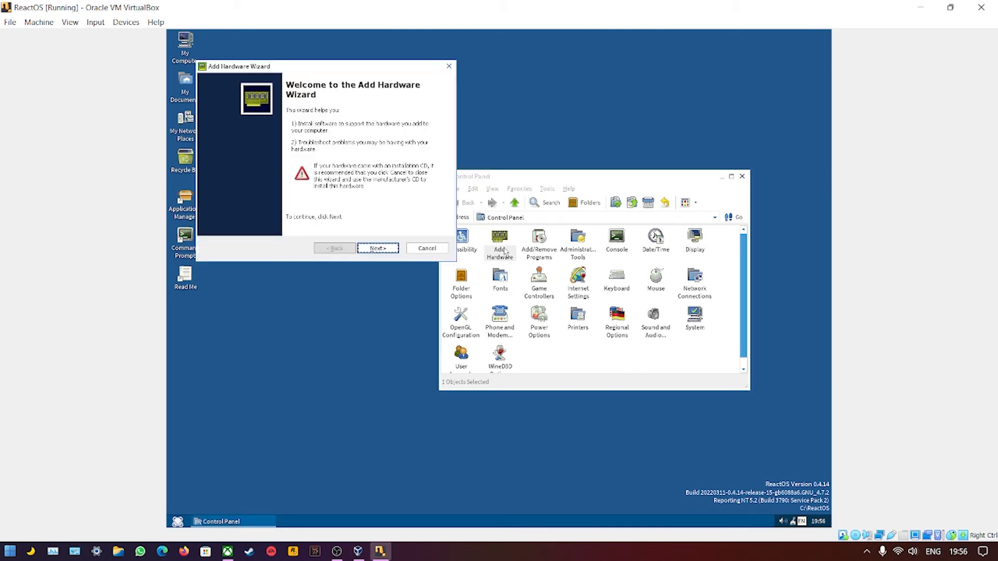
left_click(420, 249)
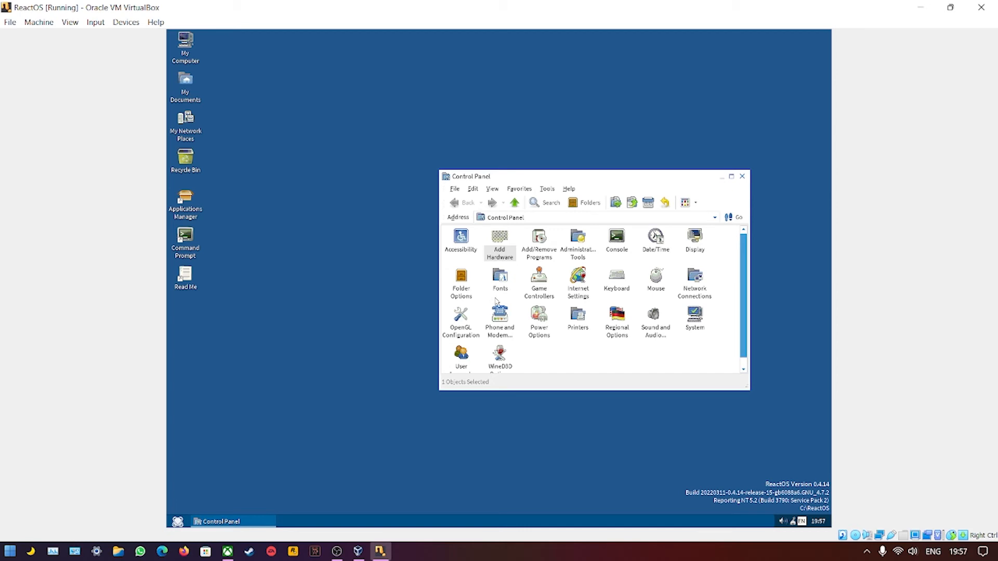
double_click(692, 328)
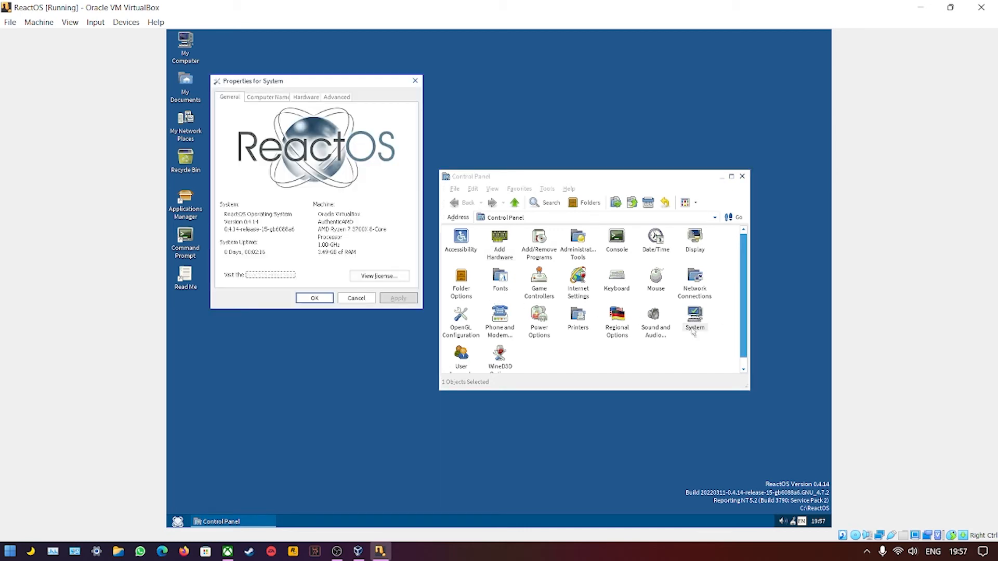
left_click(308, 99)
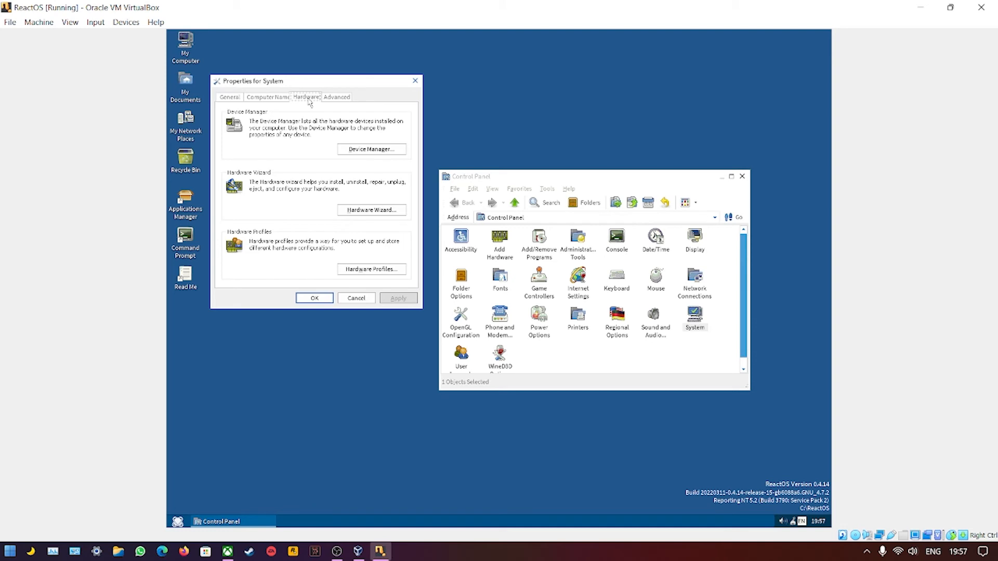
left_click(370, 151)
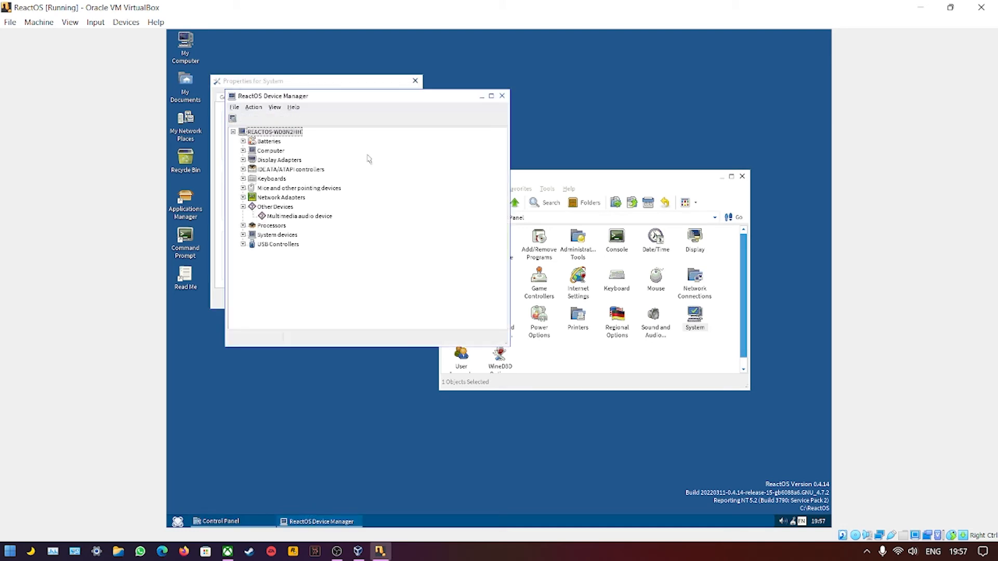
Try to reinstall the driver of the Multimedia audio device with automatic driver installation.
left_click(260, 208)
left_click(276, 218)
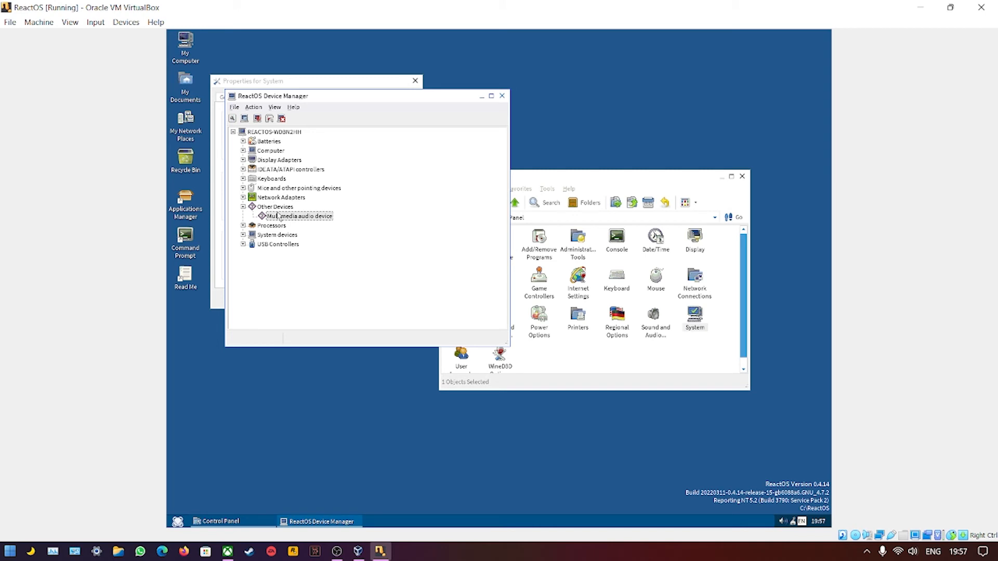
double_click(279, 216)
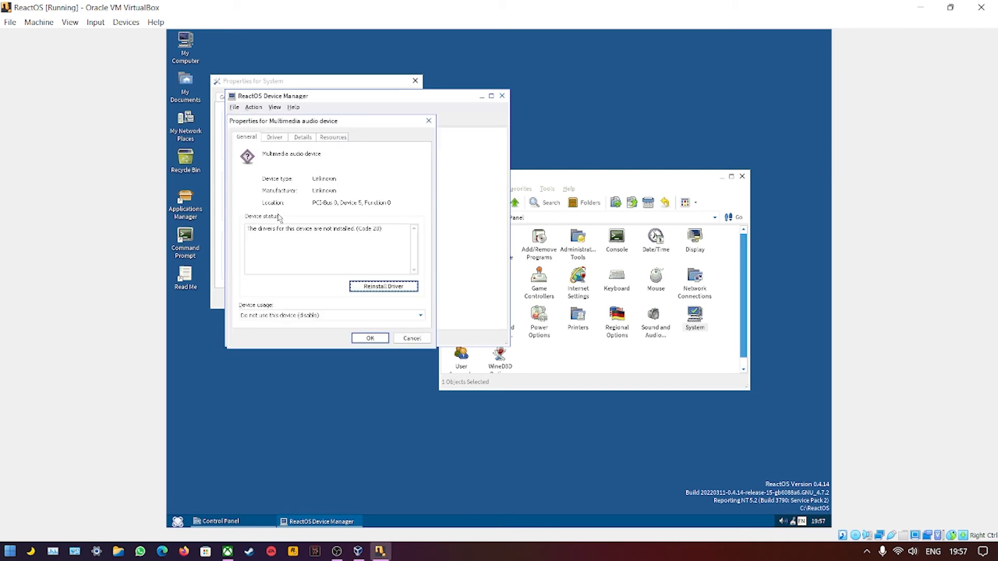
left_click(361, 290)
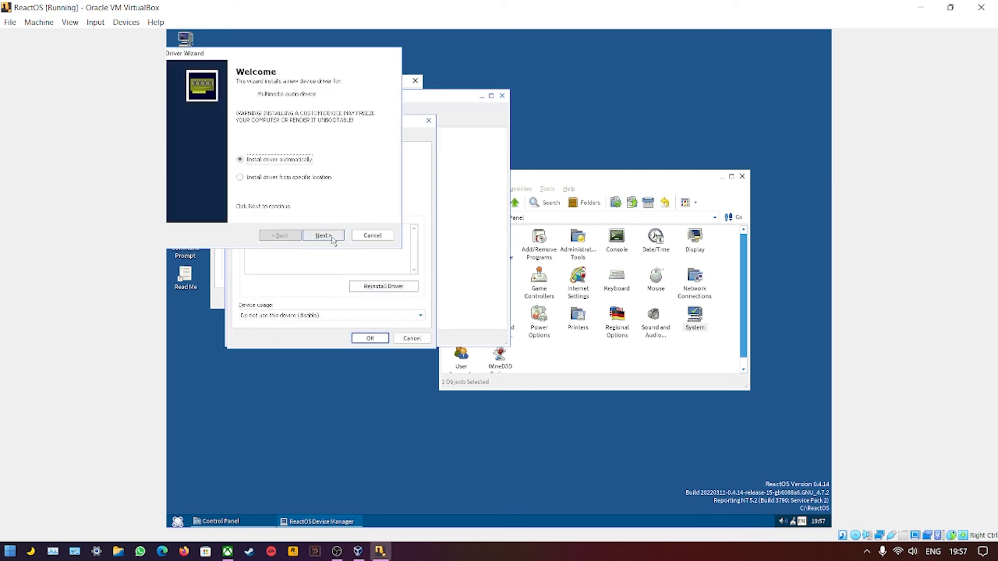
left_click(323, 235)
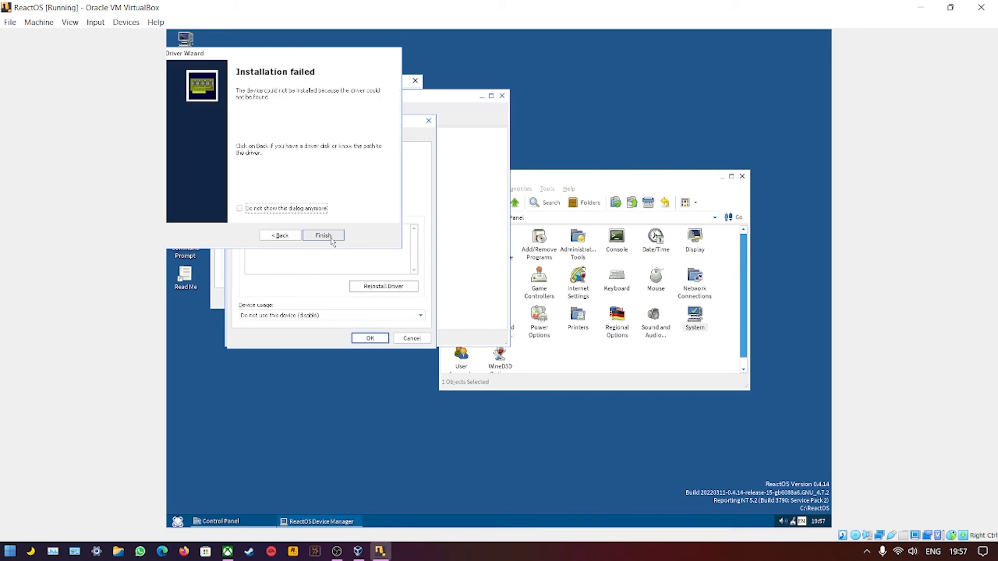
left_click(323, 236)
Try reinstalling the audio driver from a specific location with removable media and a custom path included, and cancel the wizard.
left_click(383, 286)
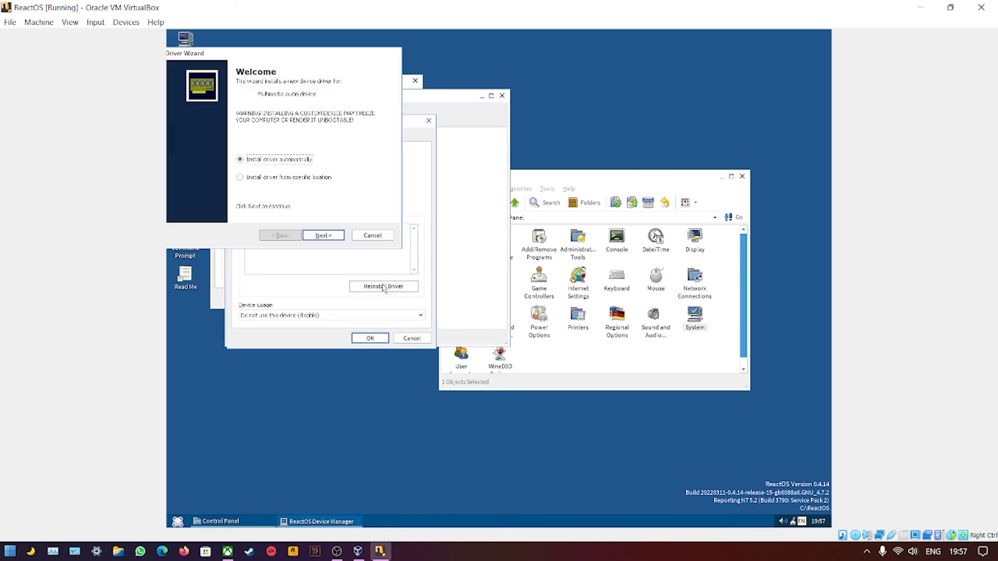
left_click(265, 178)
left_click(321, 236)
left_click(201, 130)
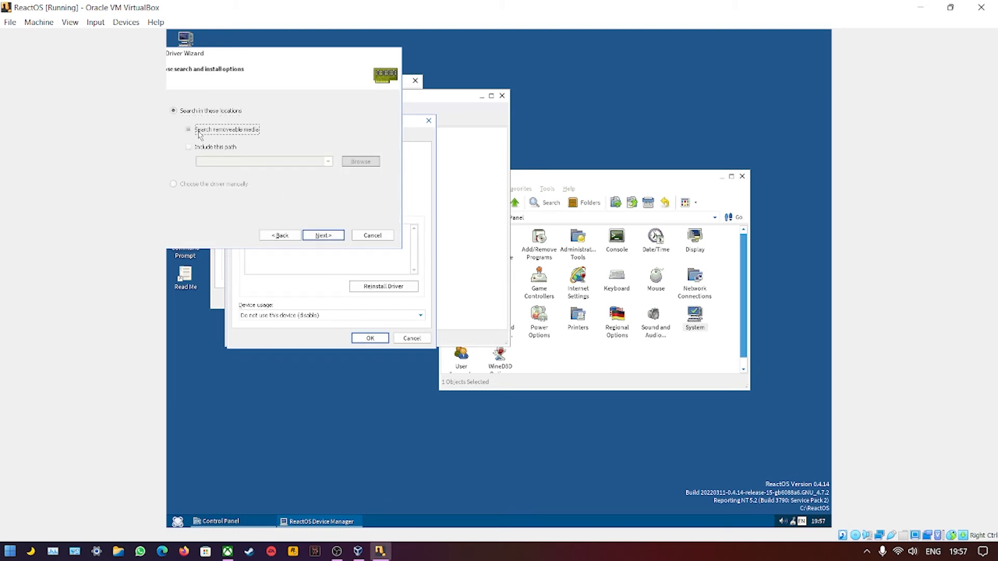
left_click(197, 150)
left_click(197, 149)
left_click(203, 153)
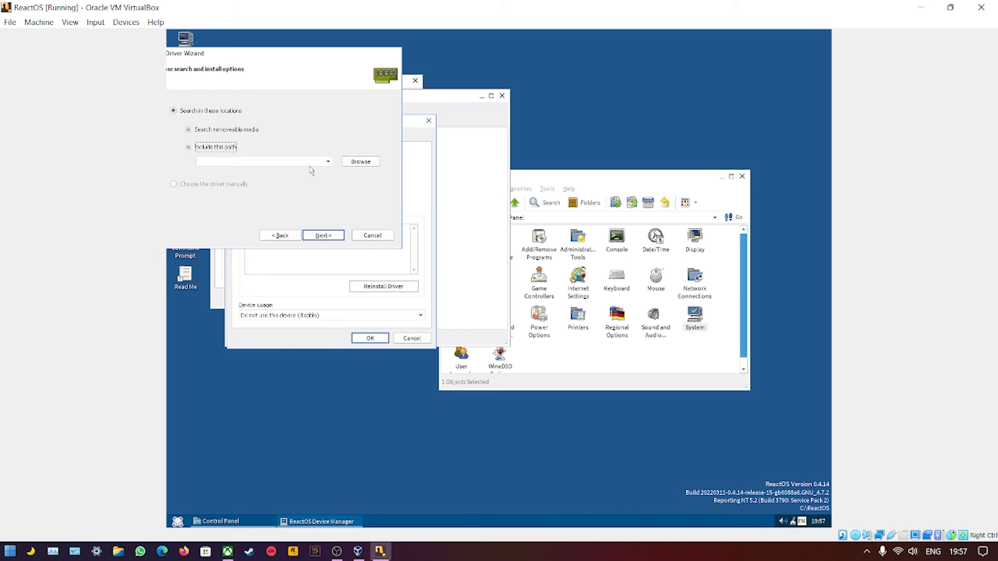
left_click(328, 161)
left_click(294, 237)
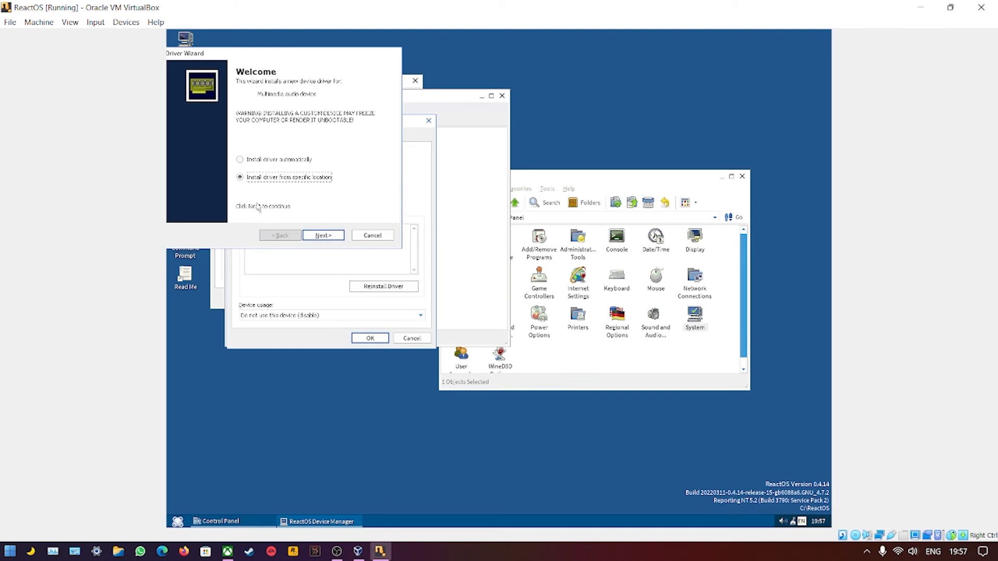
left_click(379, 238)
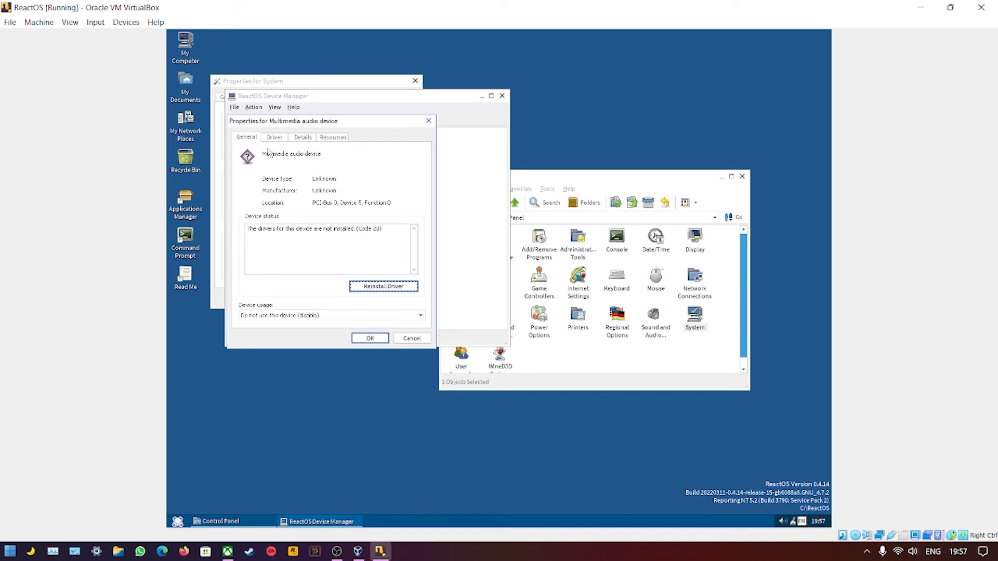
Check the driver information and details of the Multimedia audio device and close its properties.
left_click(269, 141)
left_click(301, 139)
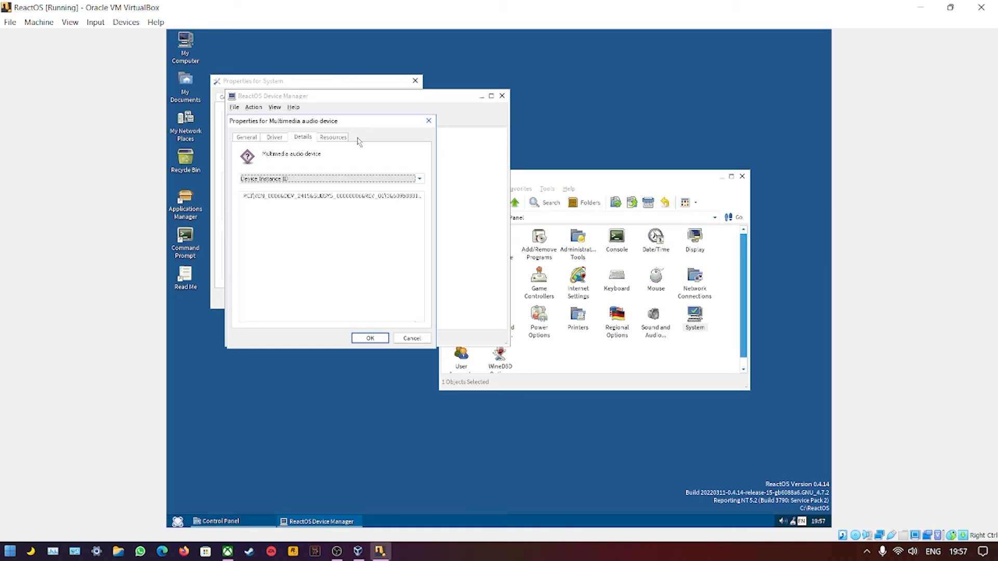
left_click(428, 120)
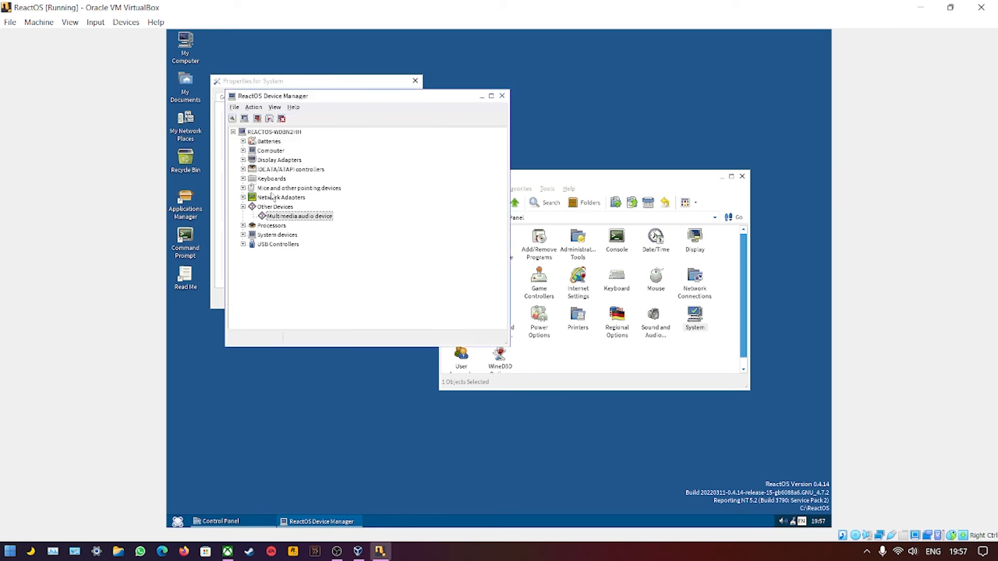
Expand the display adapters, mice, processors, system devices and USB controllers in Device Manager to examine the detected hardware.
left_click(242, 160)
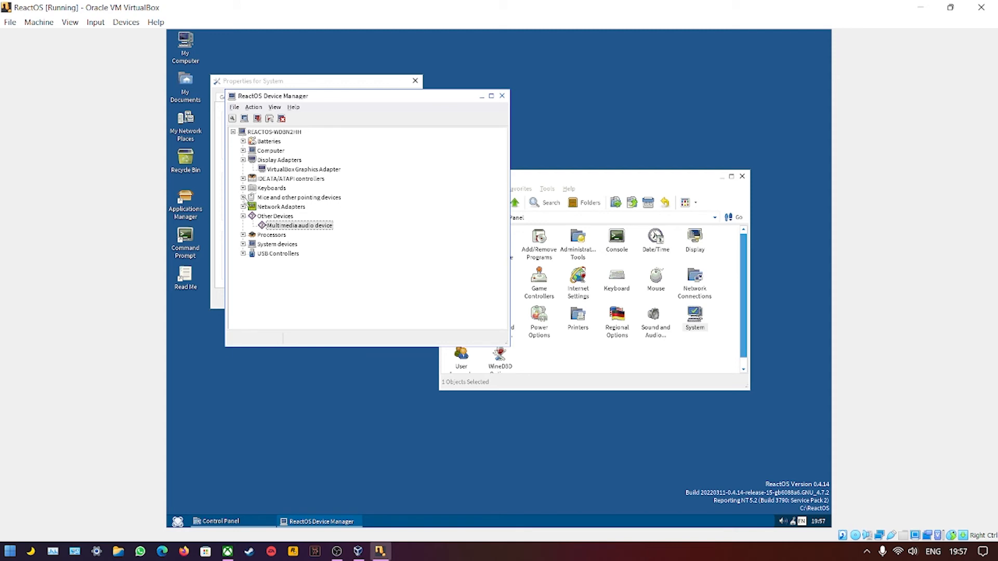
left_click(243, 197)
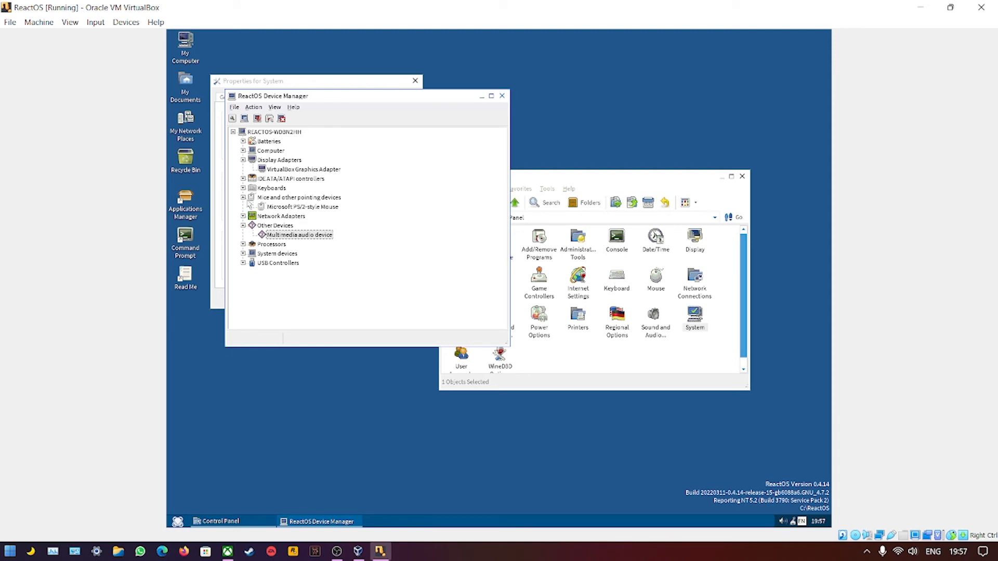
left_click(243, 245)
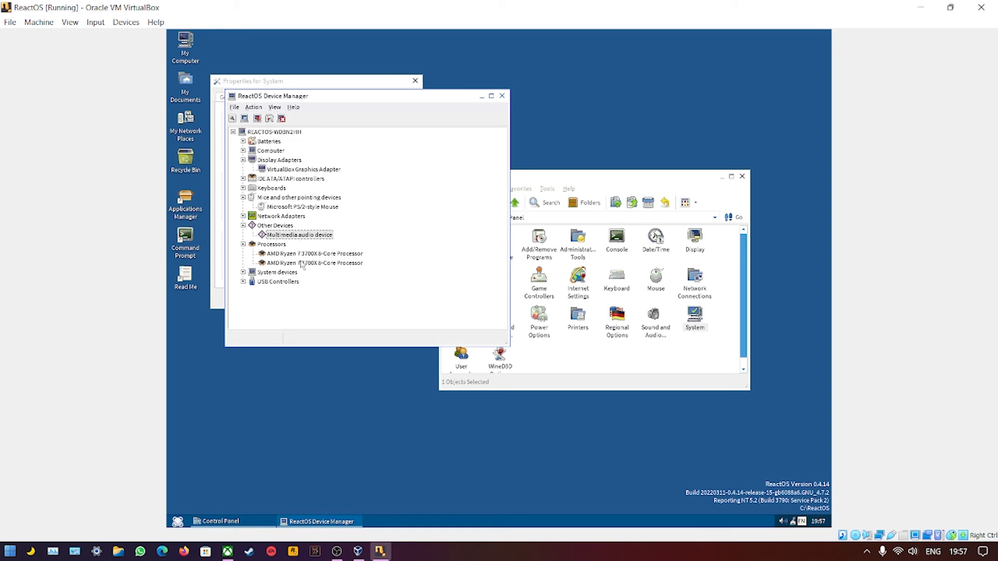
left_click(242, 273)
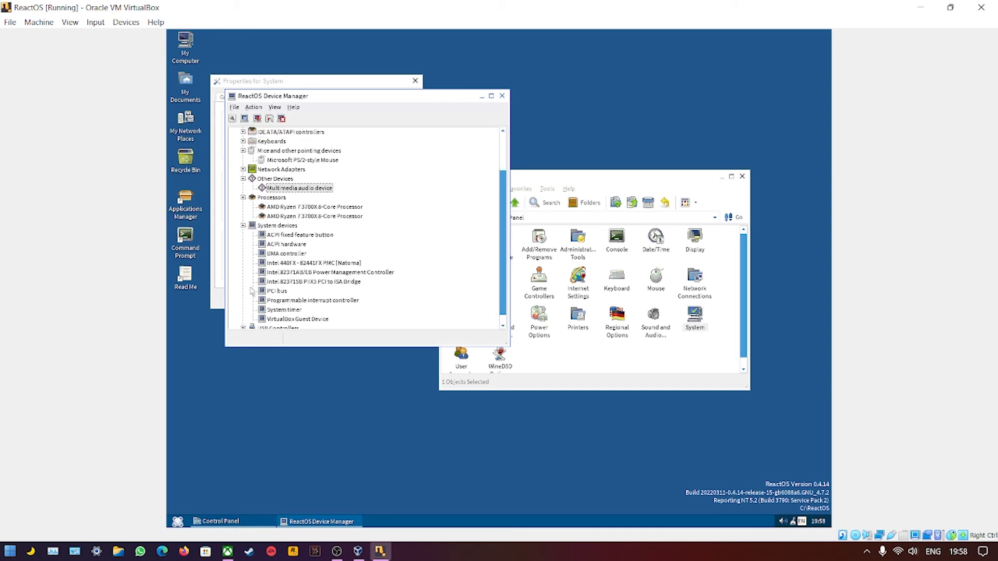
left_click(243, 328)
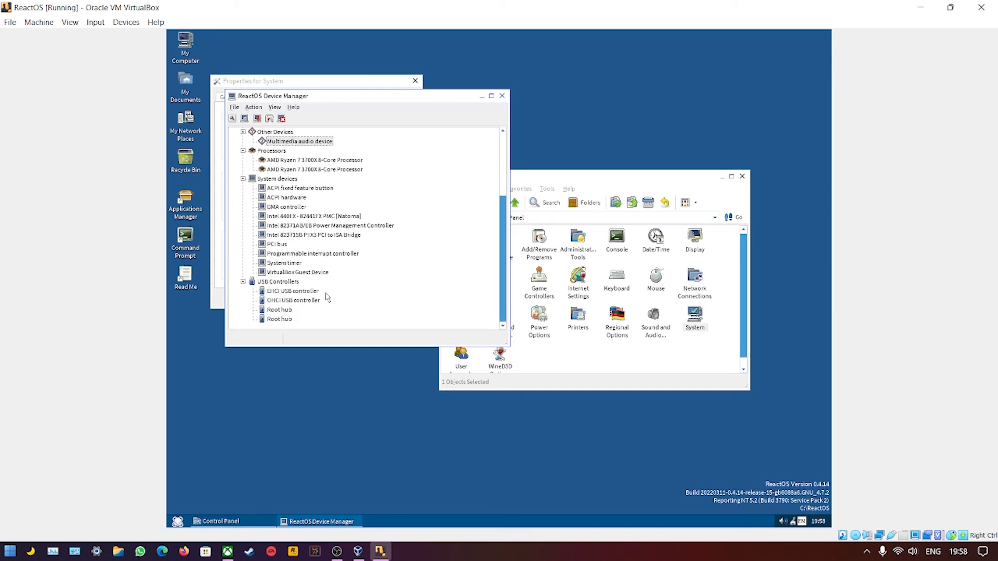
Bring the Control Panel window forward and minimize it.
left_click(563, 192)
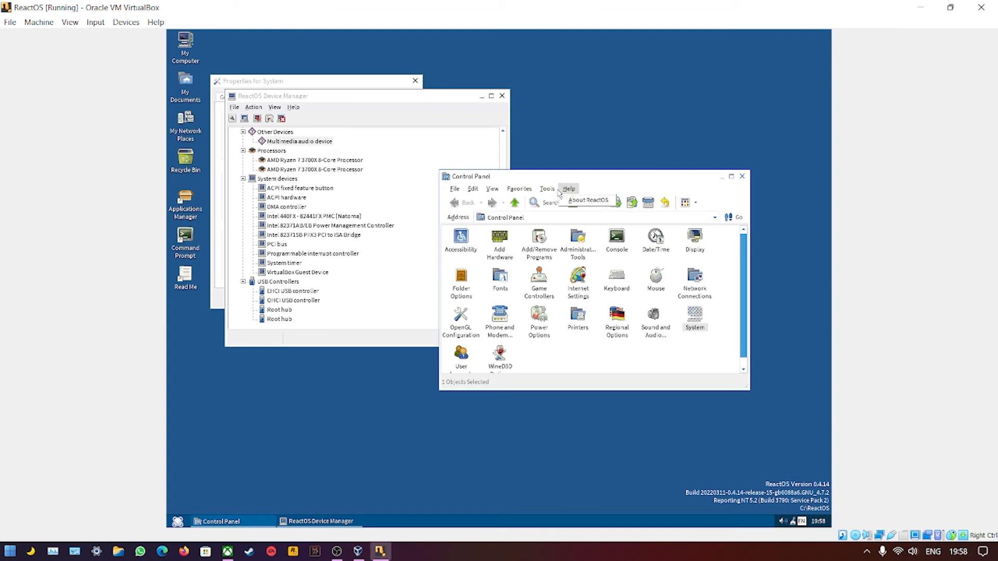
left_click(476, 192)
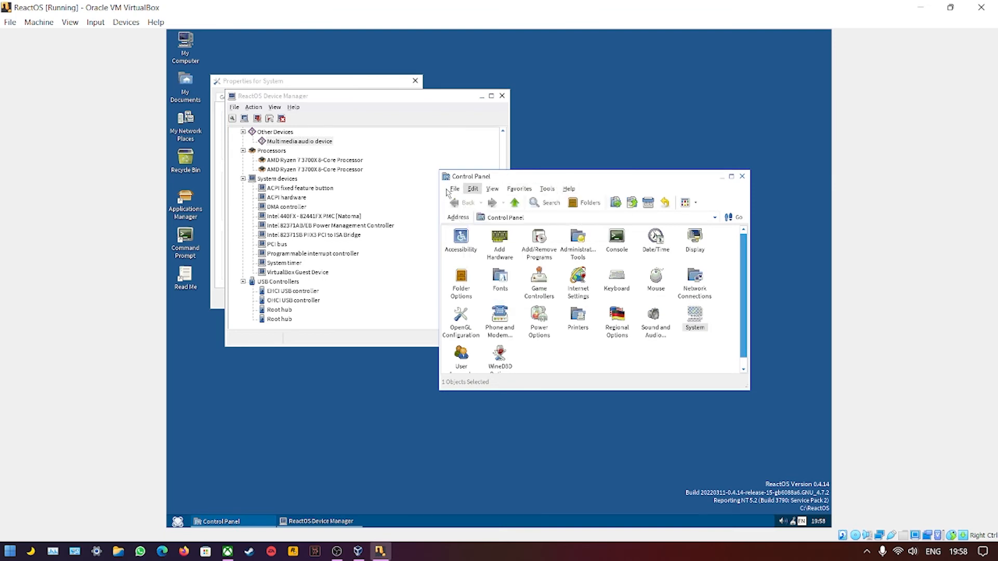
left_click(722, 177)
Open the VBox_GAs_6.1.32 (D:) disc from My Computer and select VBoxWindowsAdditions.exe, followed by VBoxWindowsAdditions-x86.exe.
double_click(183, 47)
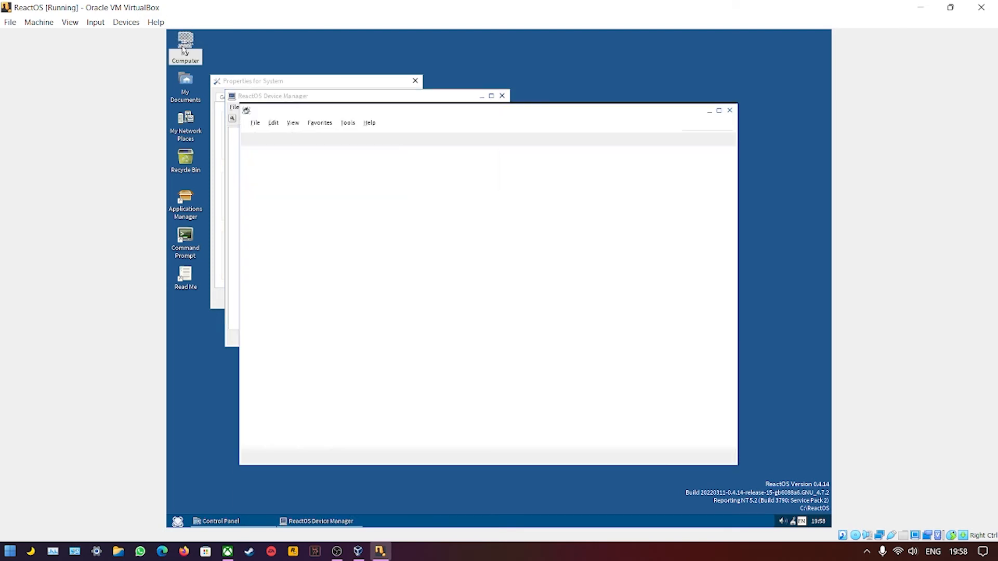
double_click(294, 182)
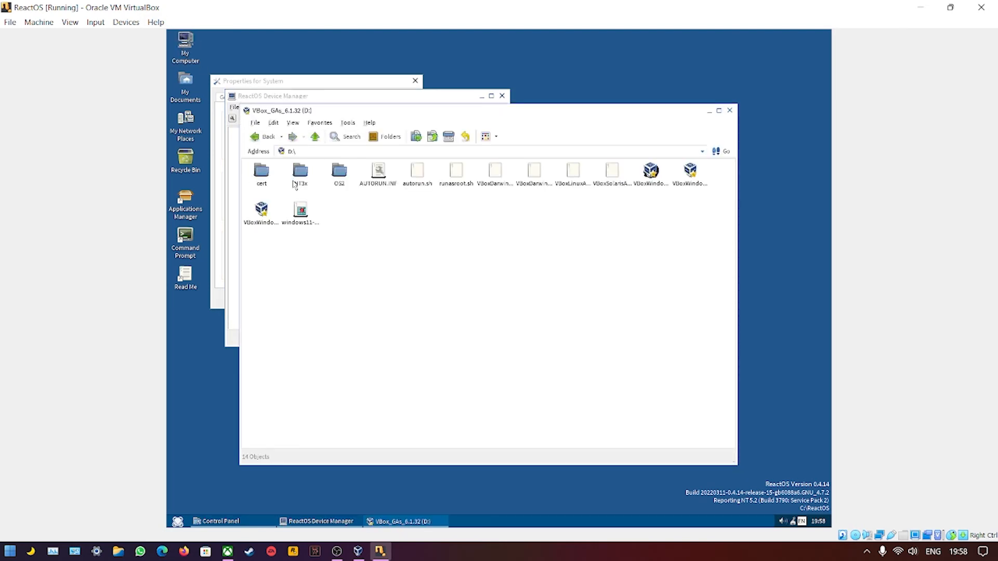
left_click(258, 213)
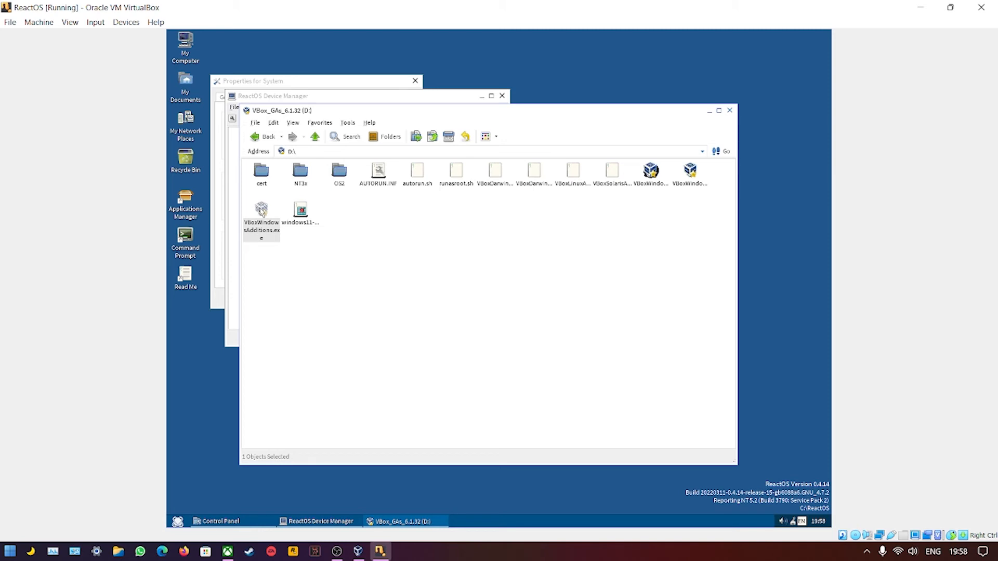
left_click_drag(262, 211, 692, 176)
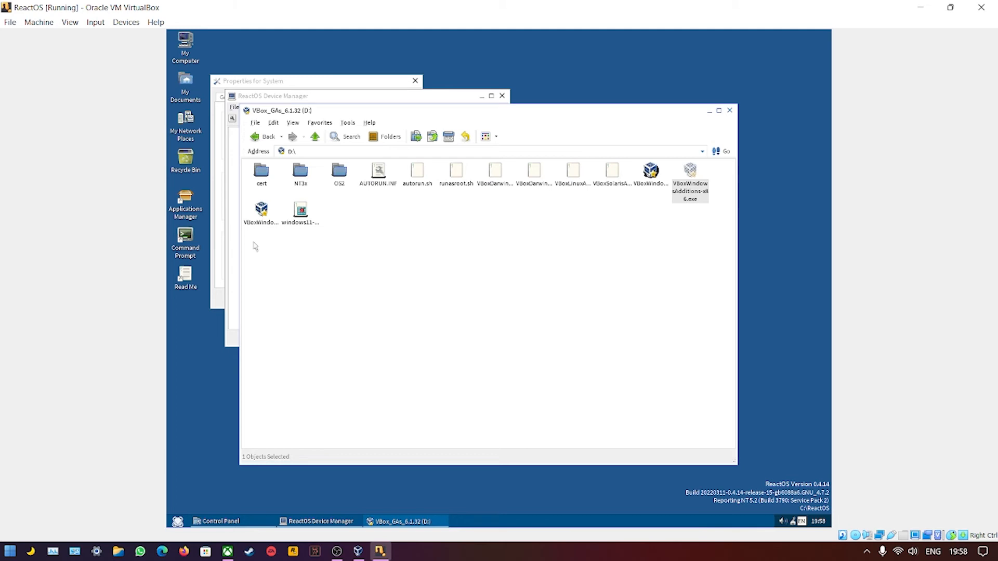
Open the VirtualBox Guest Additions 6.1.32 setup, check its component options and quit without installing.
left_click(254, 220)
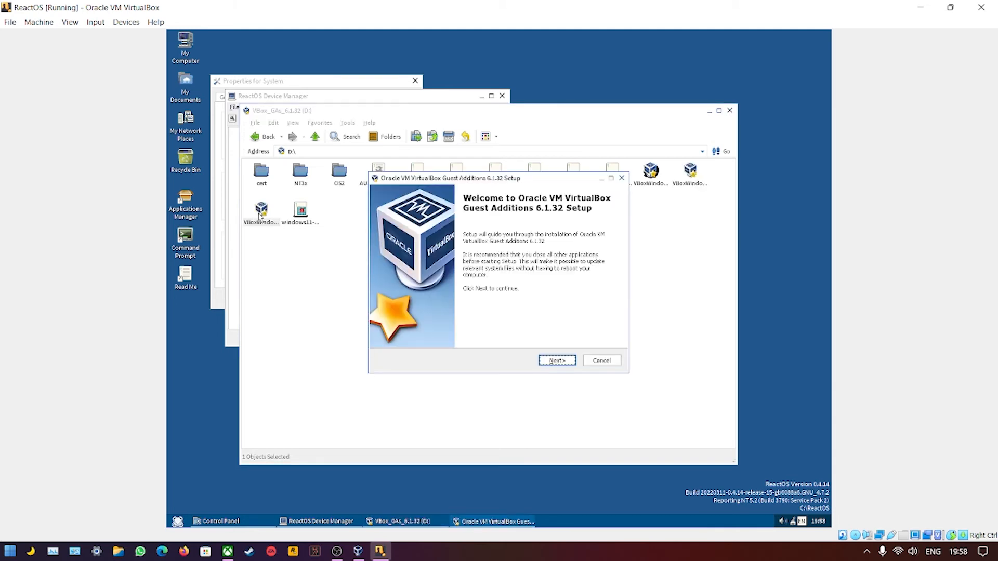
left_click(553, 359)
left_click(554, 361)
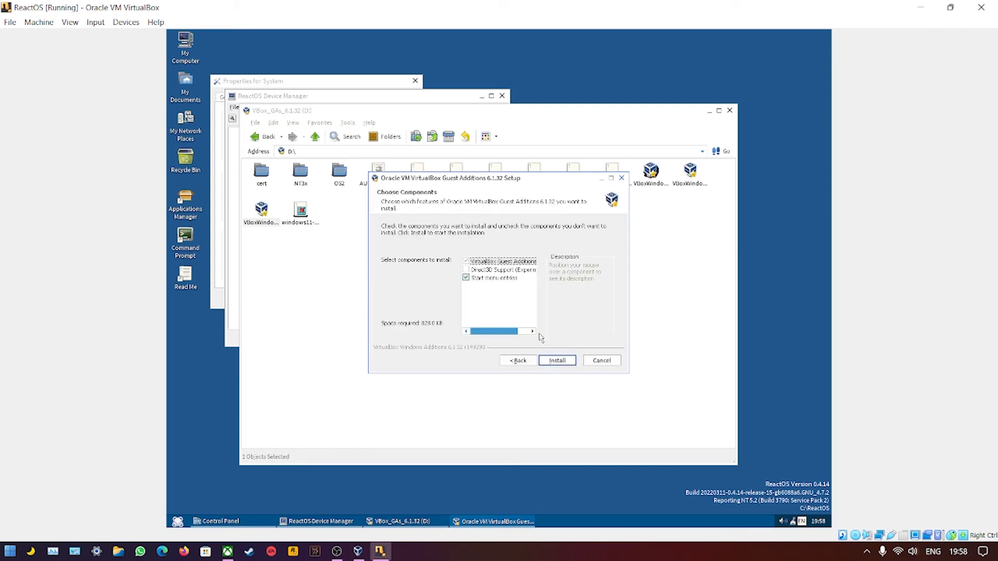
left_click(466, 278)
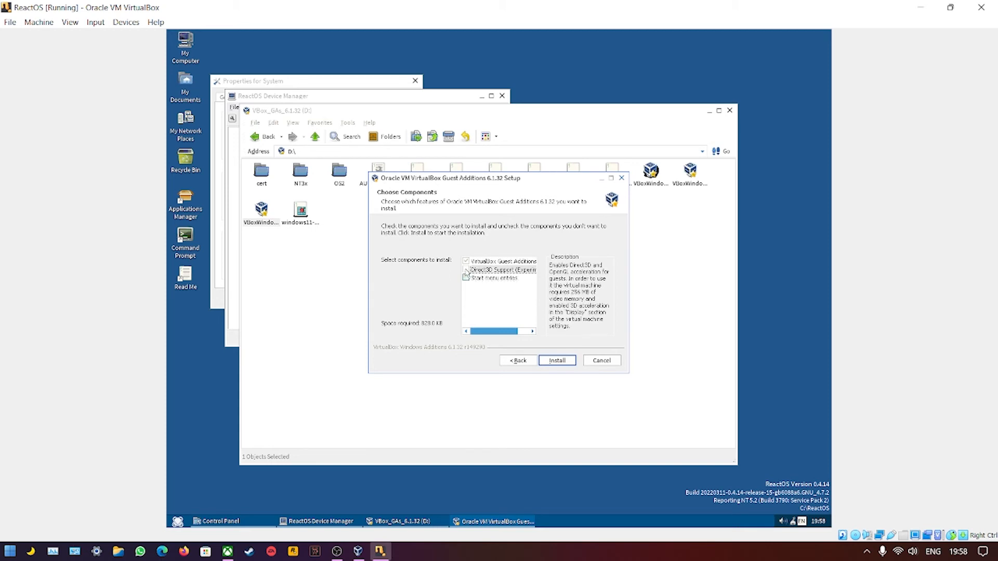
left_click(466, 278)
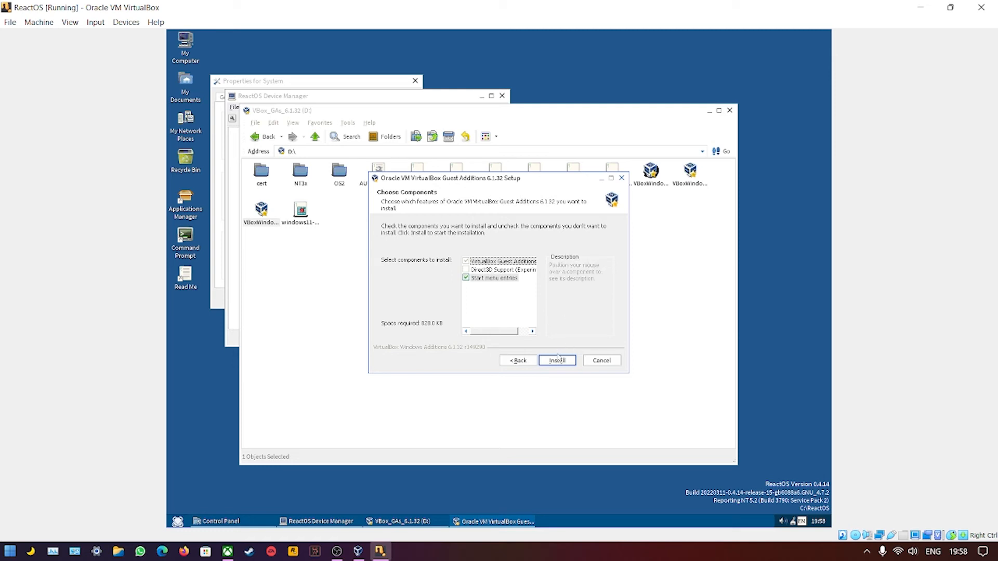
left_click(521, 363)
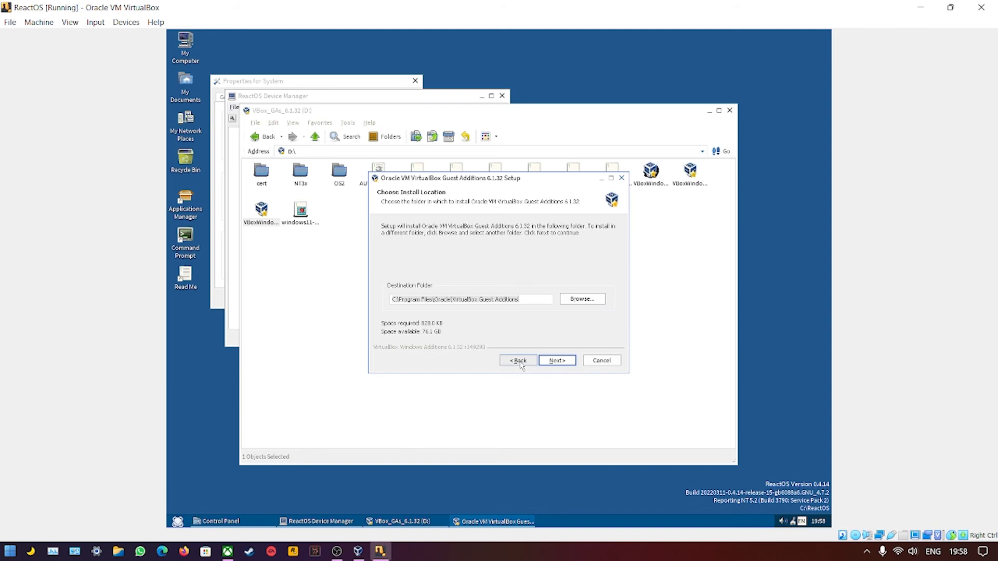
left_click(519, 361)
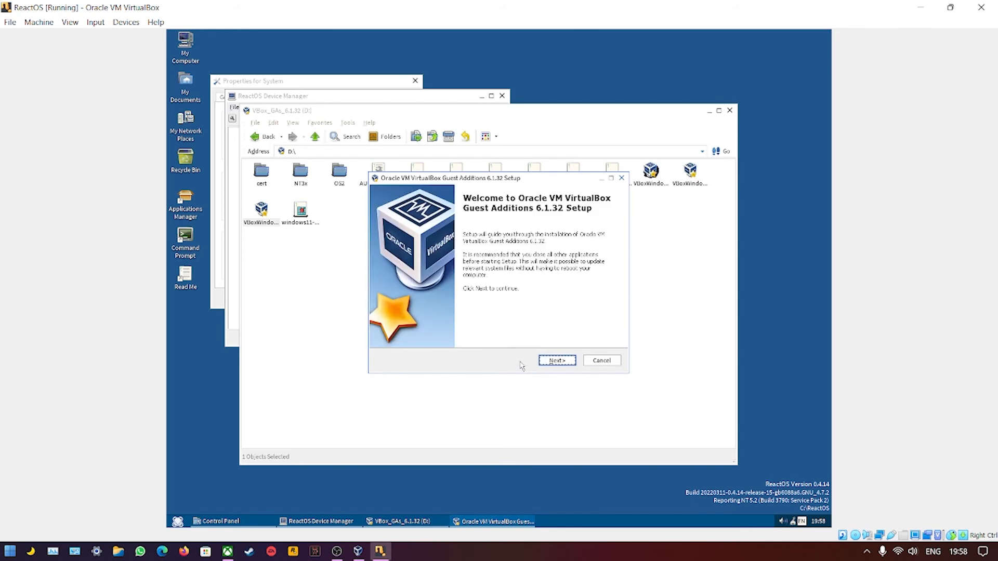
left_click(590, 363)
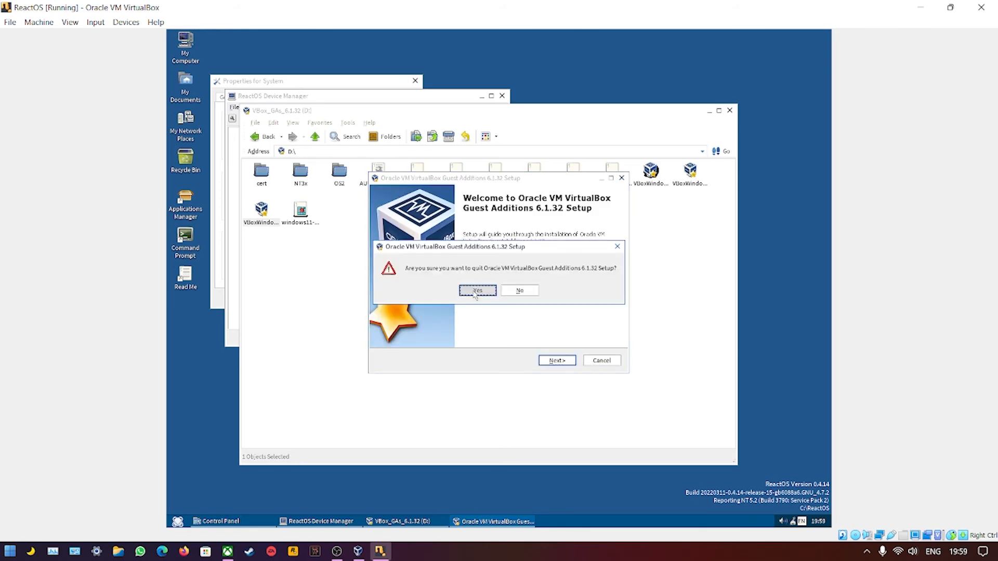
left_click(474, 292)
Browse the contents of the NT3x and cert folders on the Guest Additions disc.
left_click(302, 174)
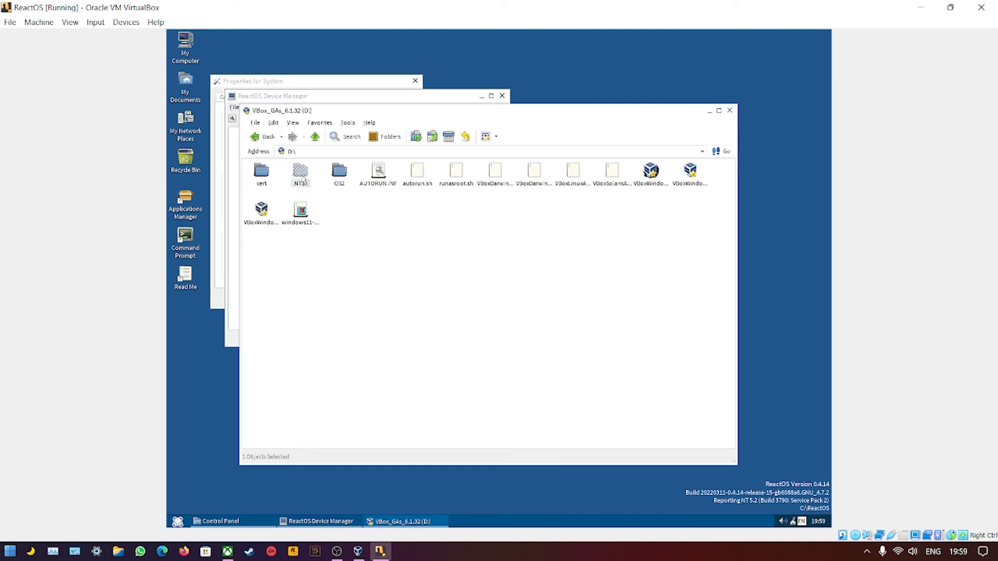
double_click(300, 180)
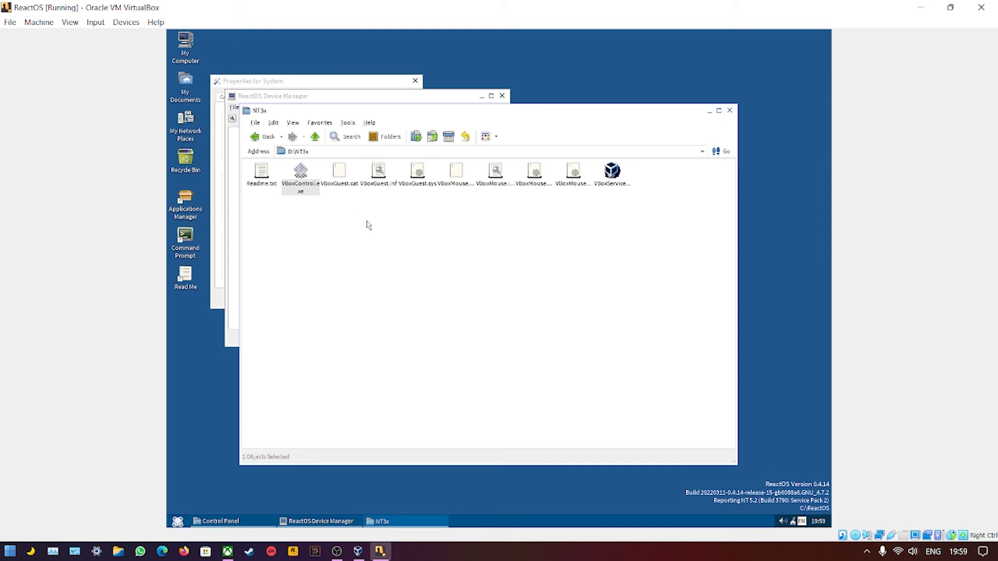
left_click(266, 137)
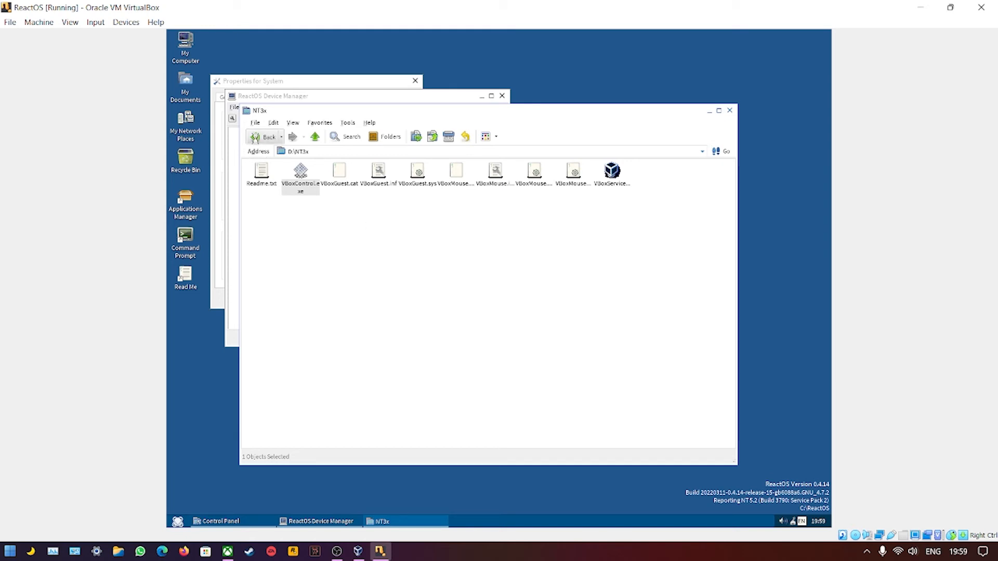
double_click(263, 176)
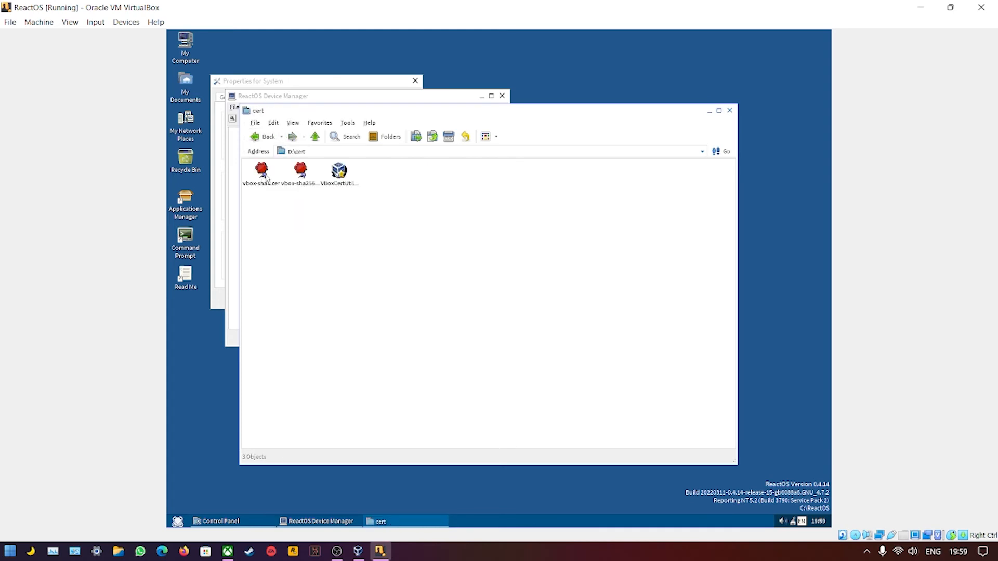
left_click(290, 180)
left_click(276, 179)
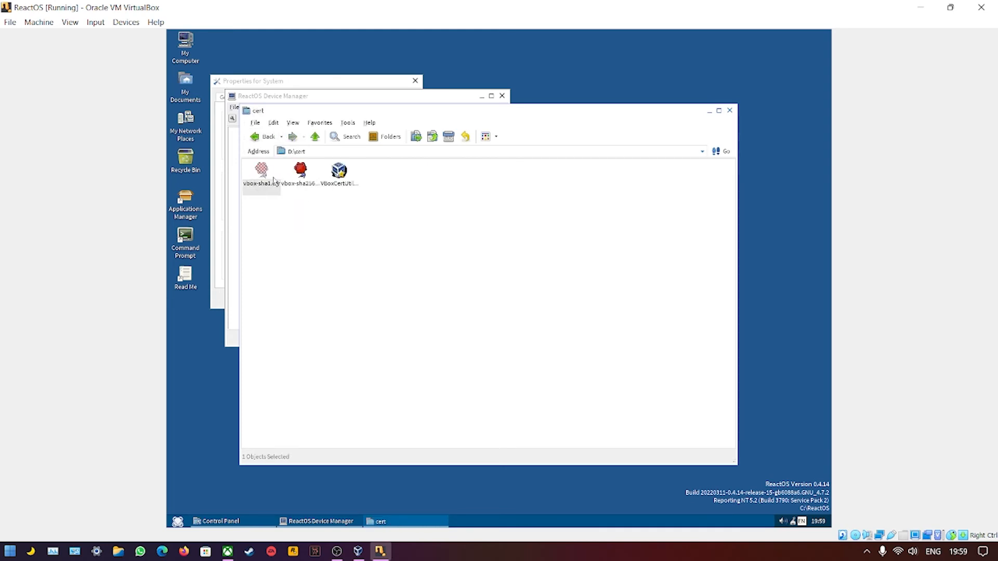
left_click(330, 179)
left_click(258, 137)
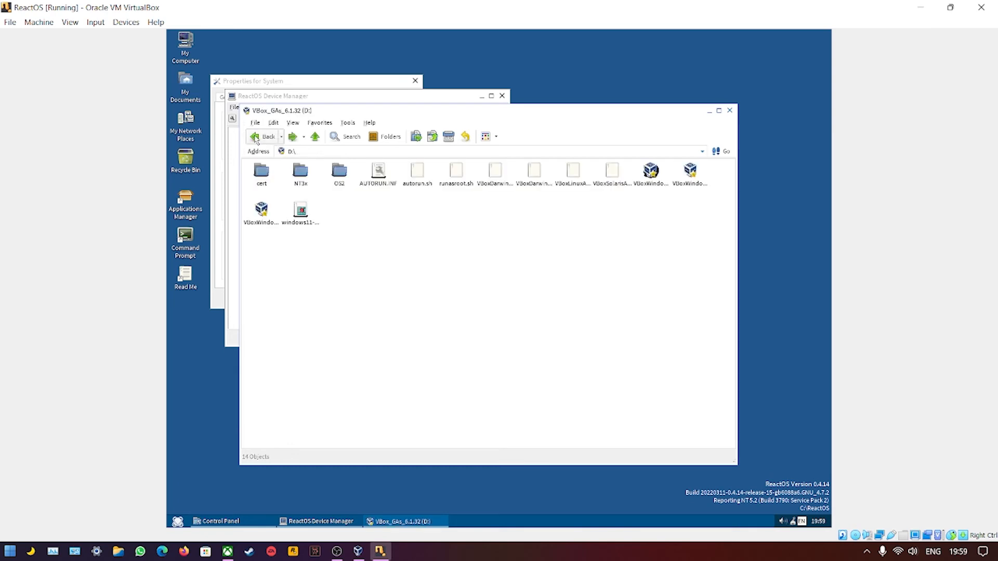
Look through the files on the Guest Additions disc and in its OS2 folder, and return to the disc root.
left_click(429, 185)
left_click(456, 182)
left_click(392, 178)
left_click(339, 177)
double_click(339, 176)
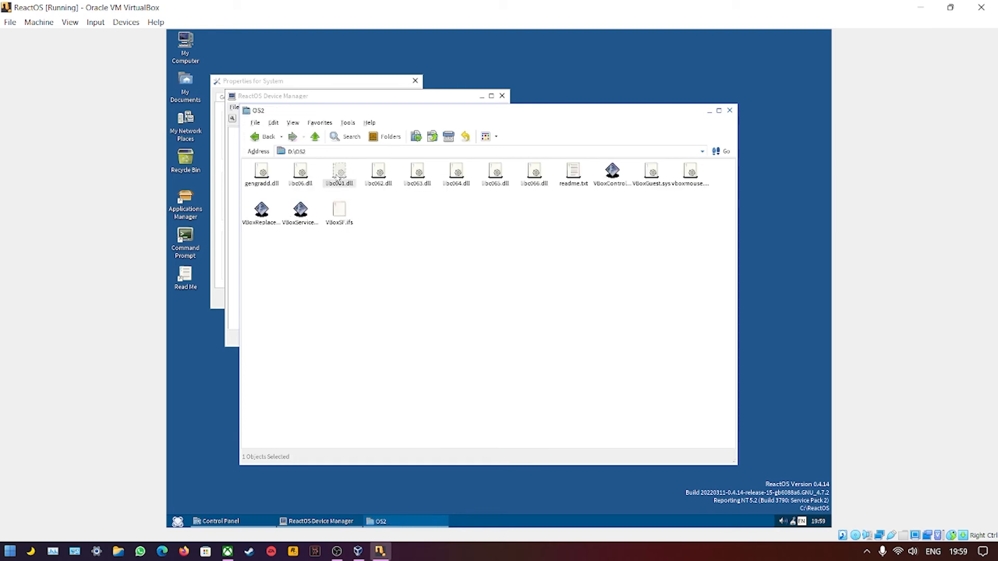
left_click(301, 211)
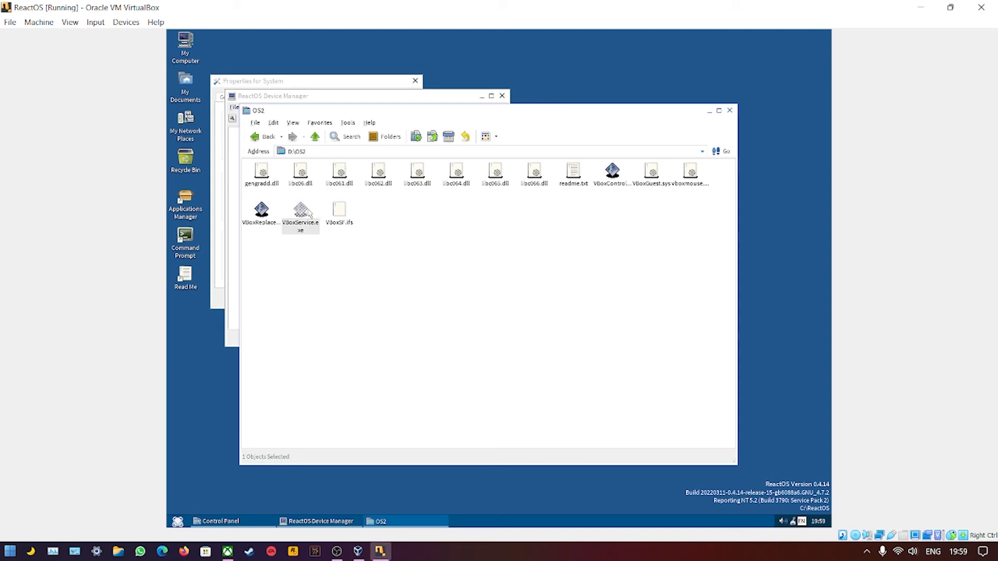
left_click(568, 181)
left_click(657, 185)
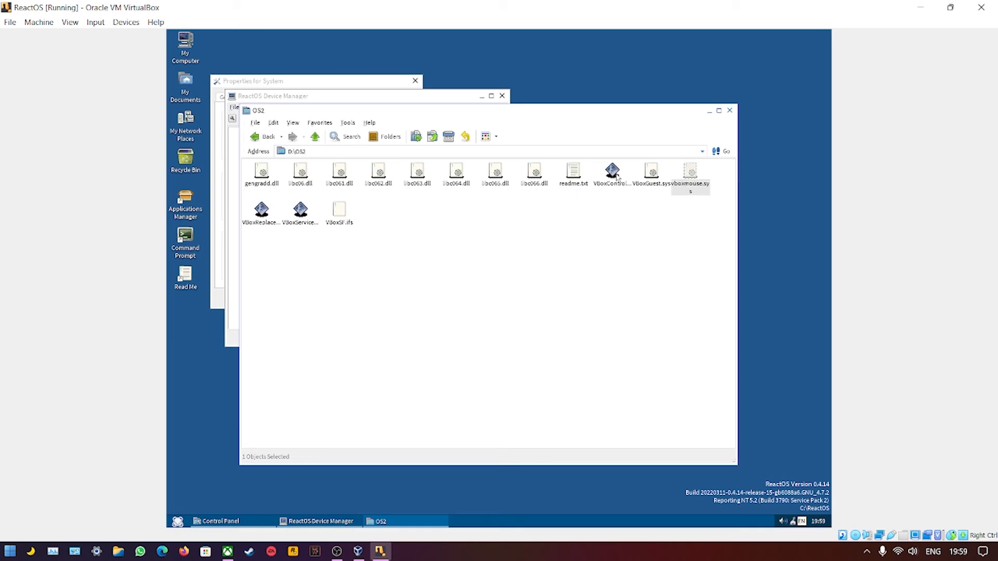
left_click(570, 182)
left_click(530, 183)
left_click(497, 183)
left_click(448, 183)
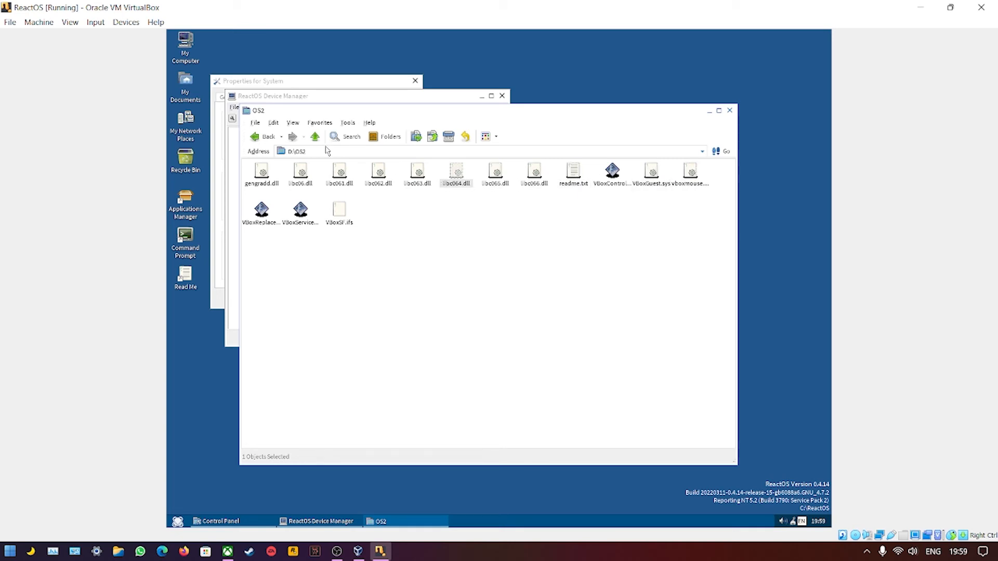
left_click(263, 137)
View the System Registry and NT Object Namespace from My Computer, and try to open the sound volume control.
left_click(262, 138)
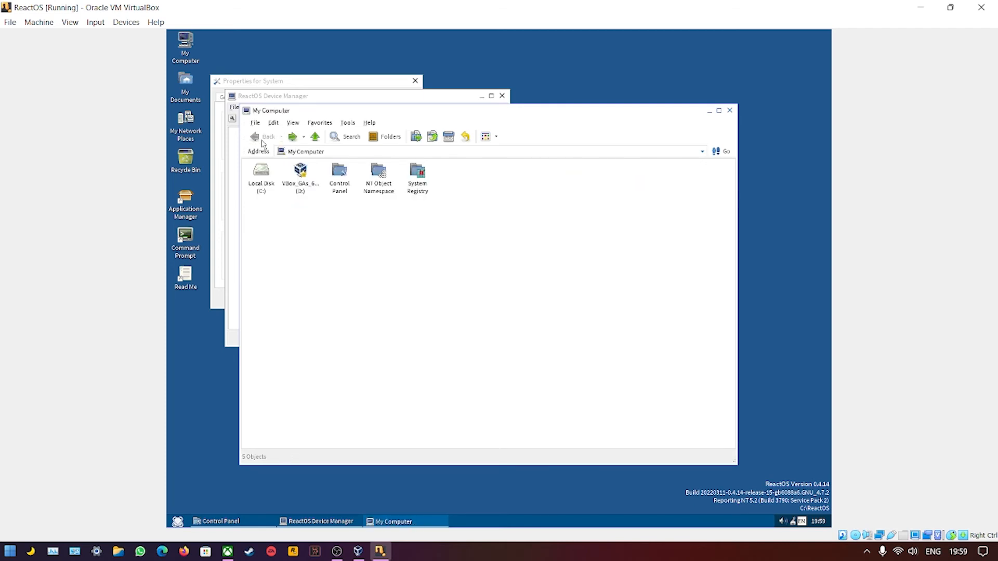
left_click(419, 188)
double_click(419, 188)
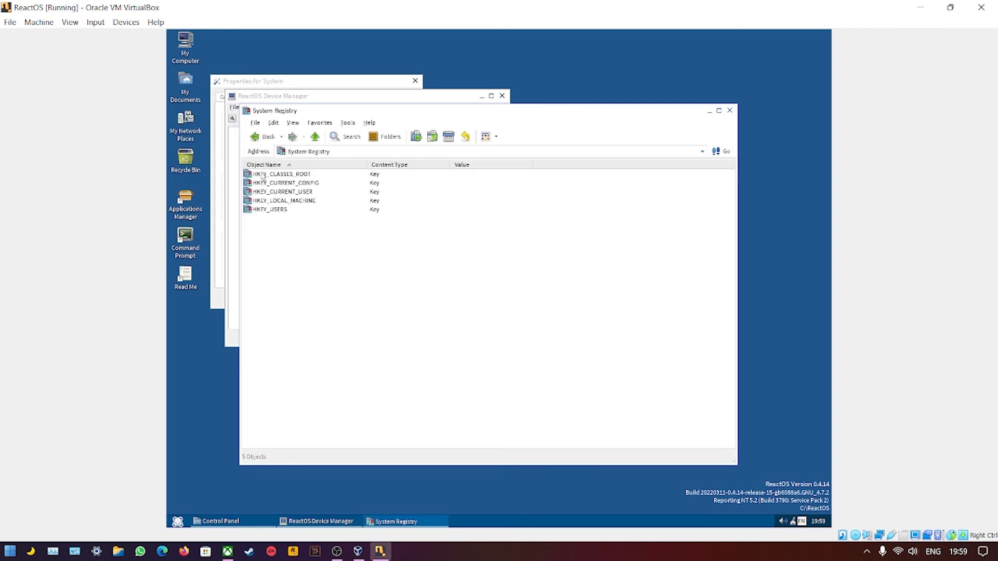
left_click(264, 136)
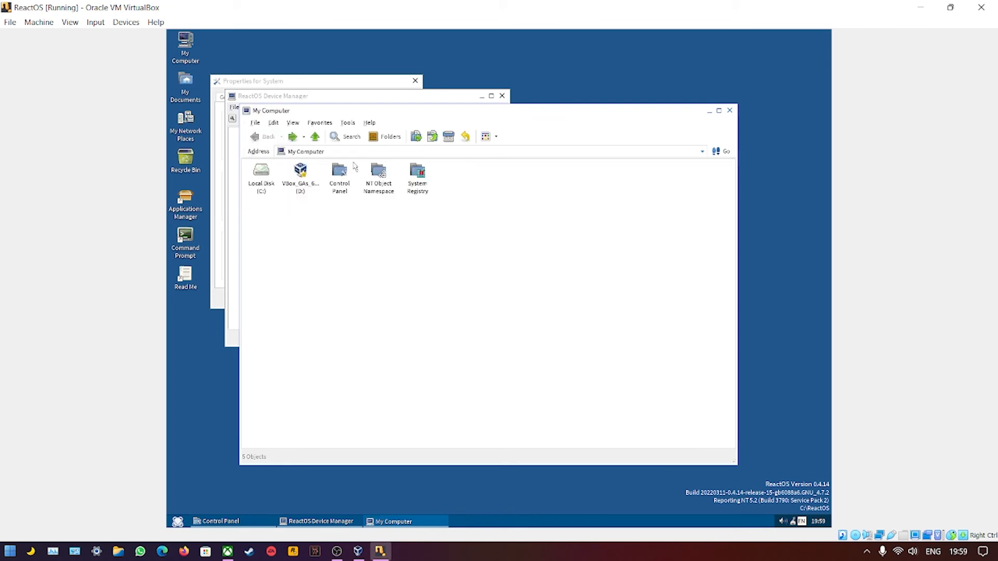
double_click(388, 177)
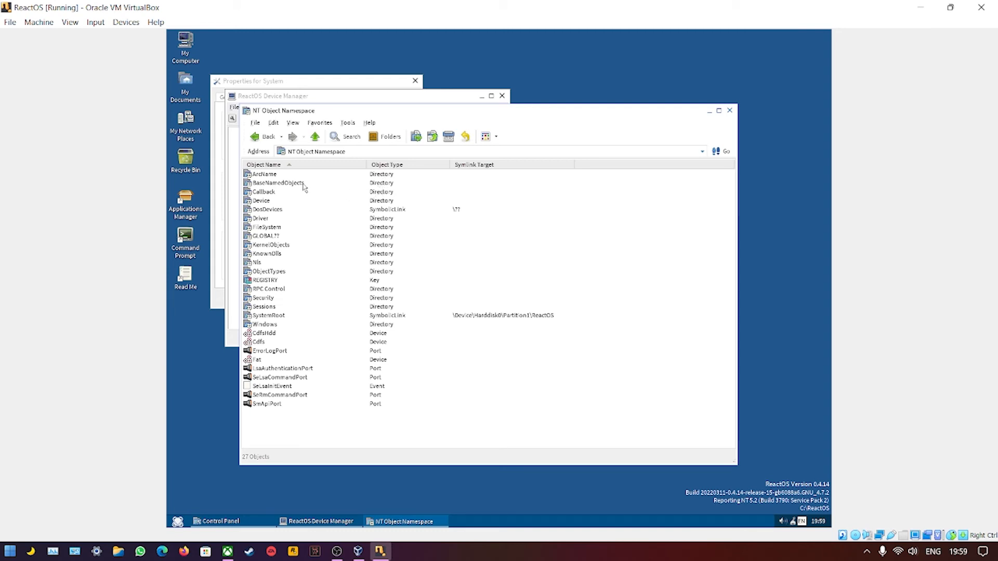
left_click(779, 520)
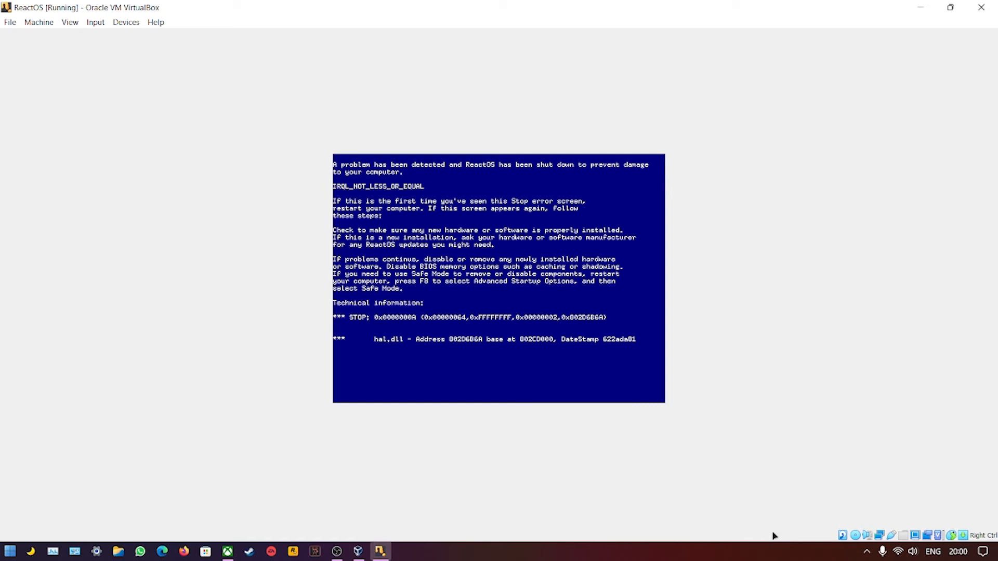
Reset the ReactOS virtual machine and power it off at its boot menu.
left_click(18, 21)
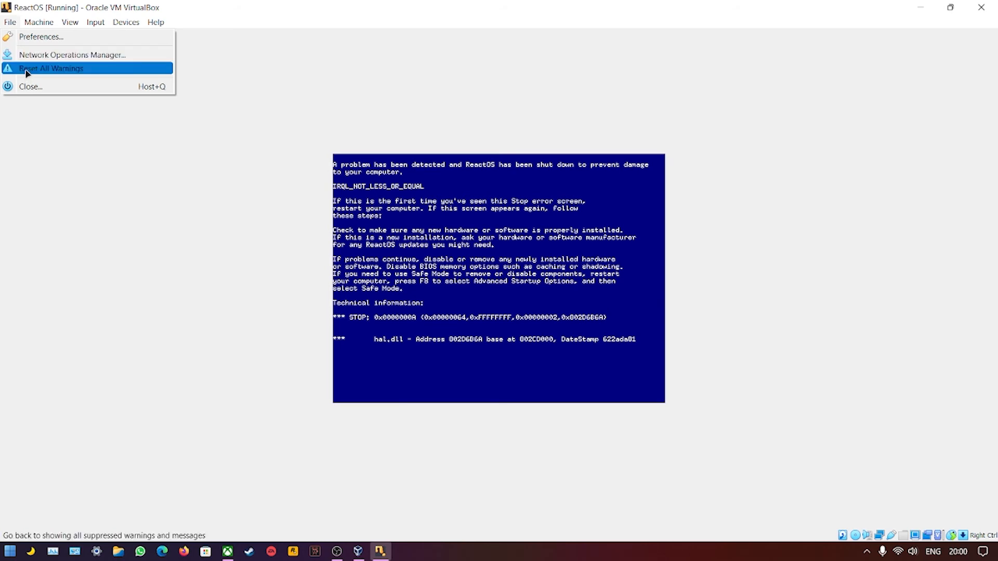
left_click(42, 23)
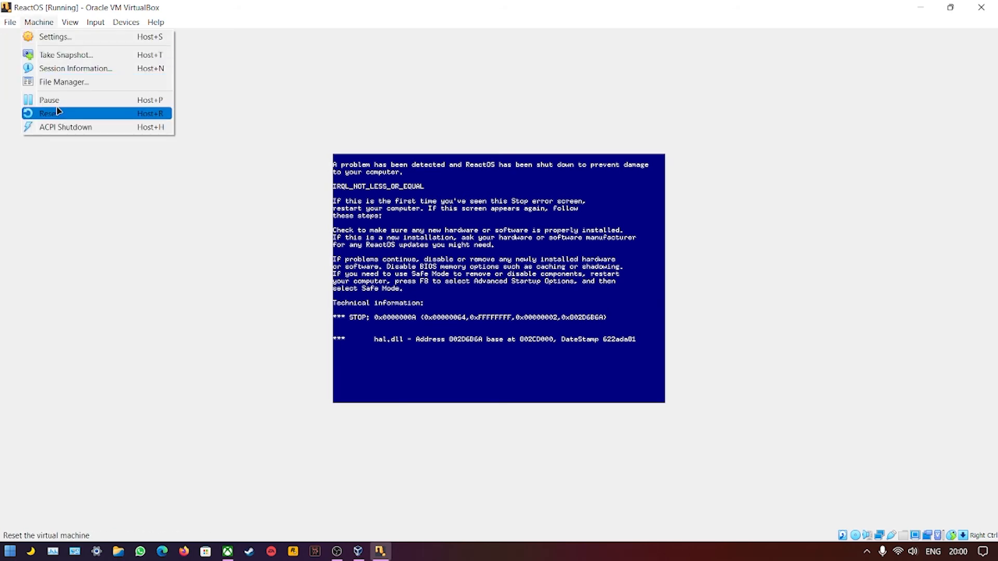
left_click(58, 111)
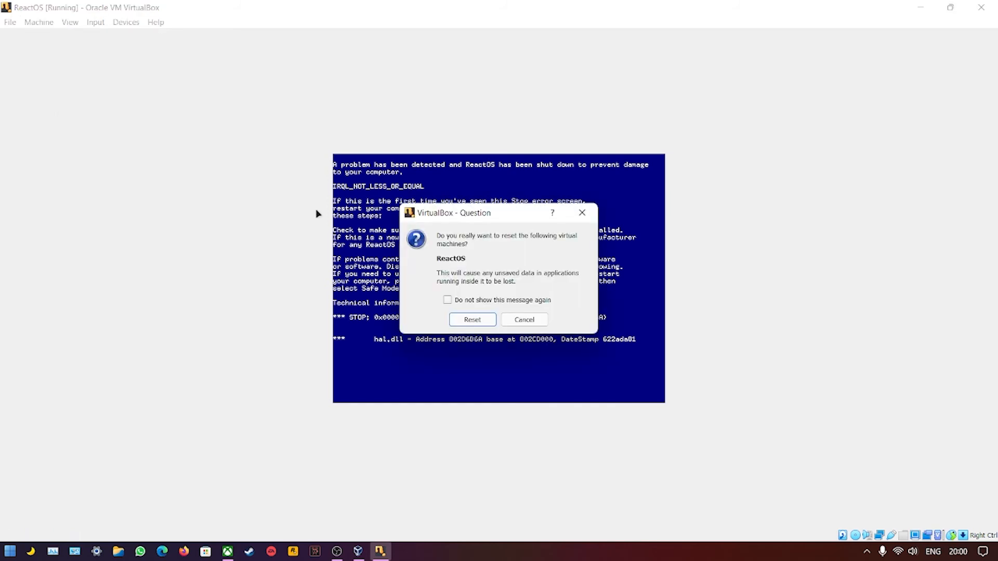
left_click(471, 319)
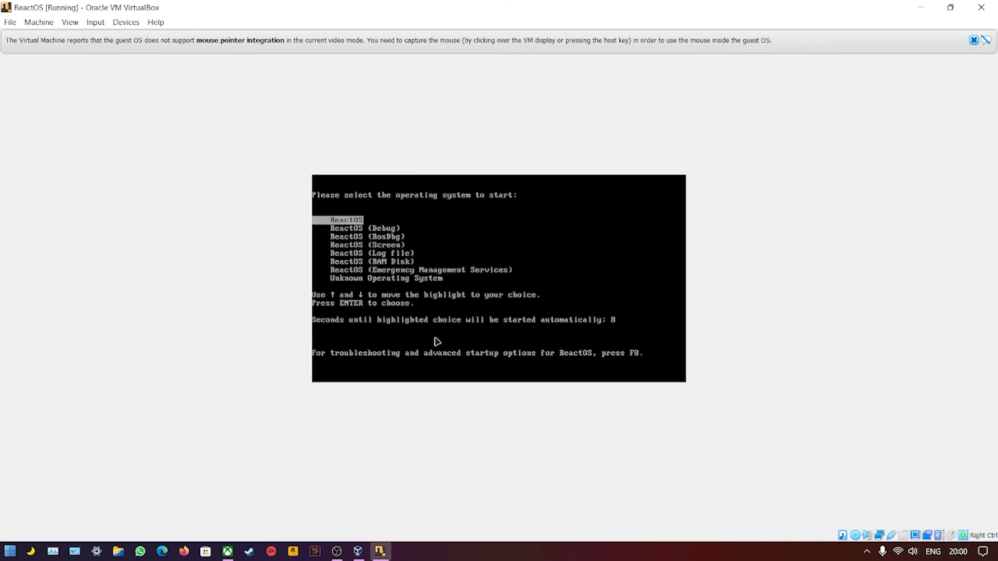
left_click(970, 6)
left_click(471, 290)
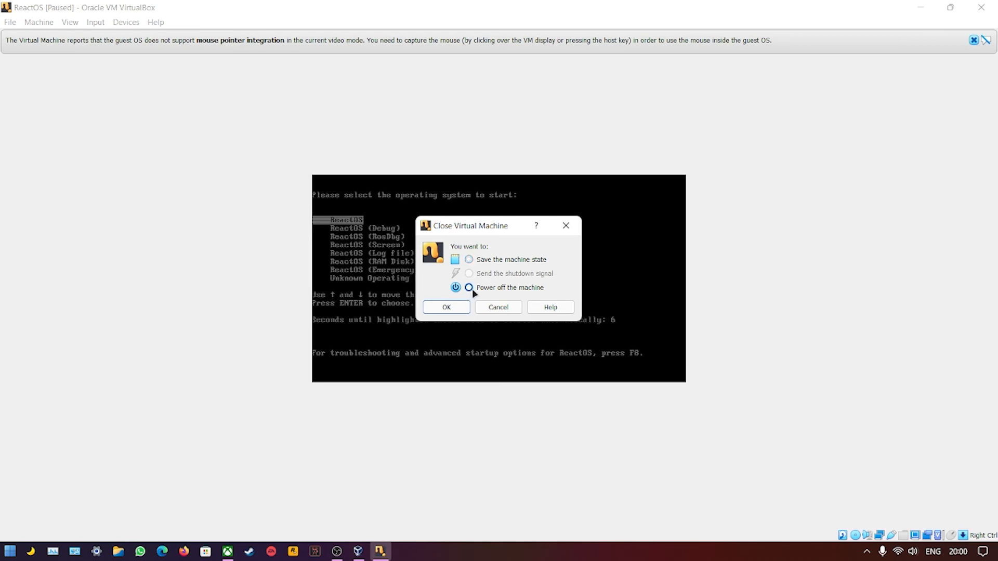
left_click(455, 309)
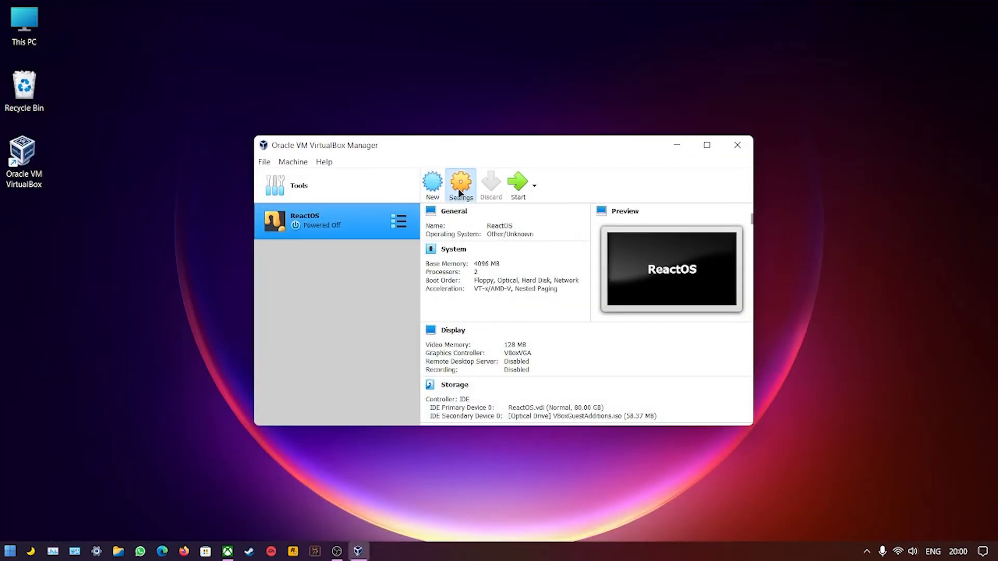
Remove VBoxGuestAdditions.iso from the ReactOS machine's virtual optical drive and save the storage settings.
left_click(459, 194)
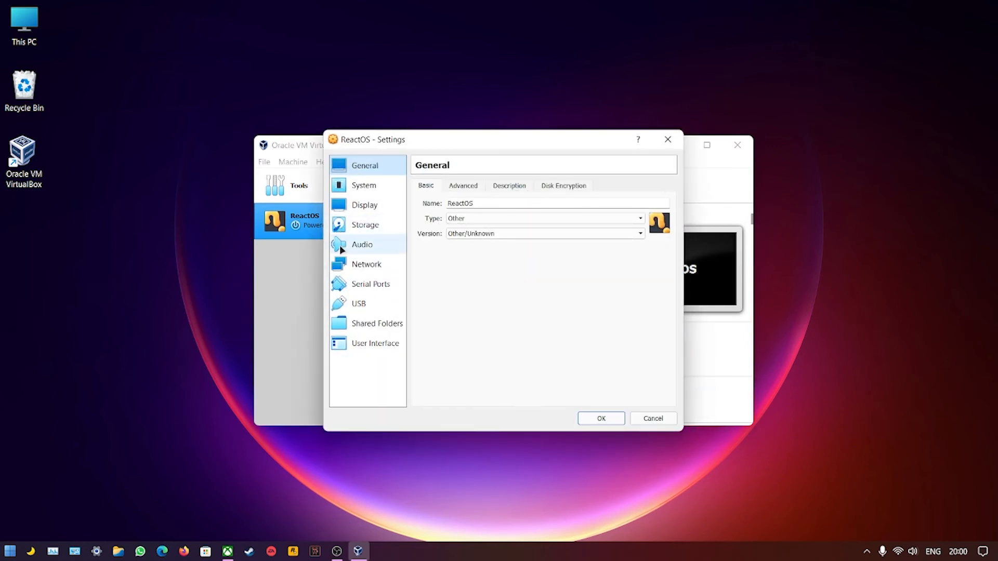
left_click(364, 225)
left_click(496, 228)
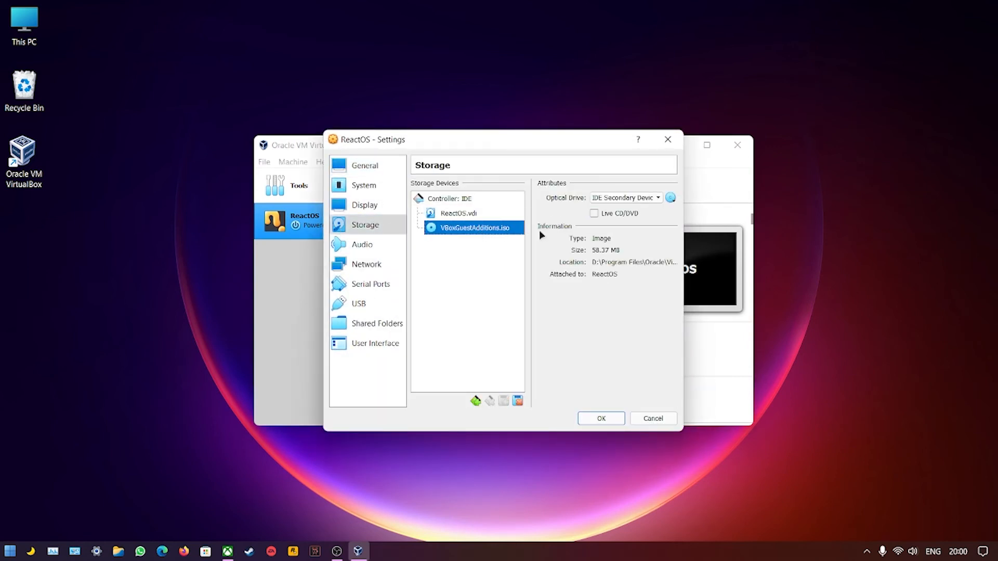
left_click(671, 198)
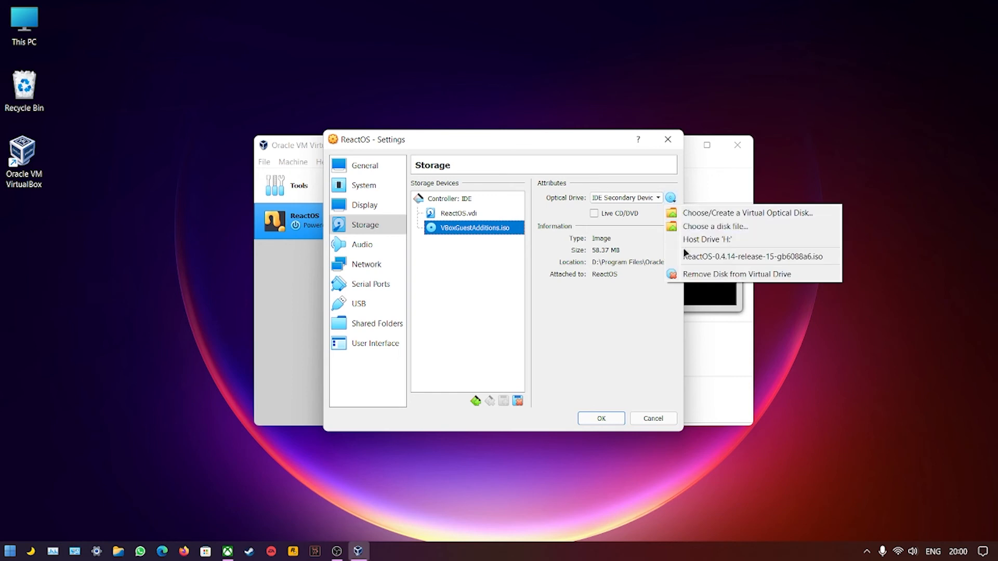
left_click(683, 273)
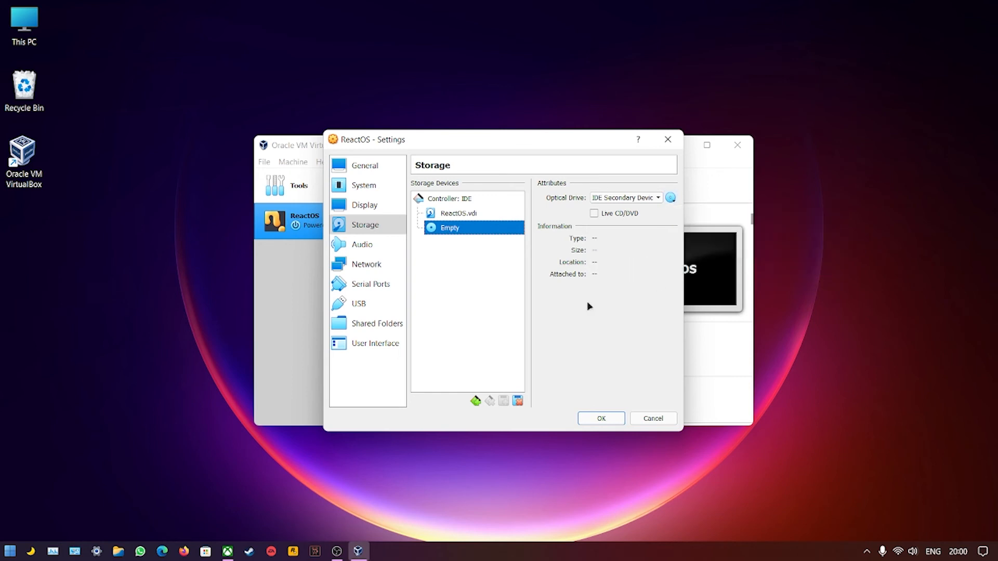
left_click(593, 420)
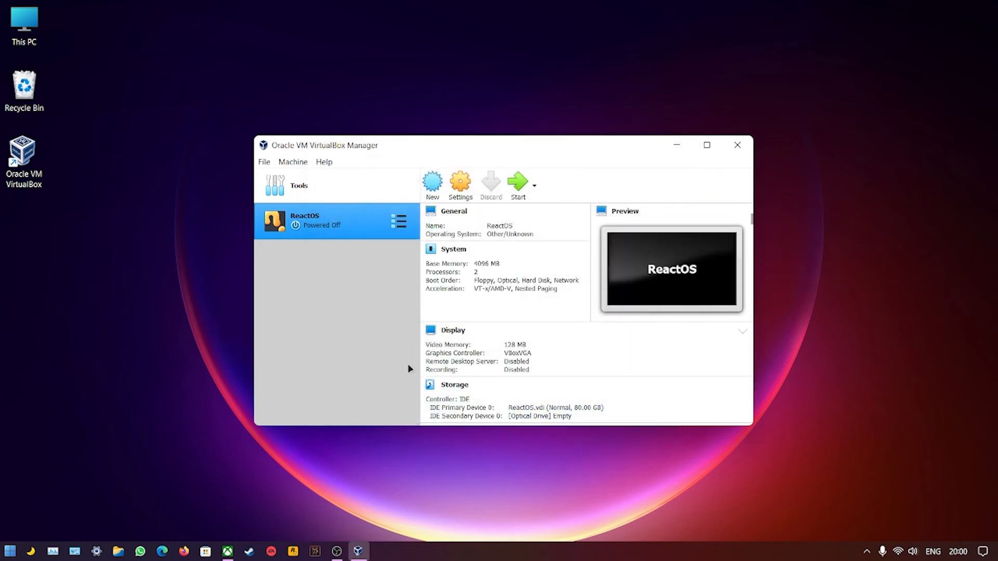
Start the ReactOS virtual machine and boot the standard ReactOS entry to the desktop.
double_click(347, 230)
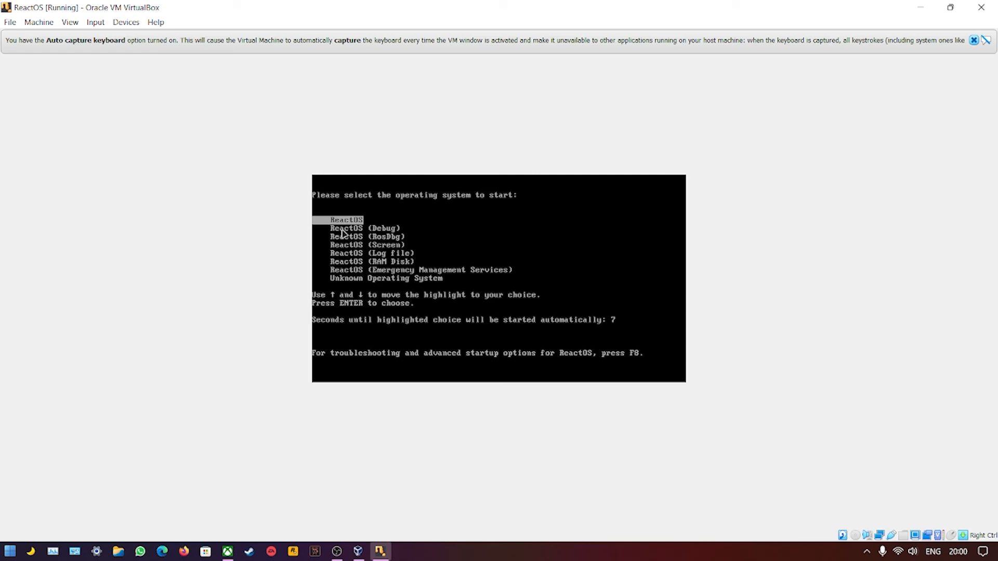
key("Return")
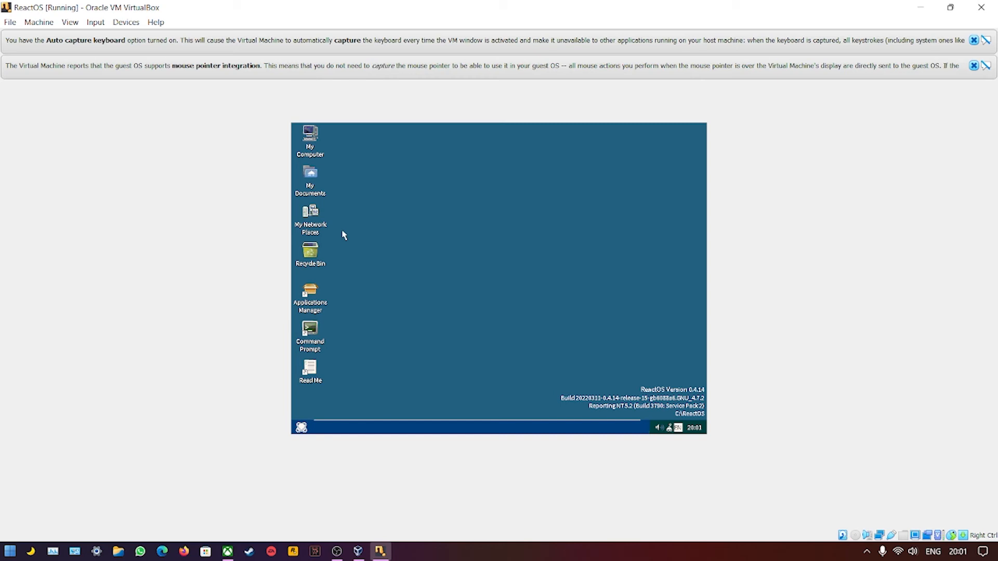
Try to open the ReactOS volume control, dismiss its message, and power off the virtual machine.
left_click(657, 428)
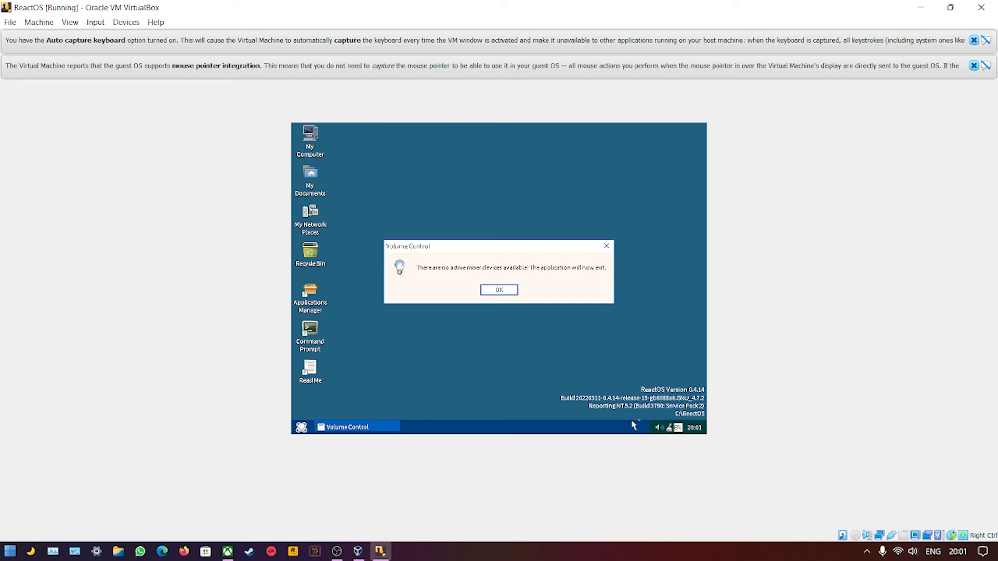
left_click(491, 291)
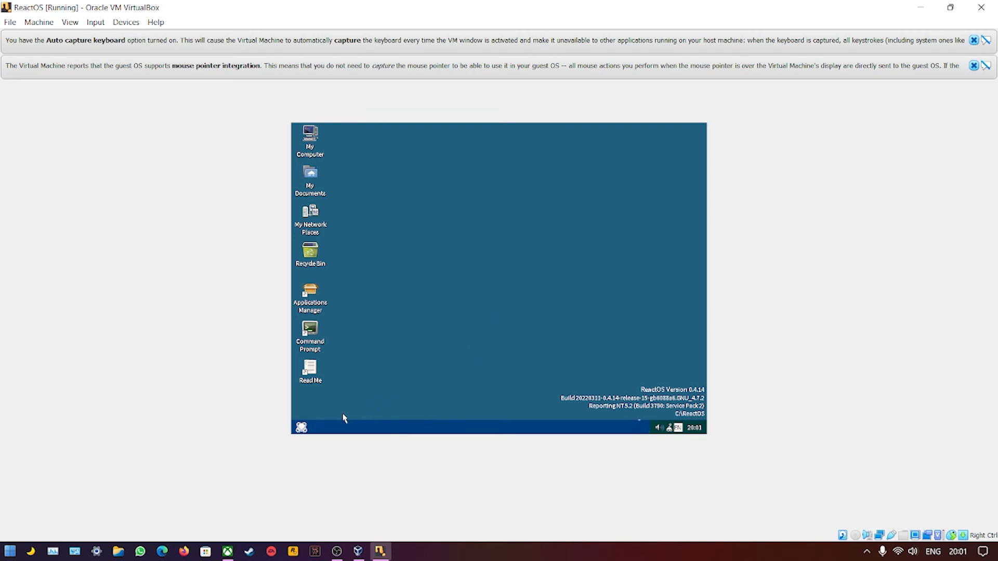
left_click(979, 9)
left_click(446, 307)
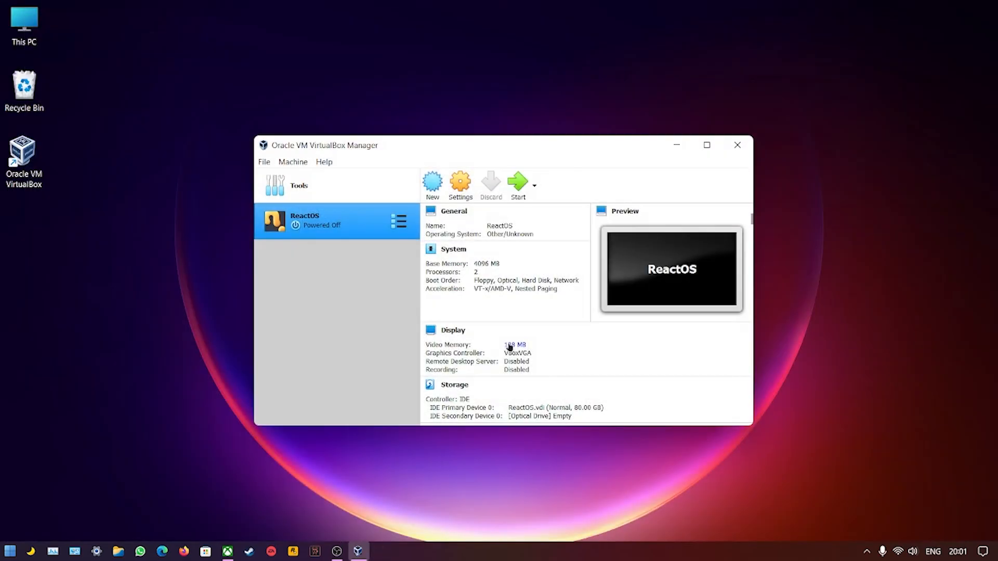
Set the ReactOS machine's host audio driver to Null Audio Driver and its audio controller to Intel HD Audio, and save the settings.
left_click(458, 196)
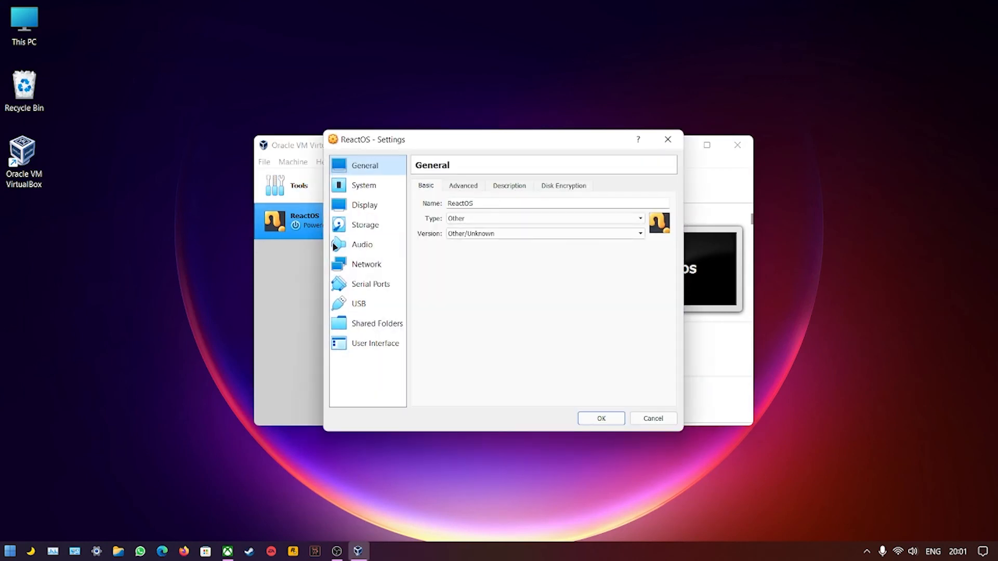
left_click(358, 246)
left_click(514, 199)
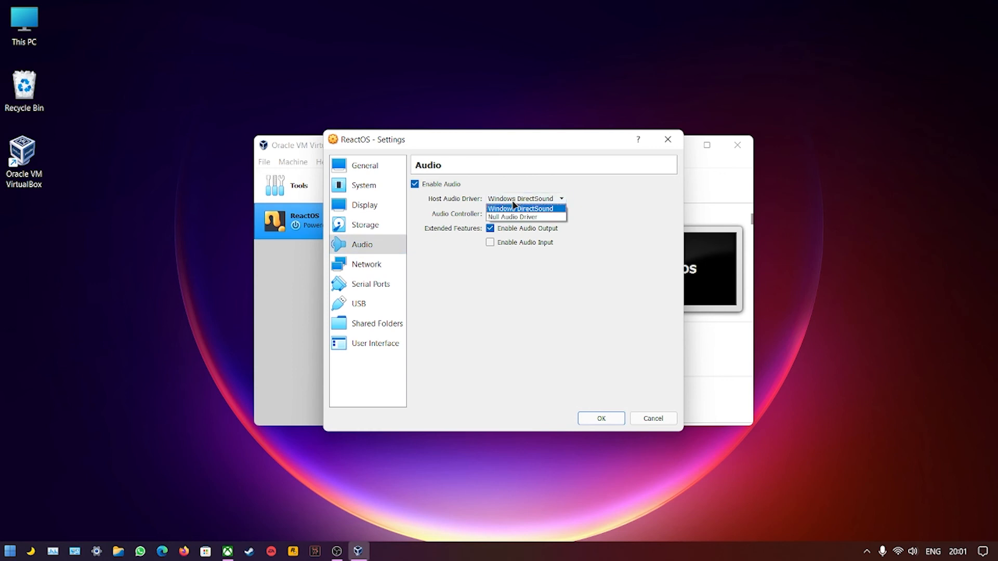
left_click(512, 218)
left_click(511, 216)
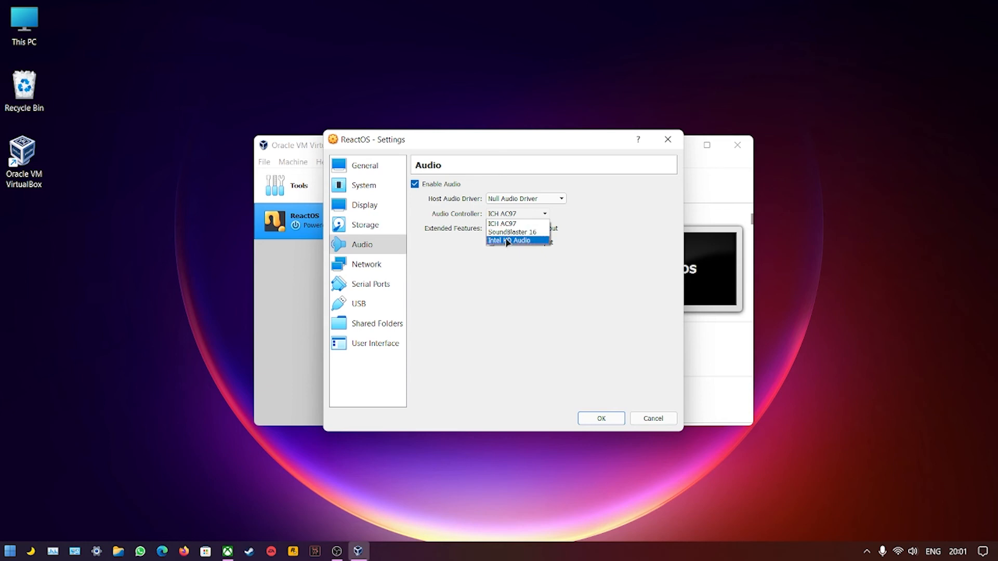
left_click(508, 240)
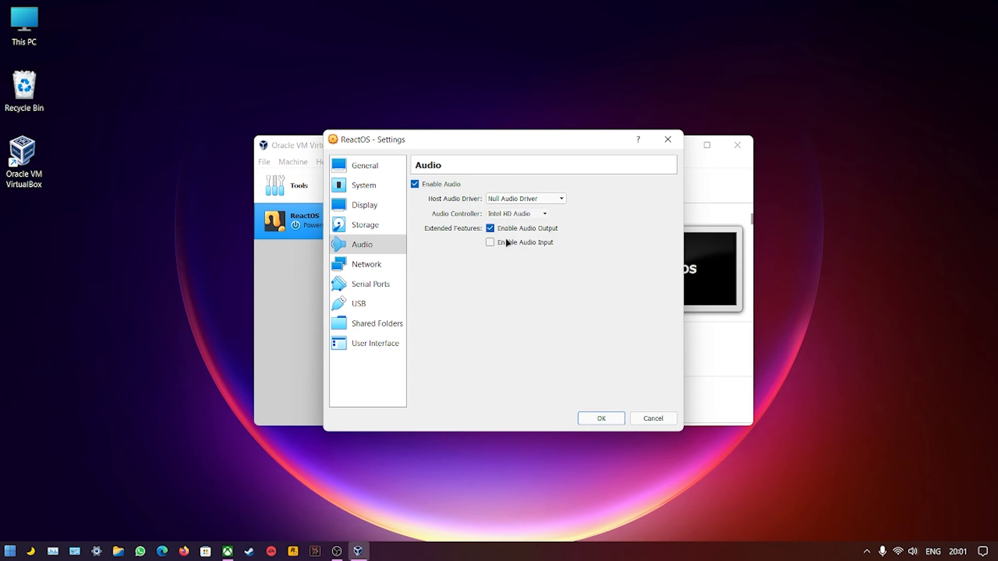
left_click(601, 419)
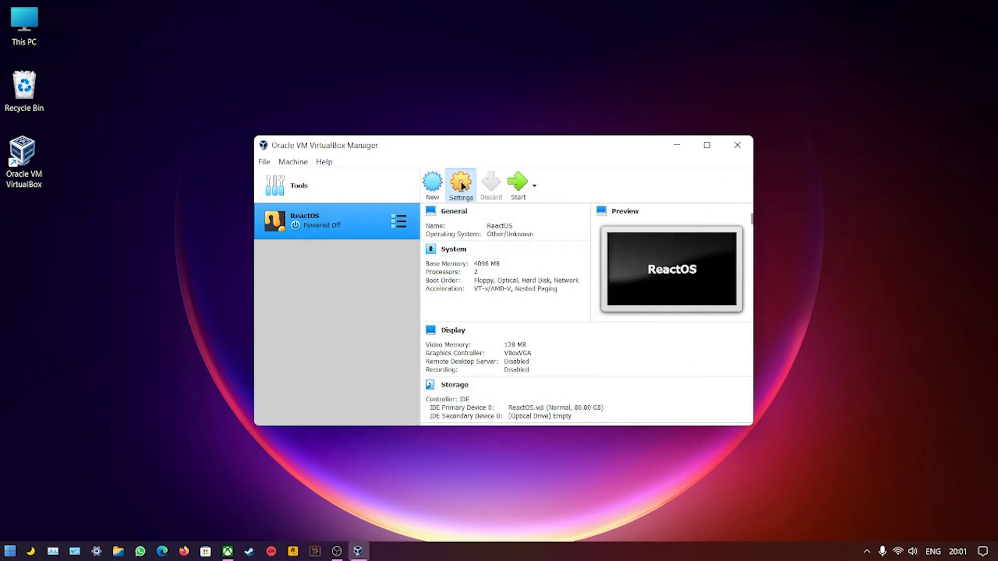
left_click(460, 187)
left_click(589, 414)
Start the ReactOS virtual machine, boot the standard ReactOS entry, and dismiss the keyboard capture notification.
left_click(525, 182)
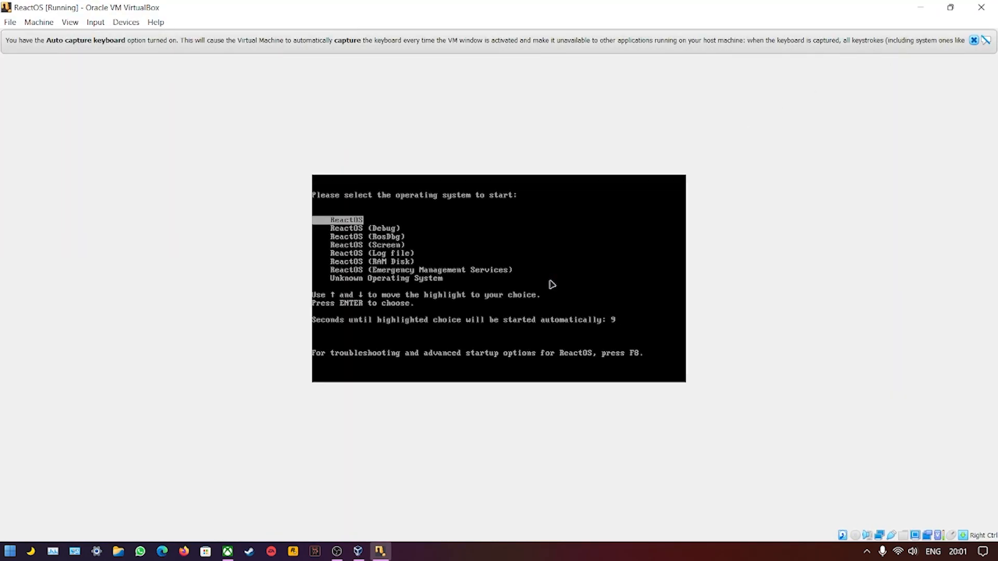
key("Return")
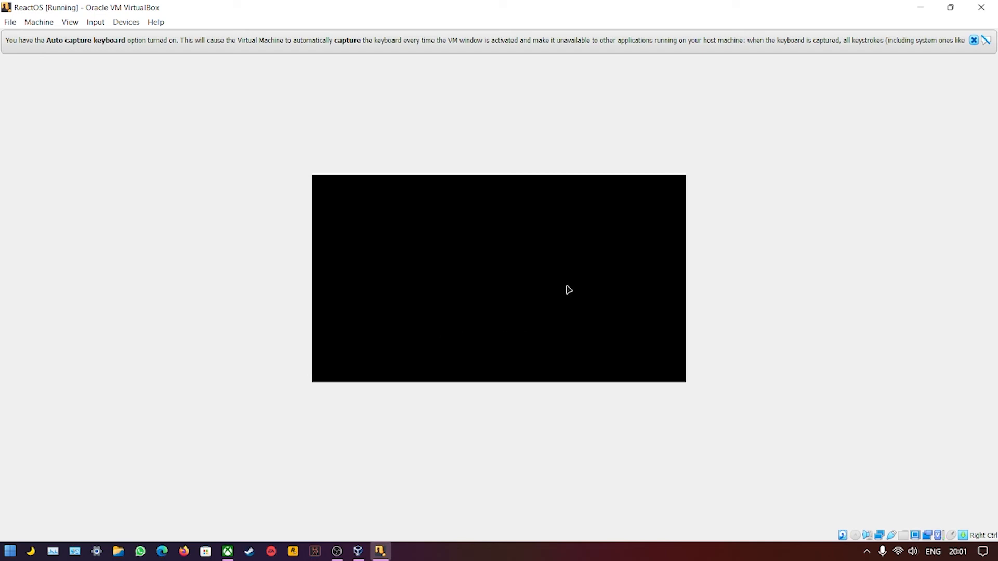
left_click(973, 40)
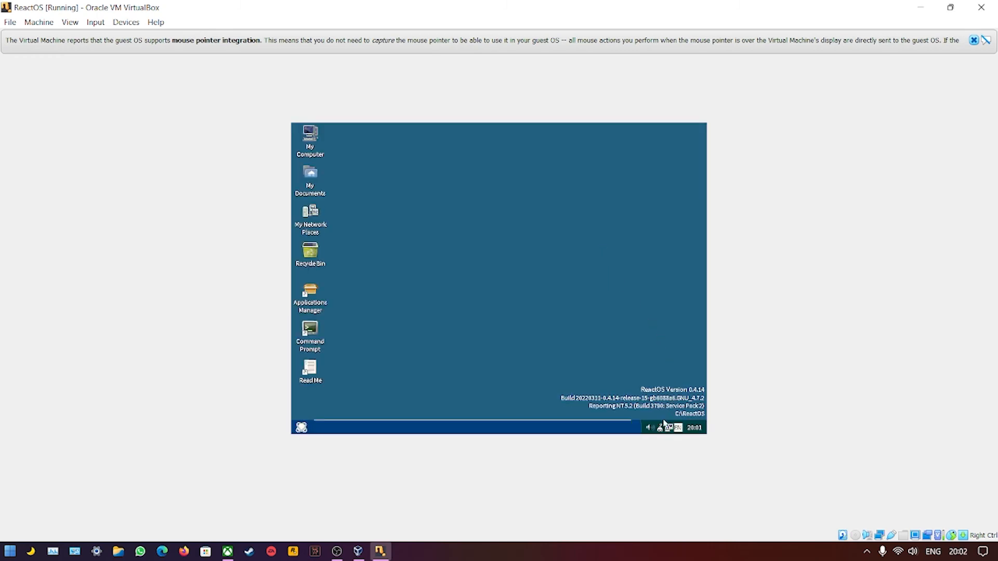
Try to install the High Definition Audio device driver automatically, and return to the wizard's welcome page.
left_click(299, 428)
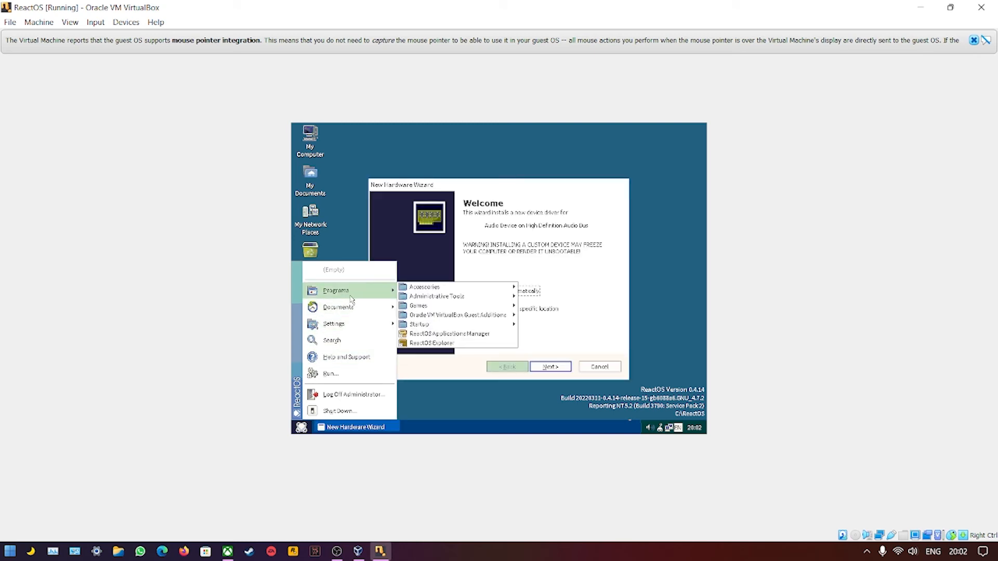
left_click(550, 367)
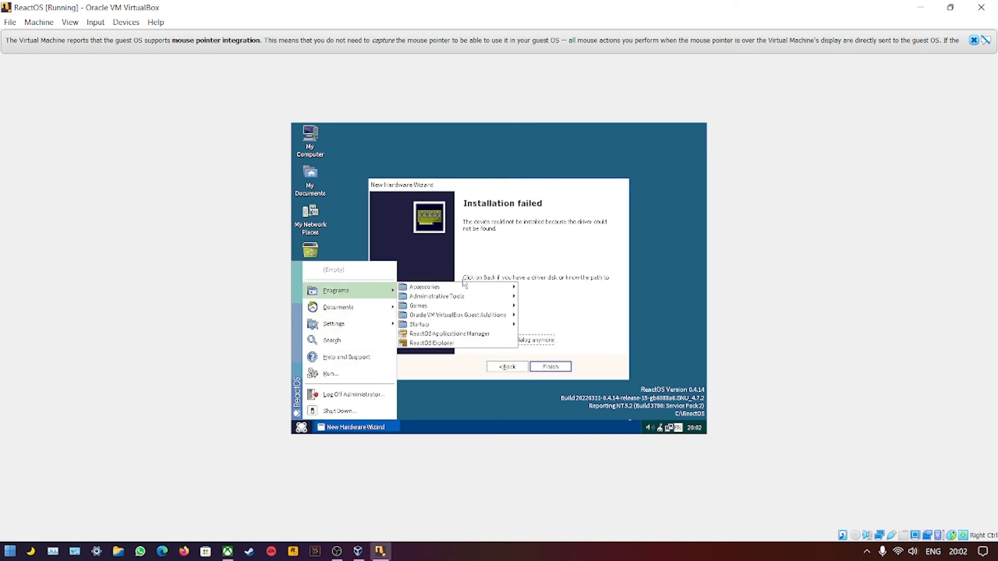
mouse_move(463, 287)
left_click(507, 367)
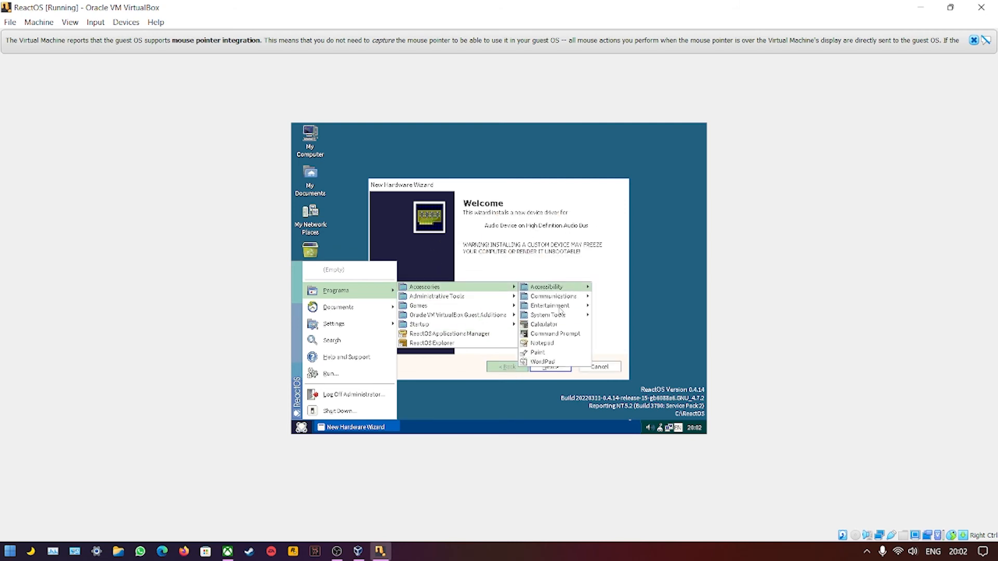
left_click(295, 429)
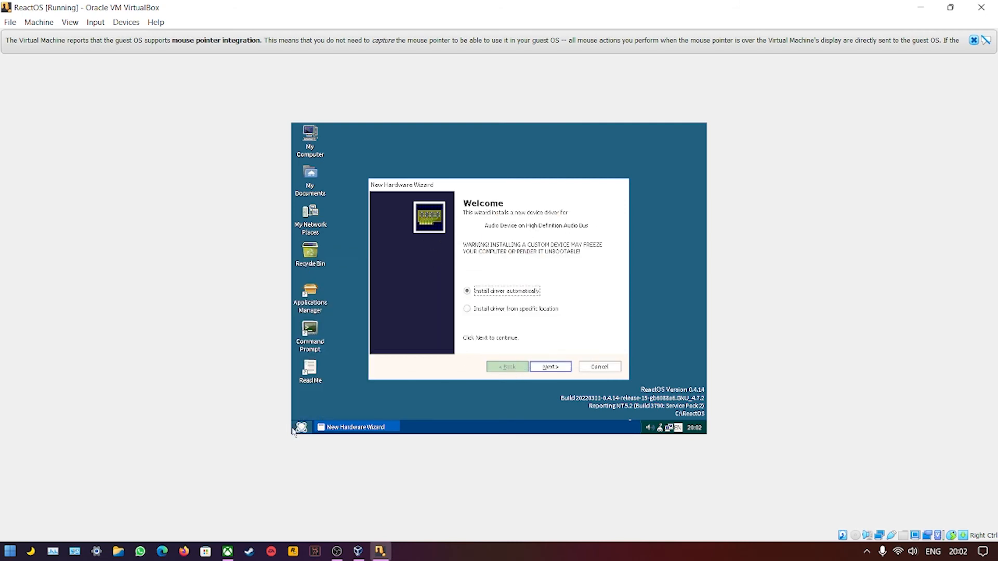
Try to install the audio device driver from a specific location, using the CD drive path D:\, and finish the wizard.
left_click(529, 310)
left_click(545, 367)
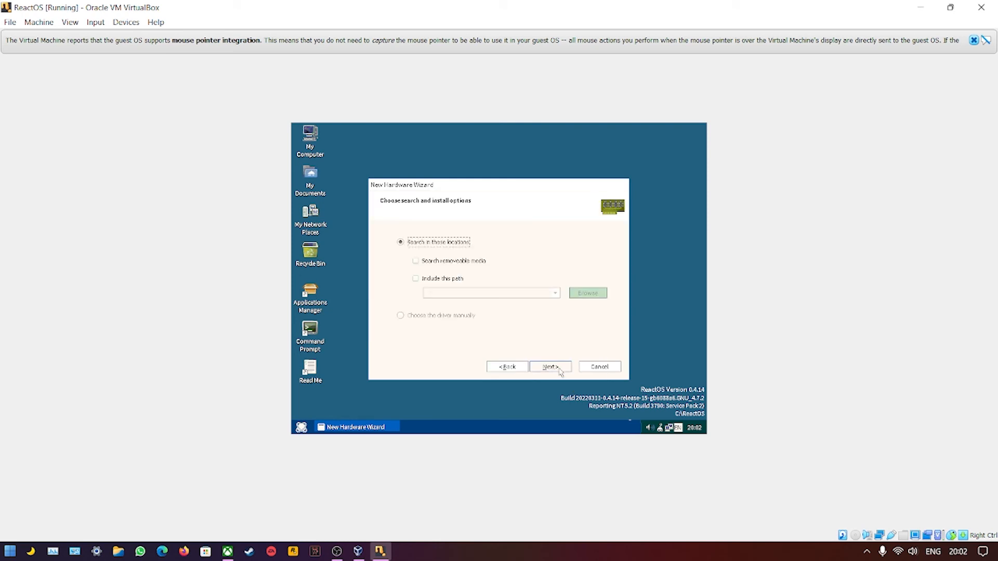
left_click(439, 279)
left_click(573, 294)
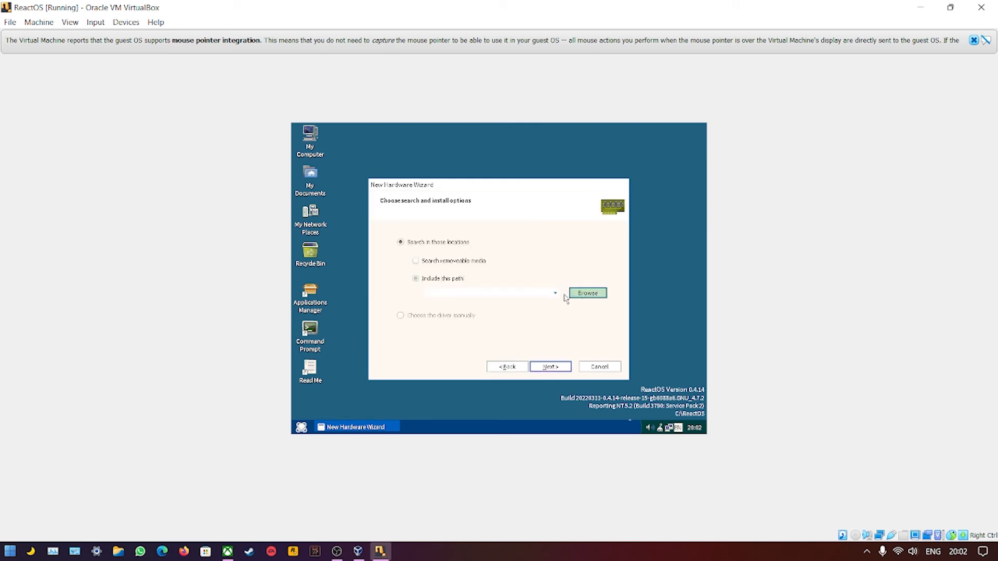
left_click(406, 302)
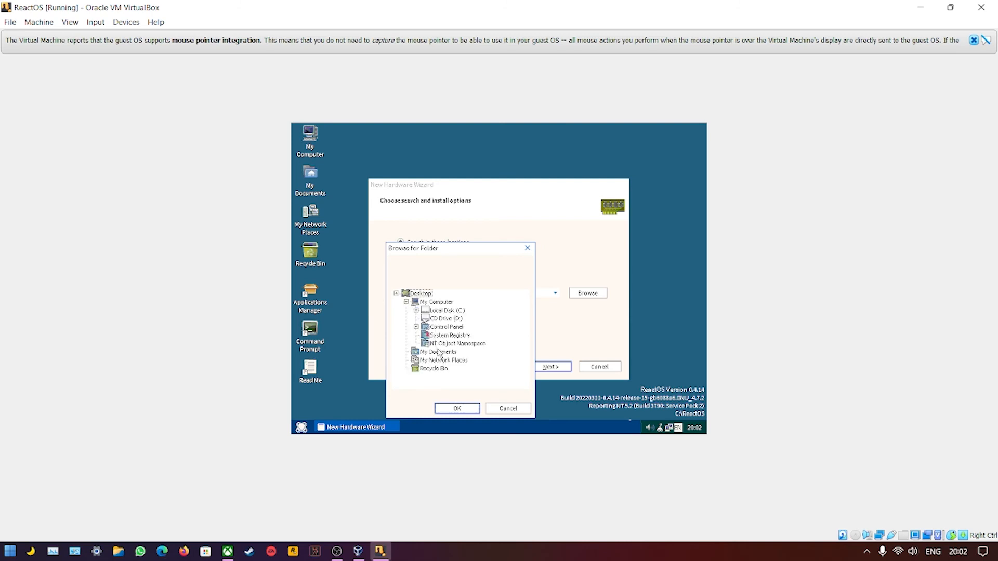
left_click(435, 320)
left_click(457, 409)
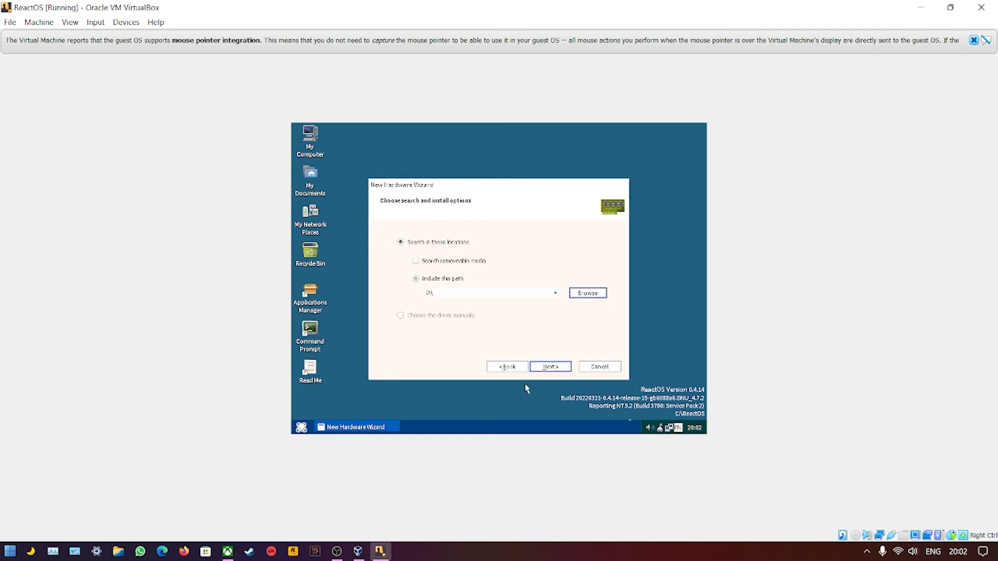
left_click(552, 368)
left_click(551, 368)
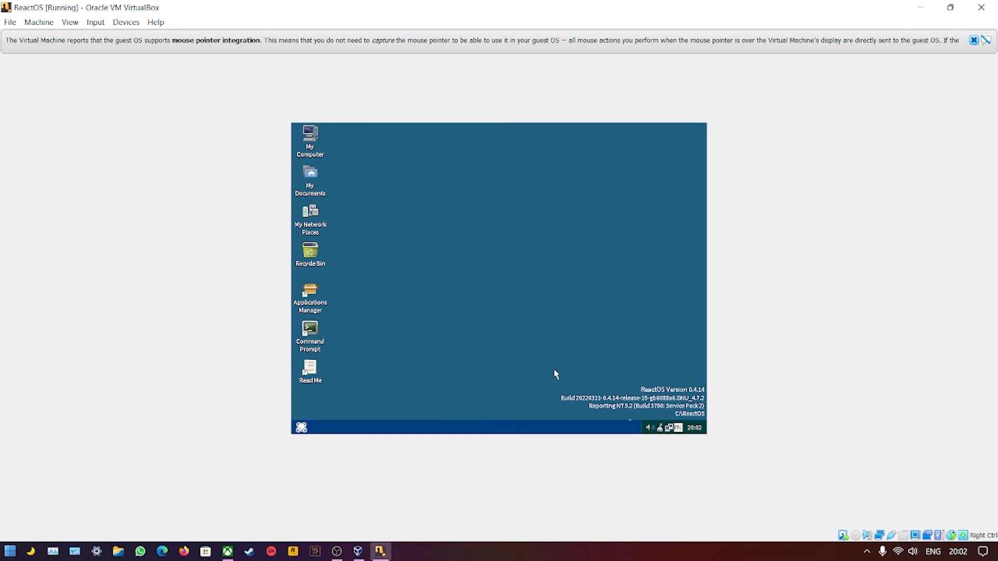
Insert the Guest Additions CD image into the virtual machine and open that disc from My Computer.
left_click(125, 21)
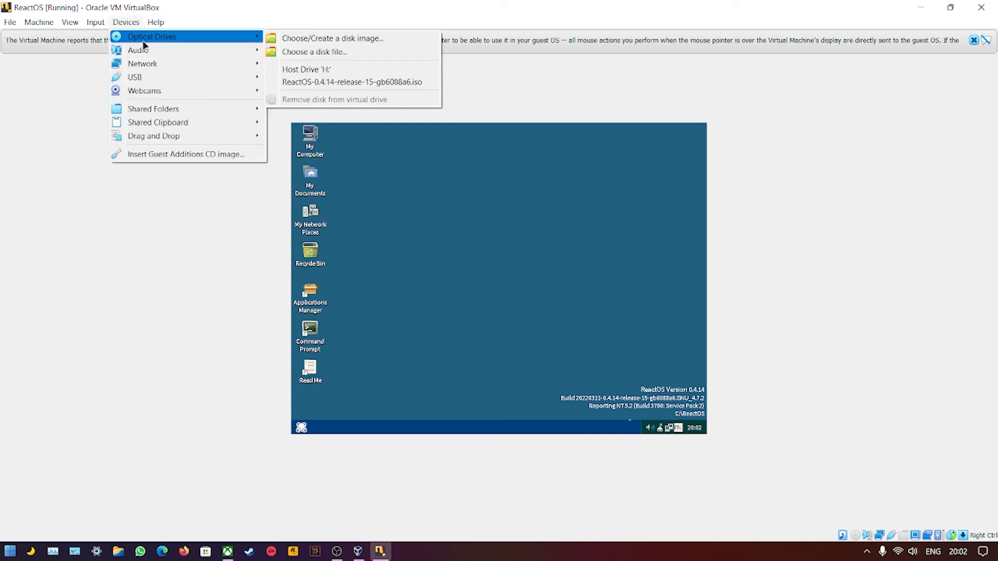
mouse_move(180, 140)
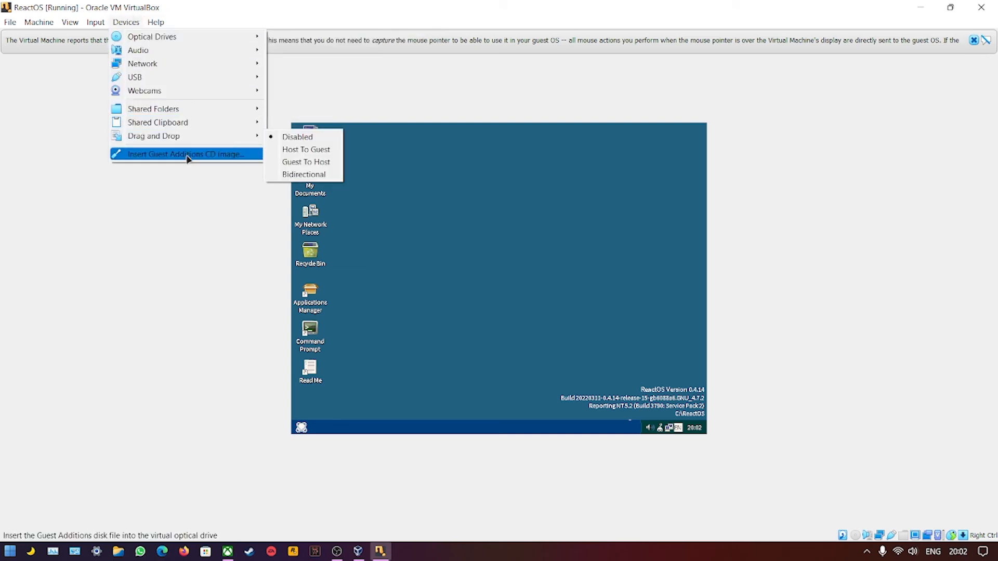
left_click(188, 156)
double_click(311, 149)
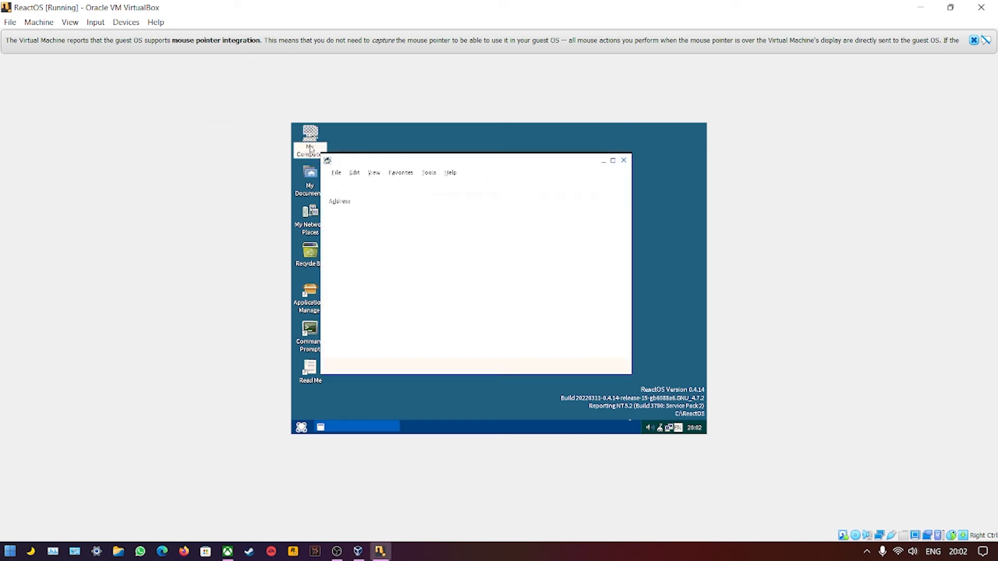
left_click(379, 234)
double_click(381, 233)
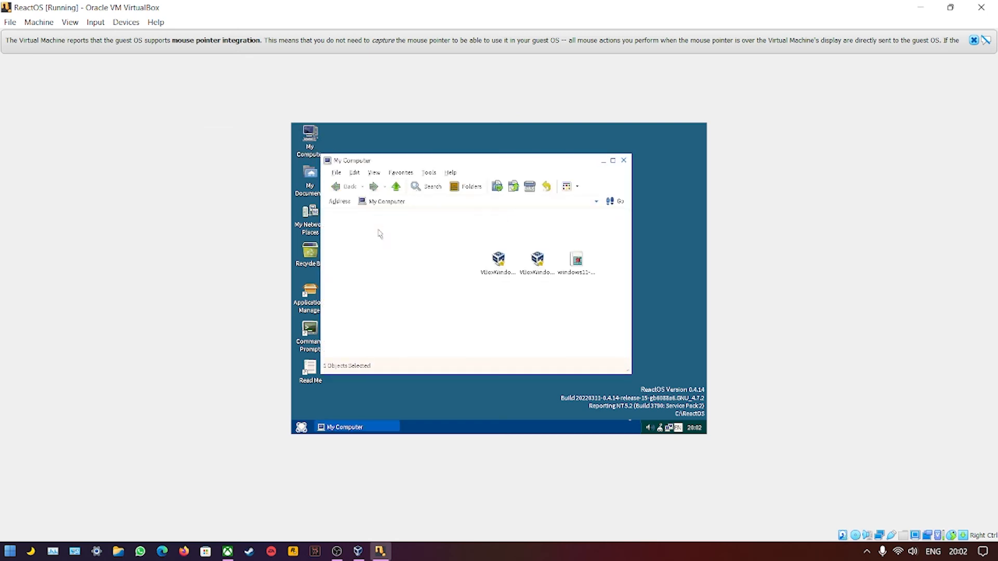
Run the x86 VBoxWindowsAdditions installer from the disc and start installing Guest Additions 6.1.32 with the default folder and components.
left_click(505, 261)
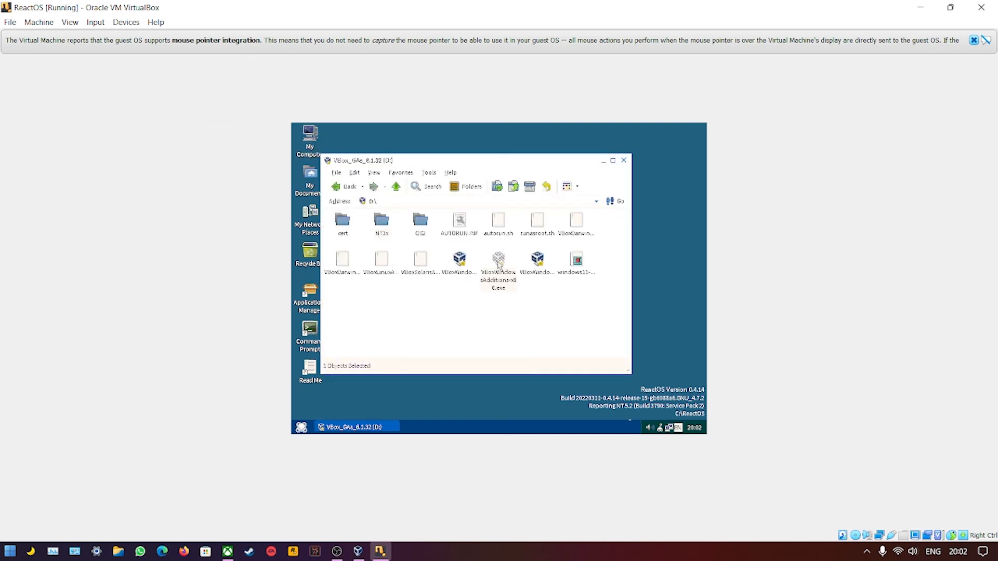
left_click(458, 264)
left_click(499, 262)
left_click(451, 267)
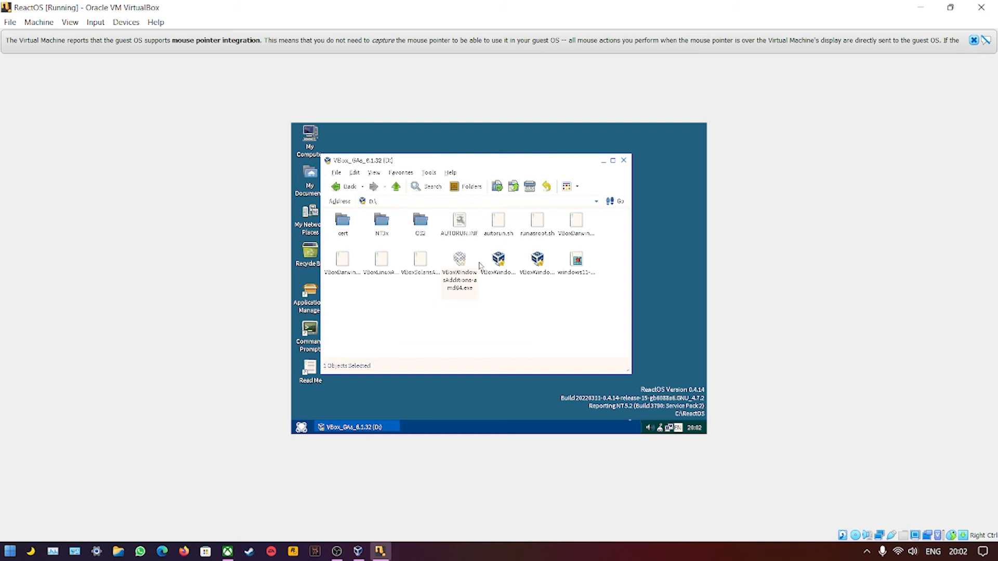
left_click(543, 265)
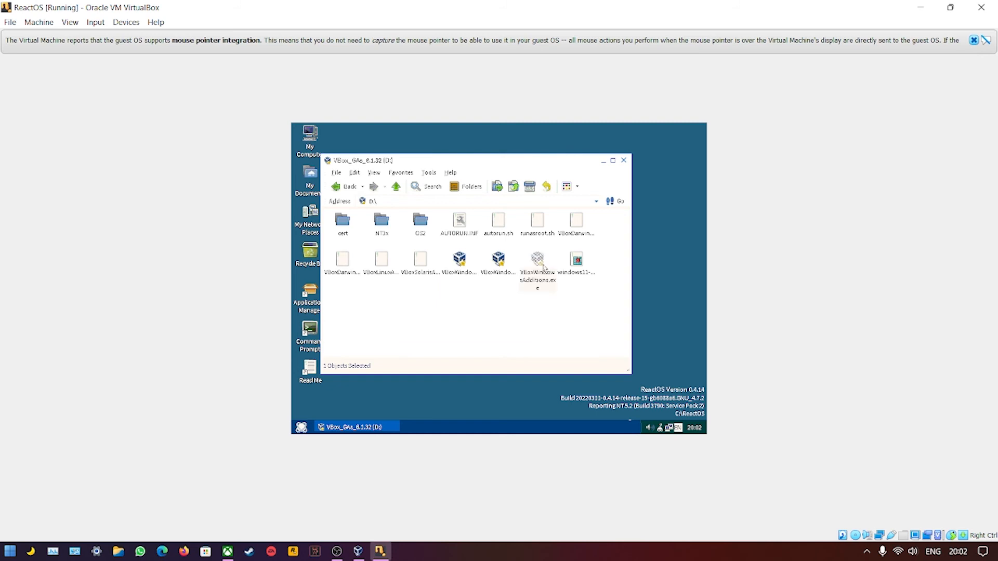
left_click(493, 270)
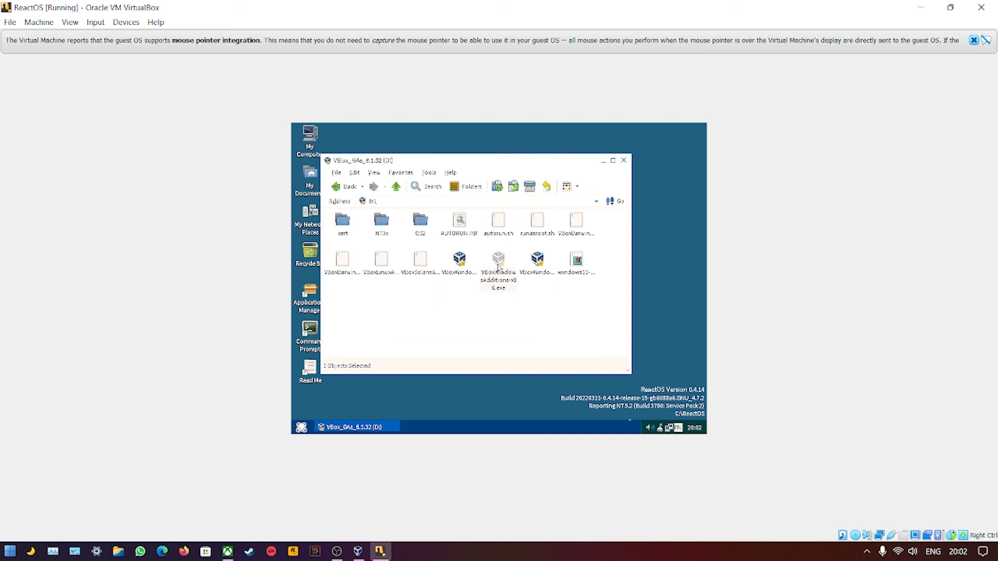
double_click(498, 269)
left_click(556, 362)
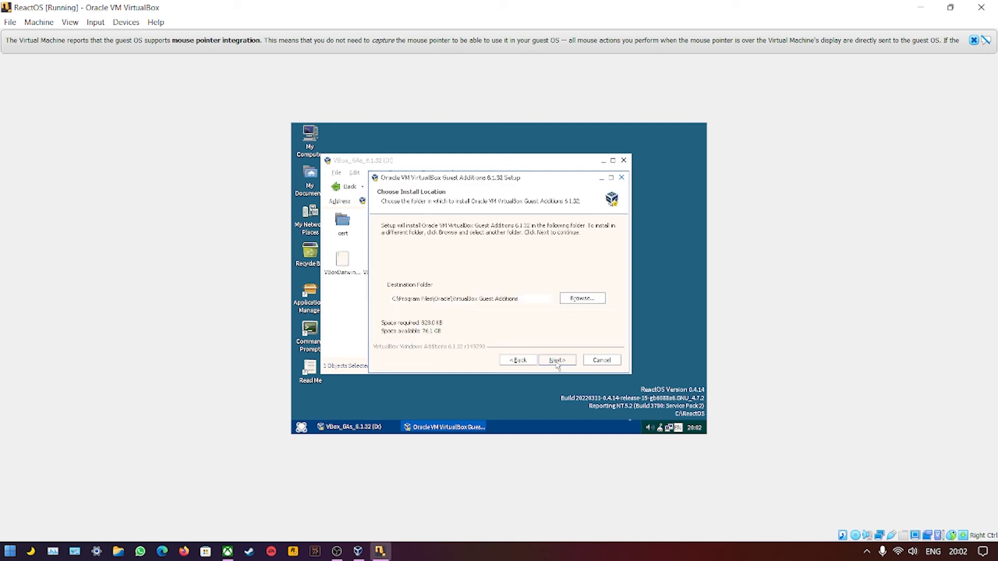
left_click(556, 361)
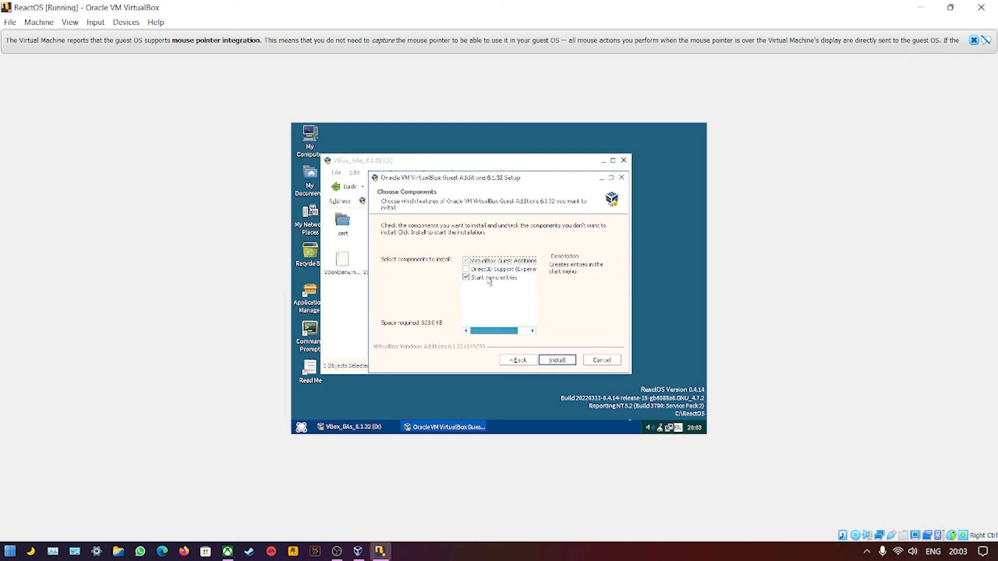
left_click(558, 361)
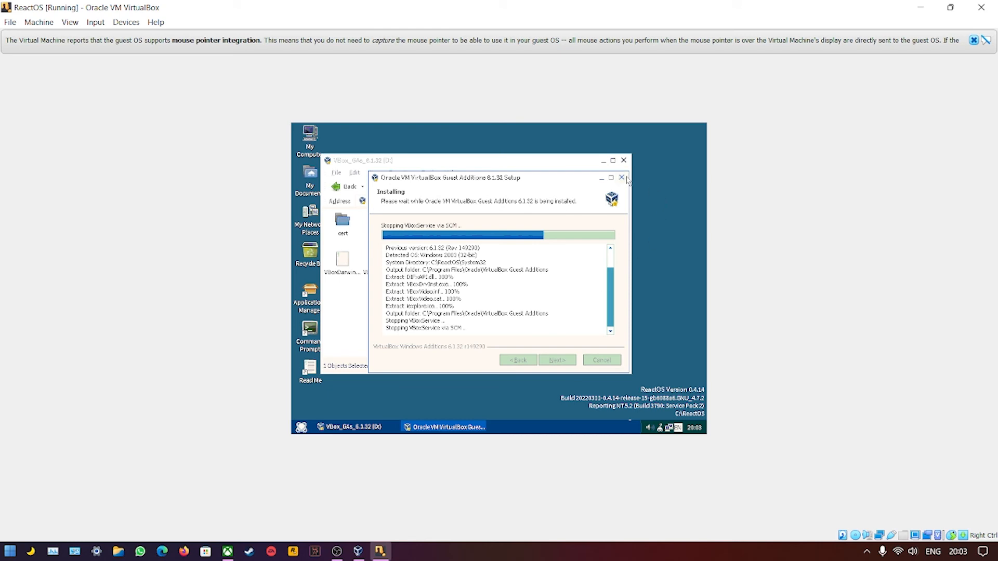
left_click(682, 261)
left_click(388, 428)
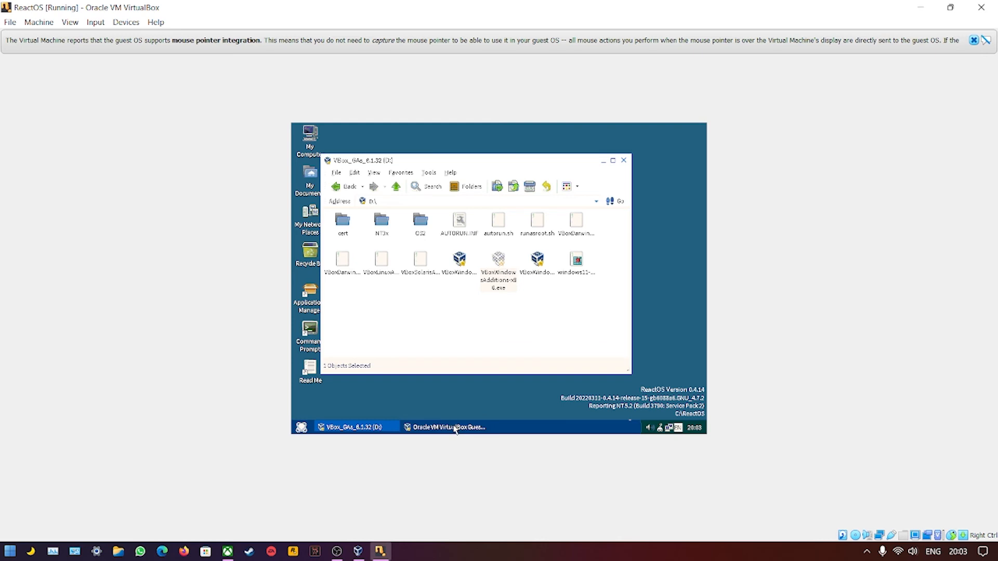
left_click_drag(567, 158, 575, 178)
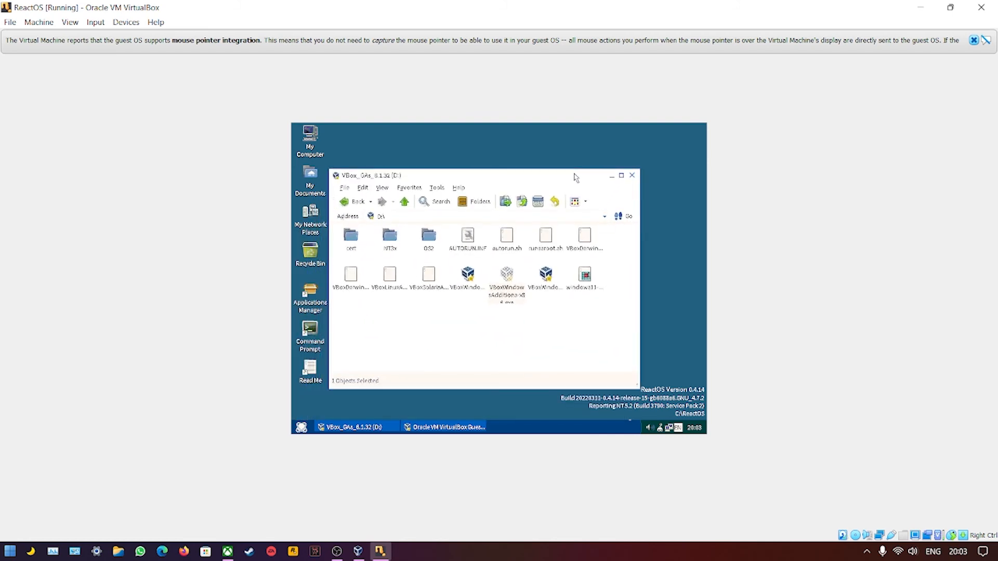
left_click(620, 176)
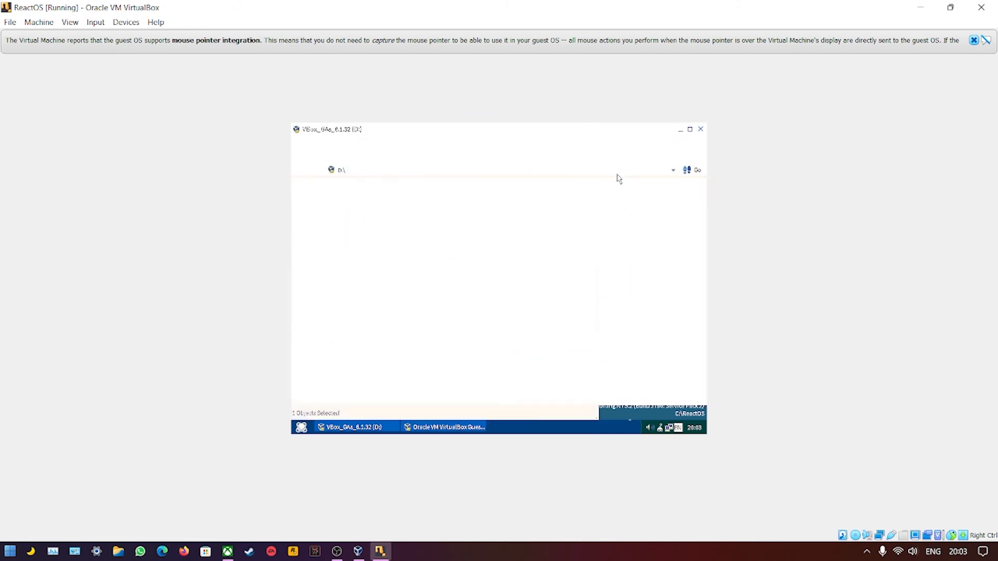
left_click(690, 129)
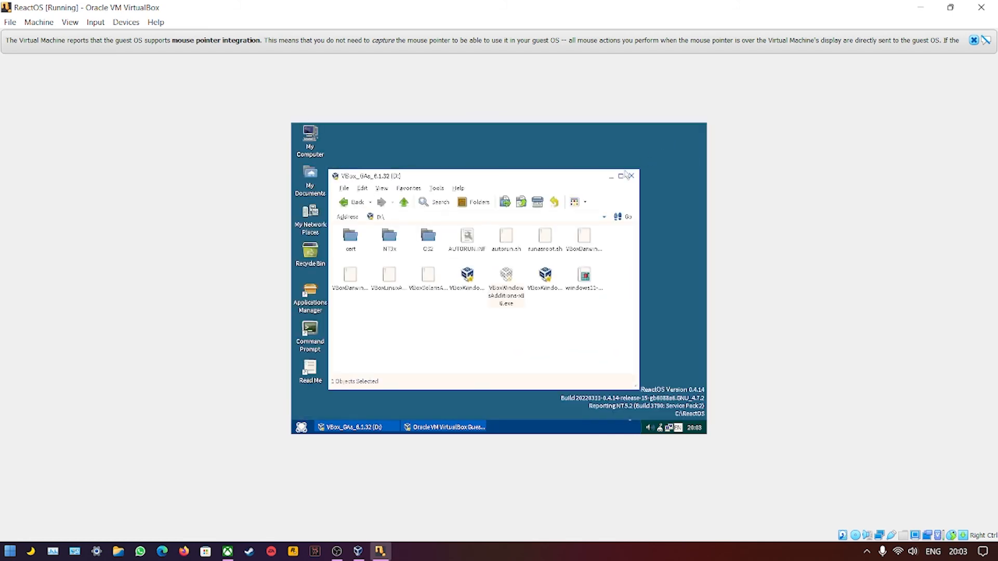
Minimize the open windows, launch the On-Screen Keyboard from the Accessibility accessories, and dismiss its introductory message and the mouse integration notice.
left_click(612, 174)
left_click(602, 179)
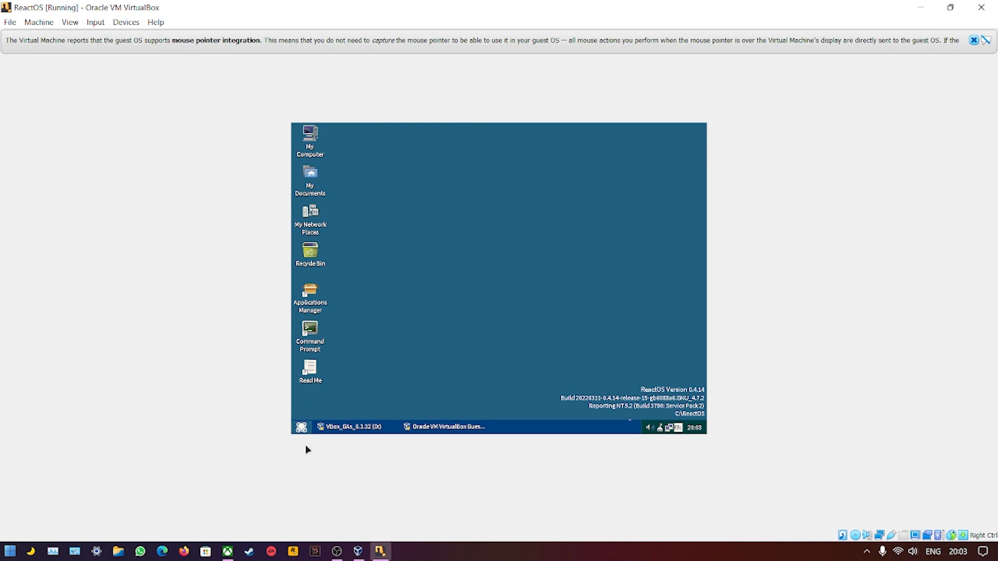
left_click(301, 427)
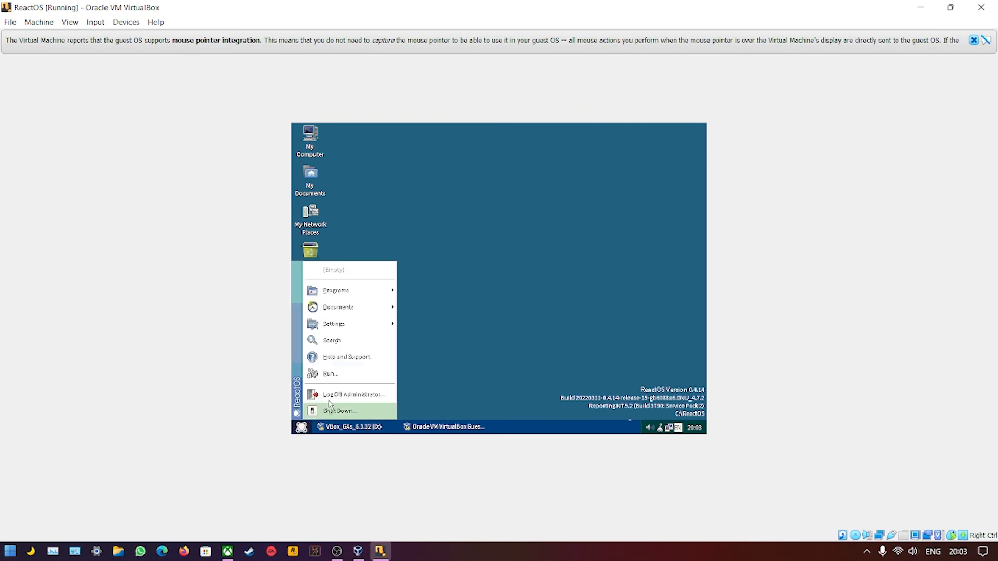
mouse_move(337, 292)
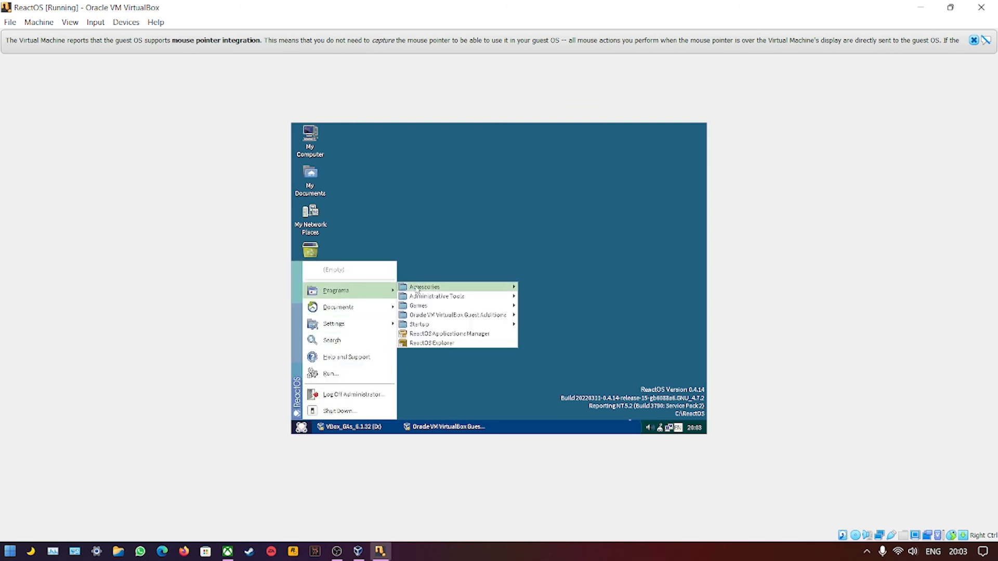
mouse_move(434, 292)
mouse_move(542, 289)
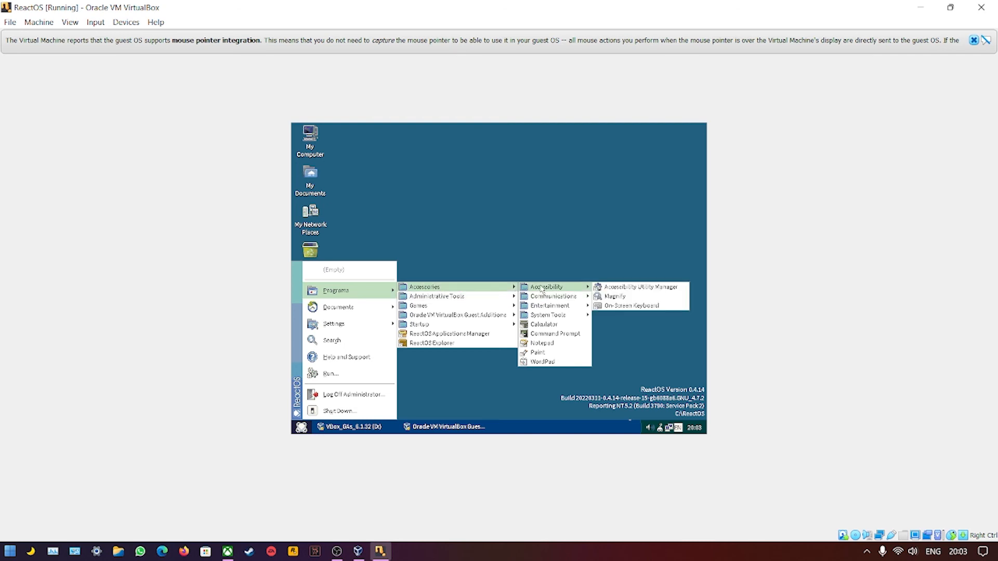
left_click(620, 307)
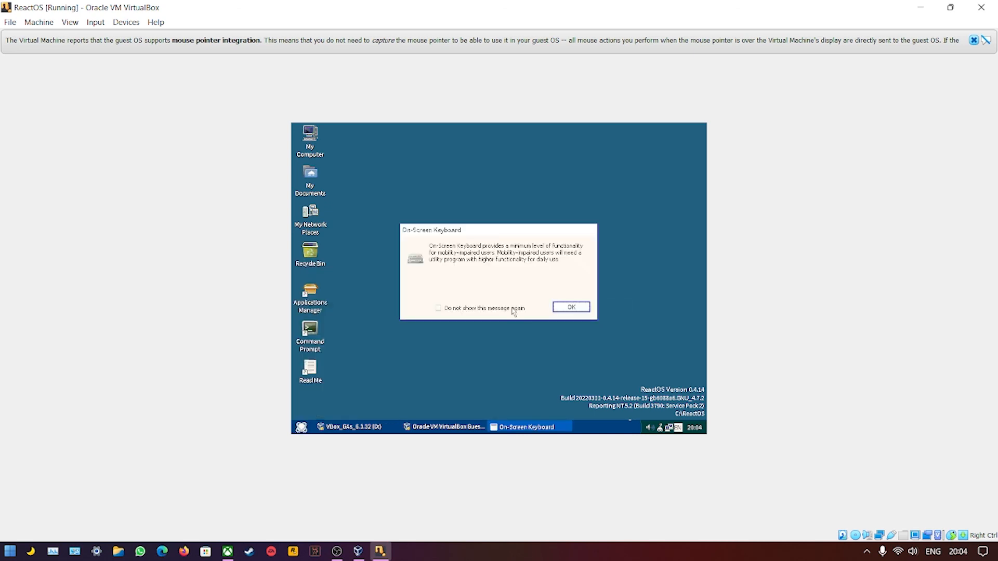
left_click(569, 307)
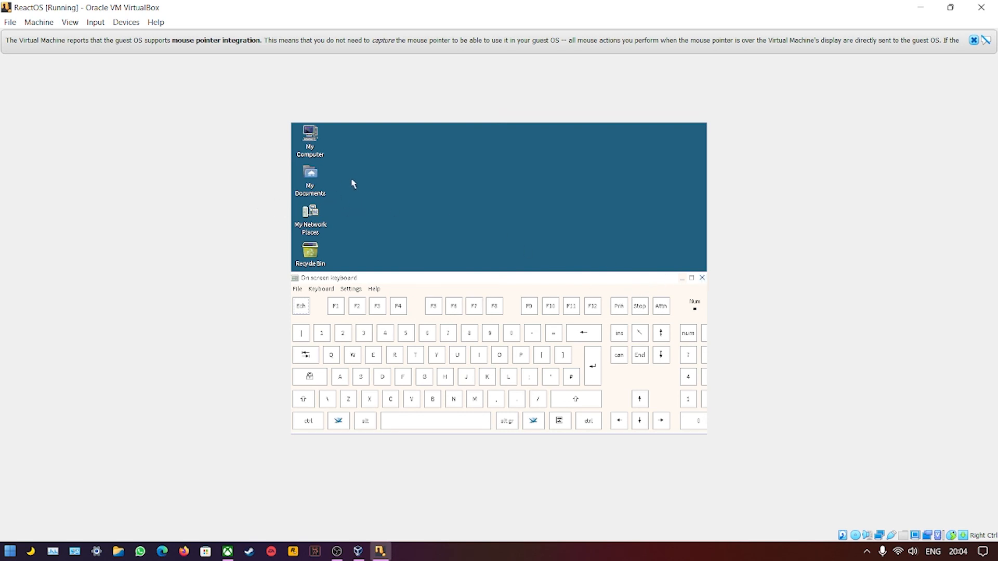
left_click(973, 41)
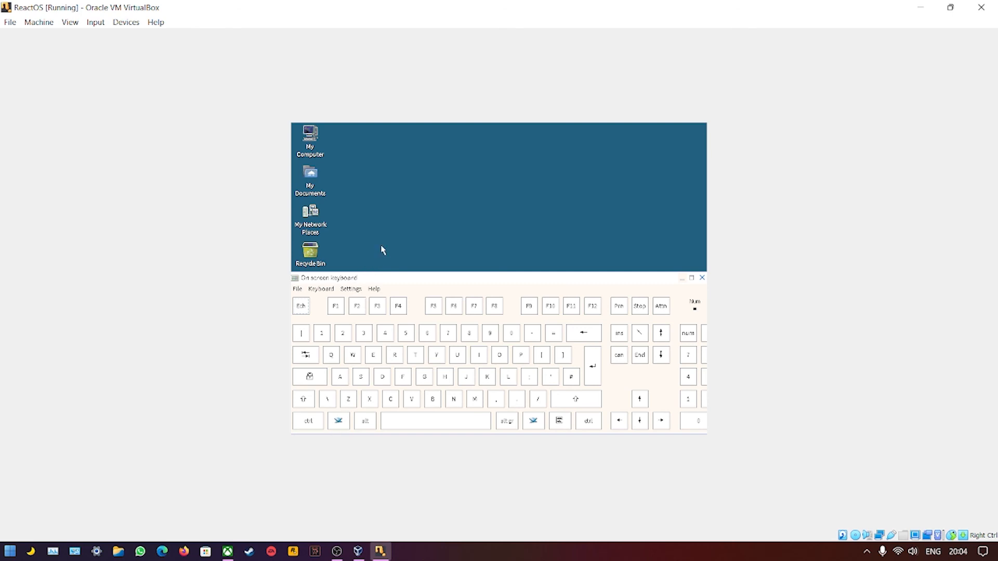
left_click(78, 23)
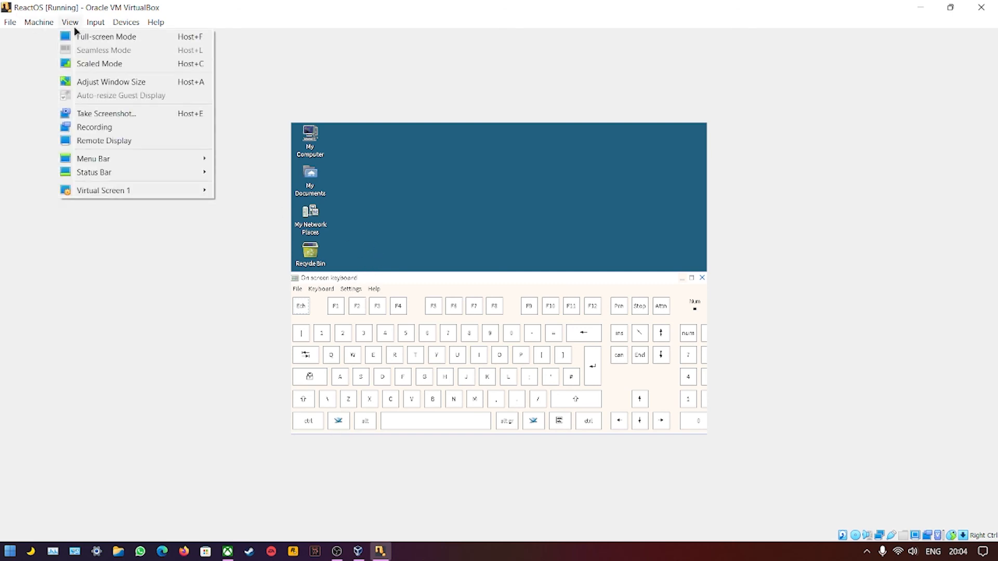
mouse_move(114, 26)
mouse_move(234, 50)
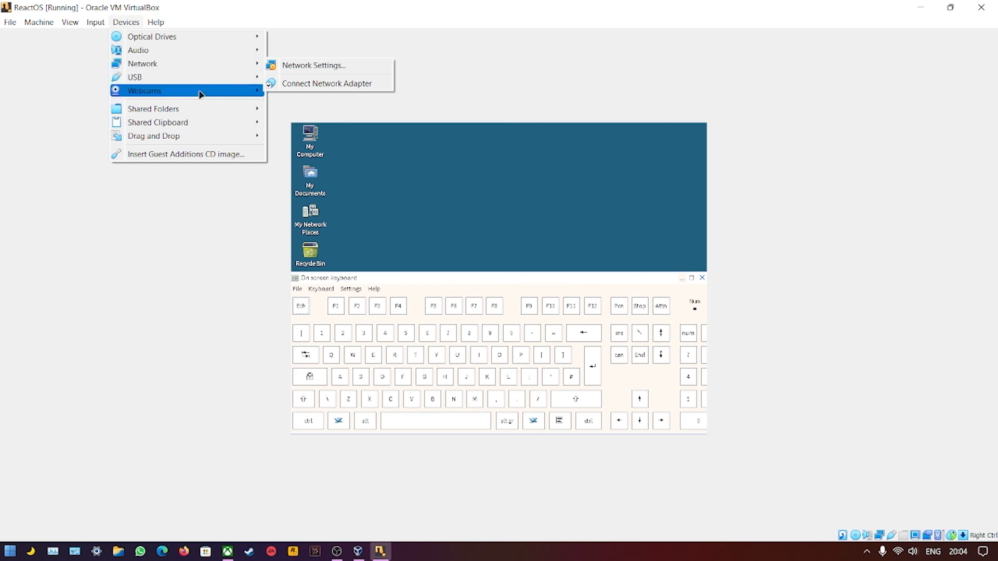
mouse_move(203, 92)
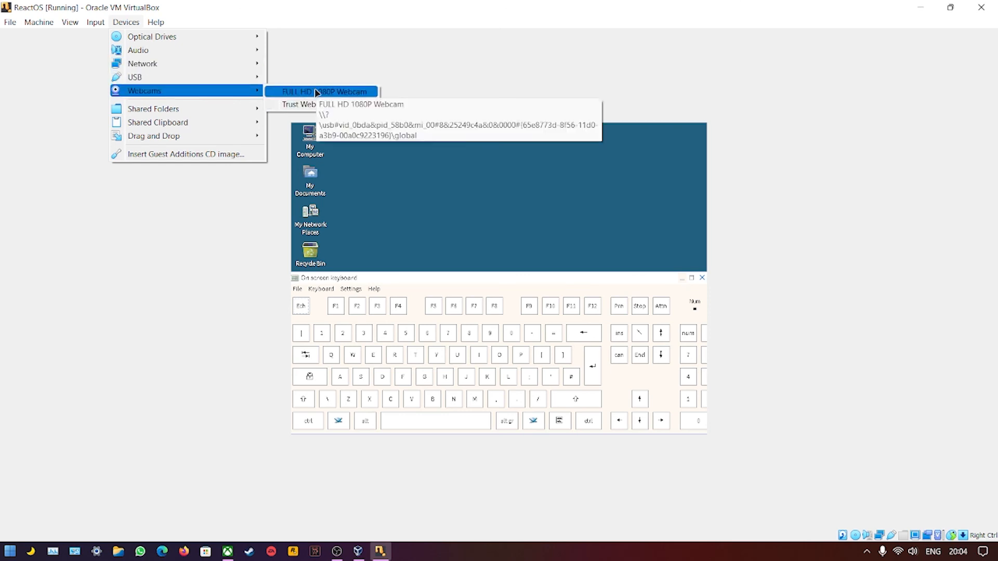
left_click(438, 69)
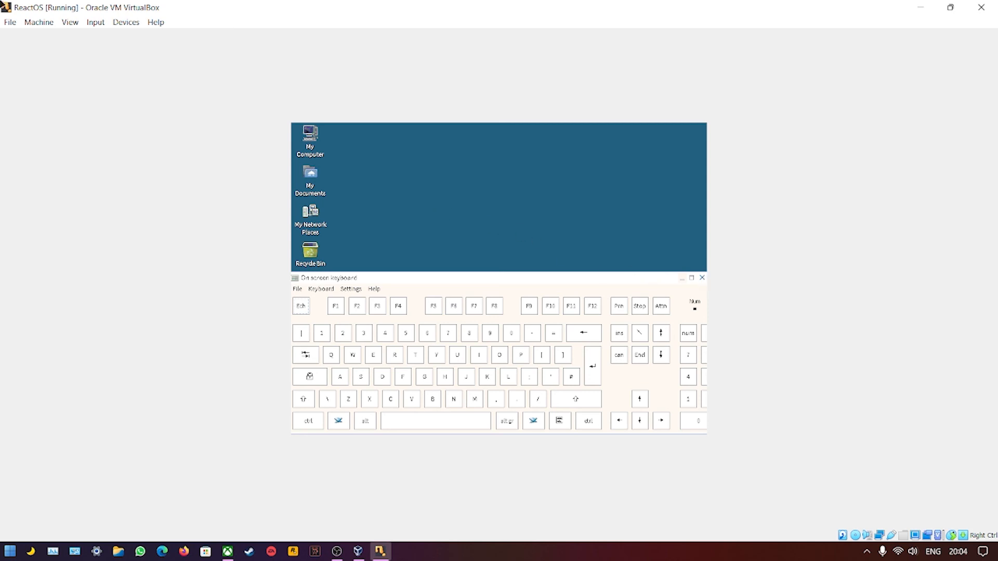
Reset the running ReactOS virtual machine and try to start the standard ReactOS entry from the boot list.
left_click(27, 22)
mouse_move(10, 22)
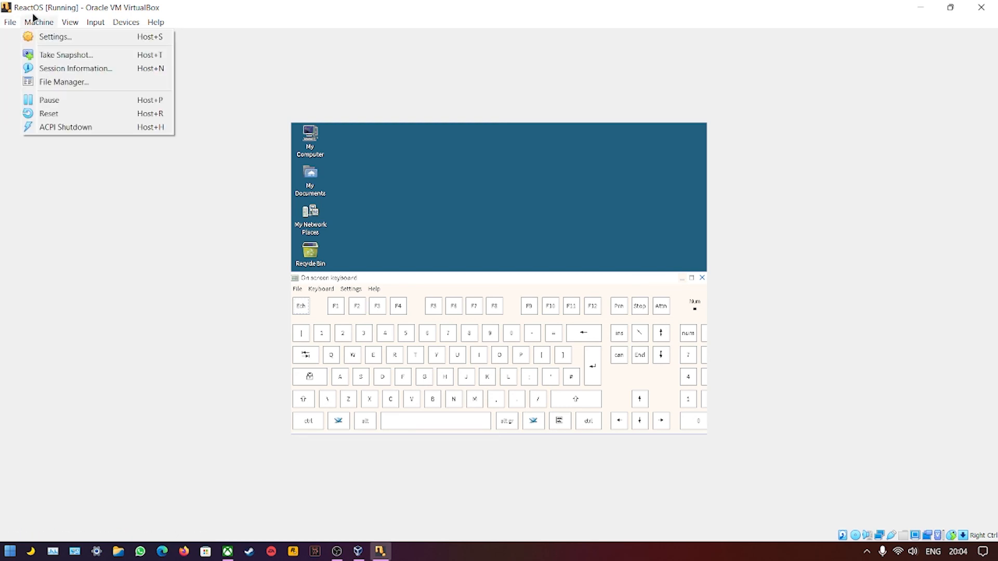
left_click(41, 113)
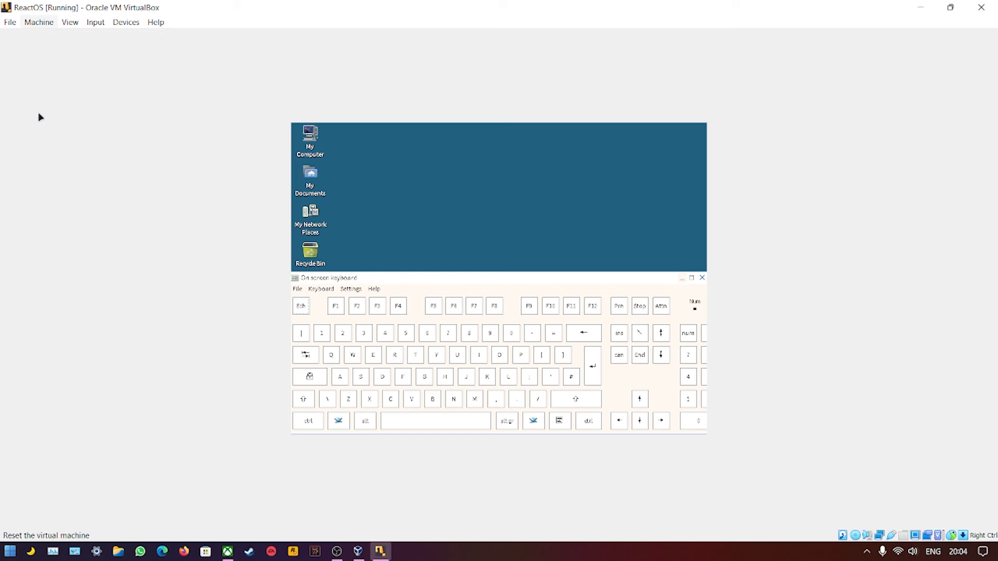
left_click(481, 318)
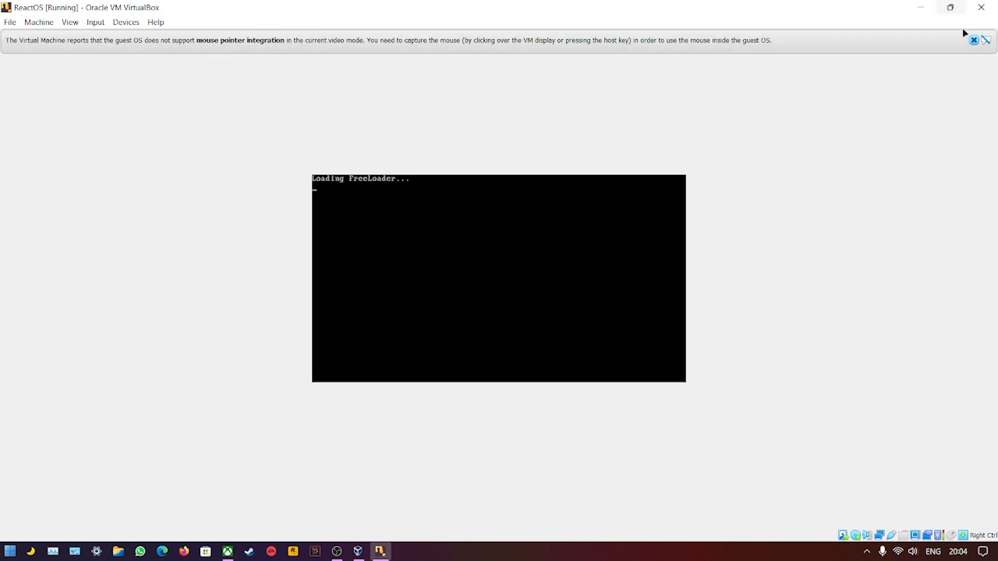
left_click(975, 40)
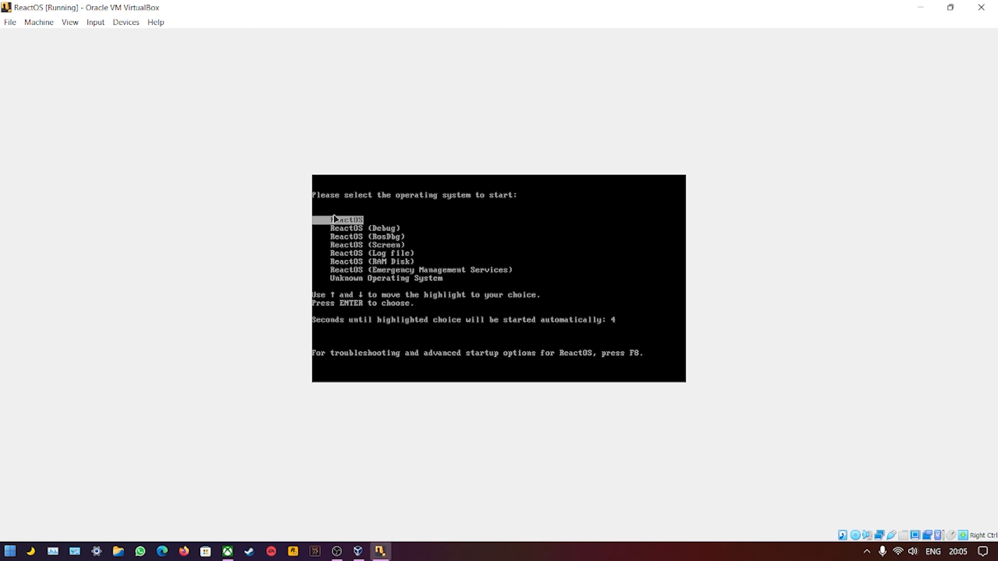
key("Return")
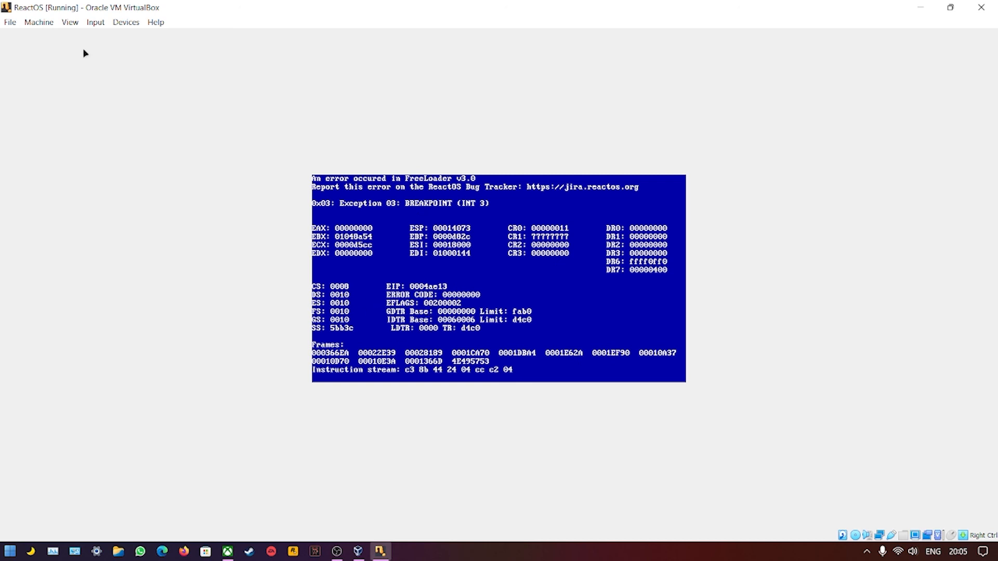
Reset the virtual machine once more and retry booting with the standard ReactOS entry.
left_click(20, 23)
mouse_move(31, 22)
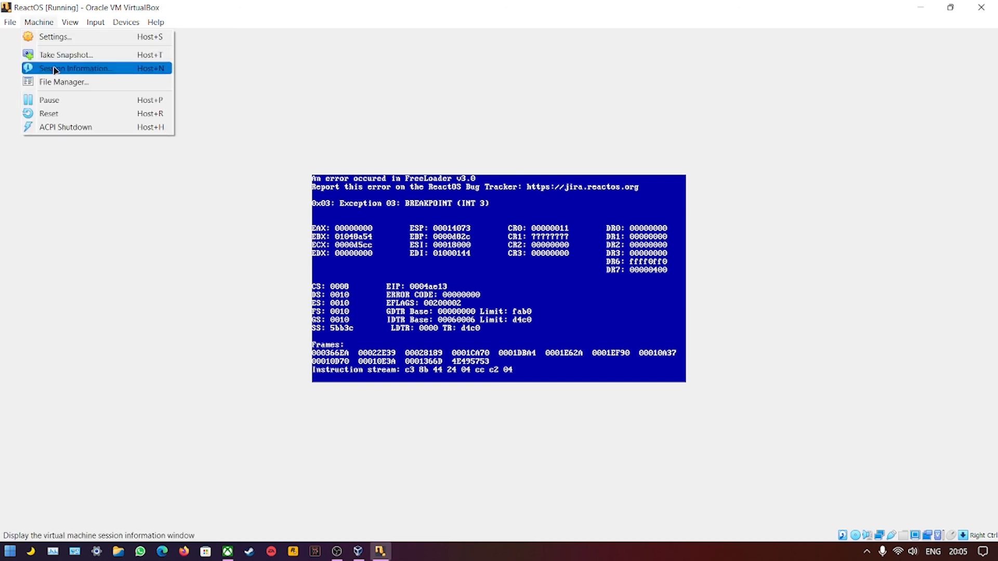
left_click(53, 114)
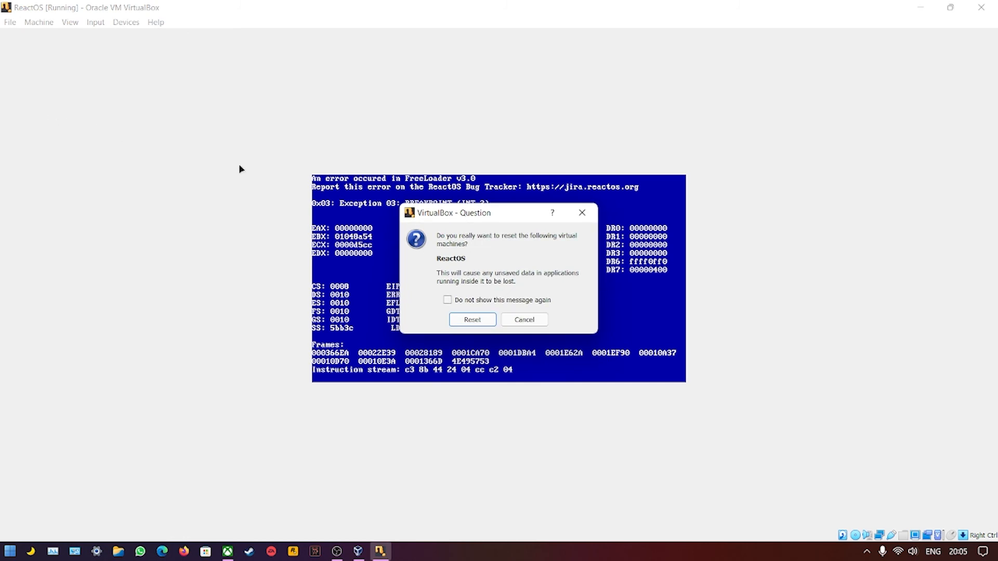
left_click(472, 320)
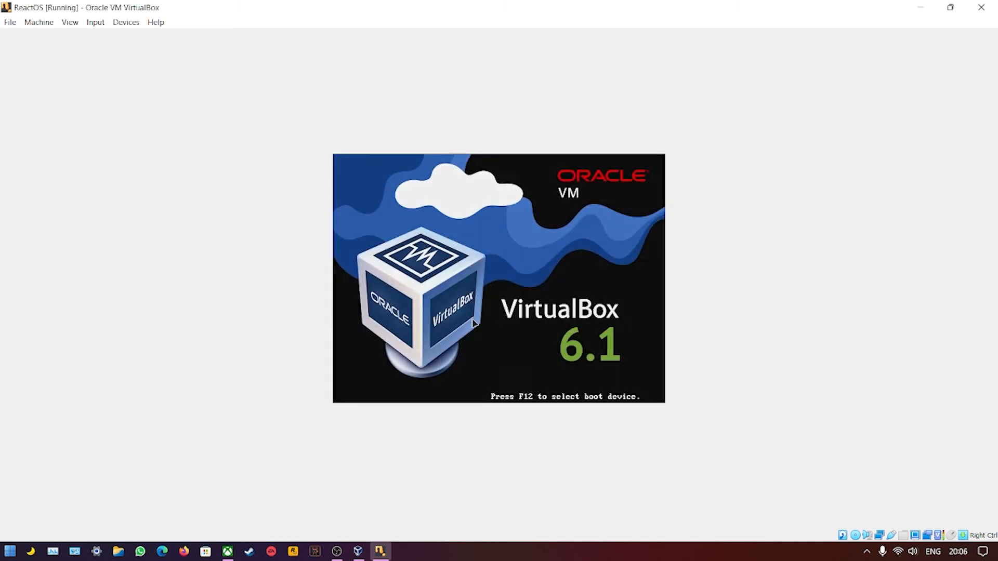
key("Return")
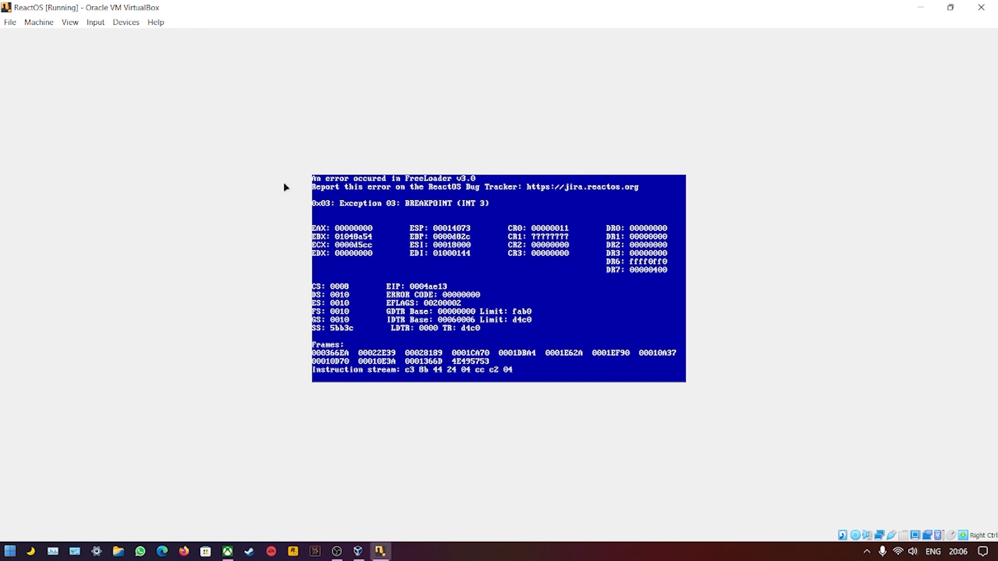
Reset the virtual machine, capture the mouse and keyboard in it, and try to boot the ReactOS (Debug) entry.
left_click(69, 22)
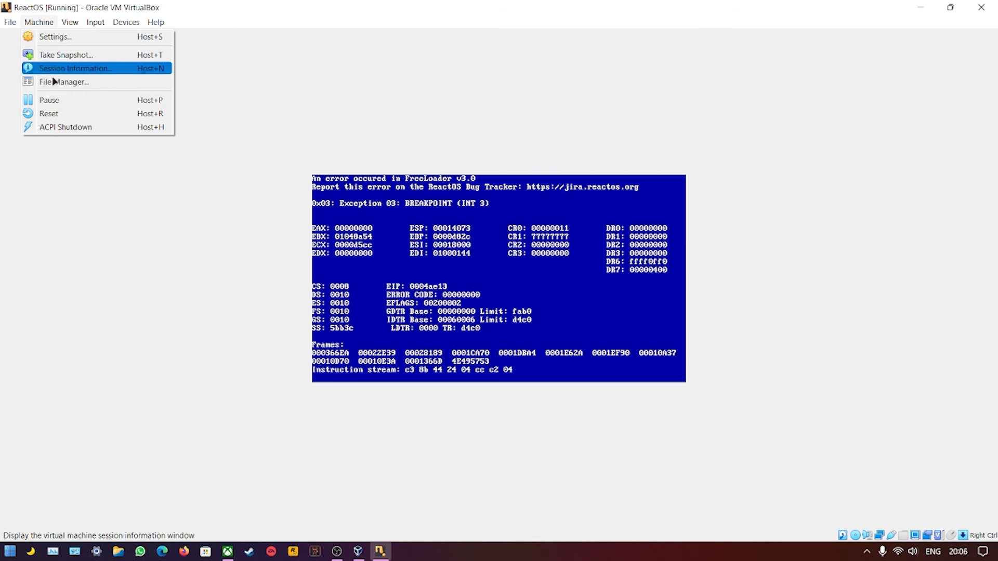
left_click(51, 118)
left_click(471, 319)
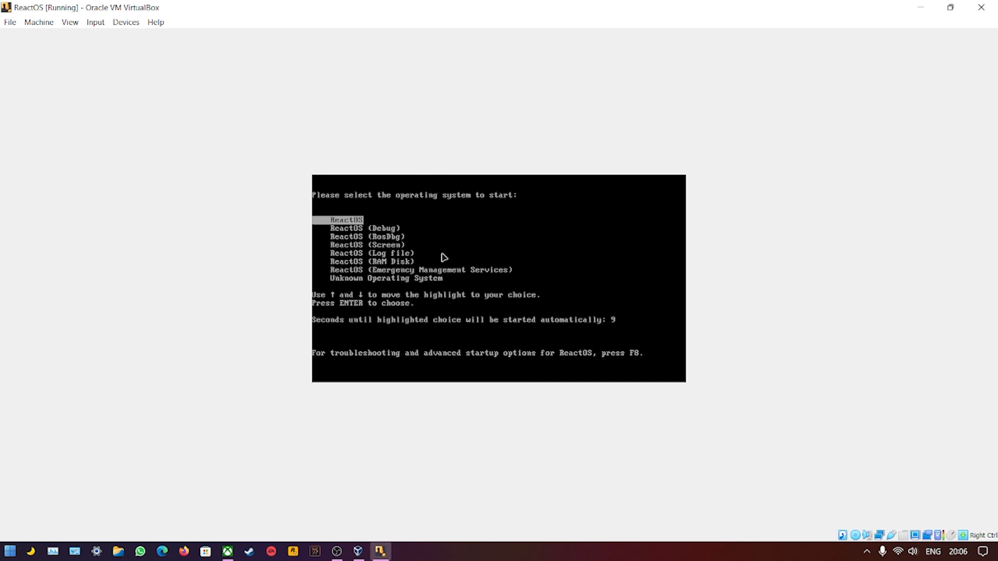
left_click(363, 233)
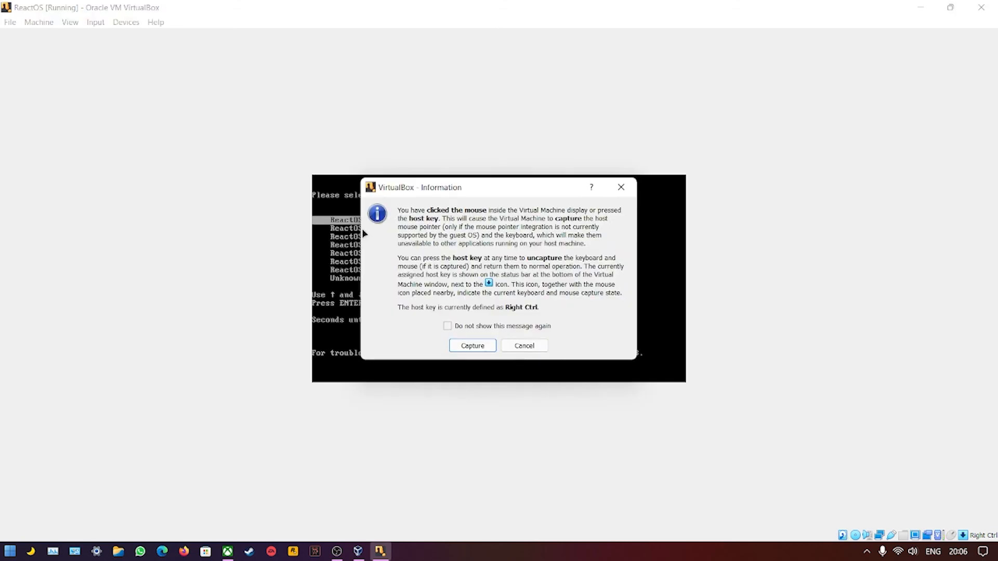
left_click(472, 344)
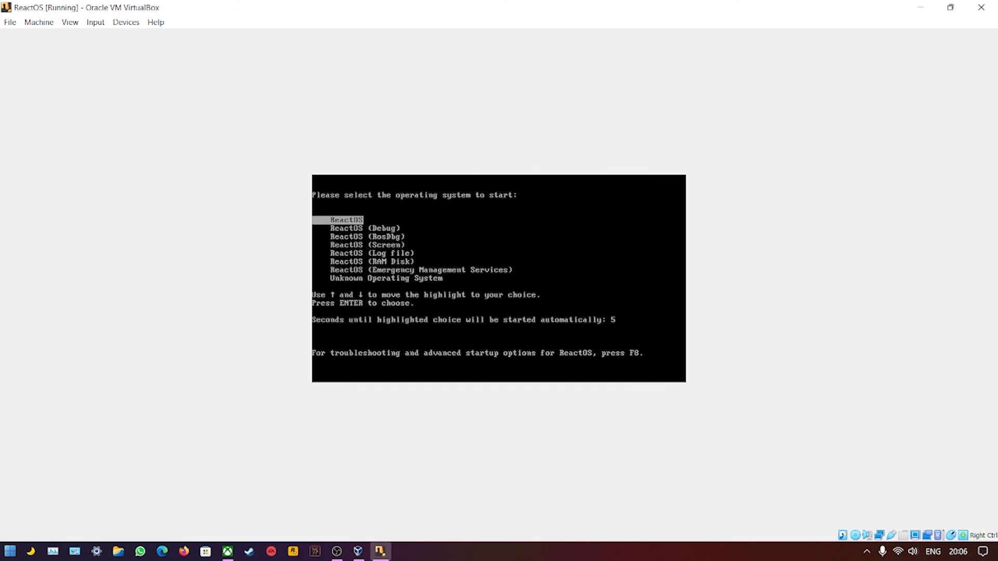
key("Down")
key("Down")
key("Down")
key("Up")
key("Up")
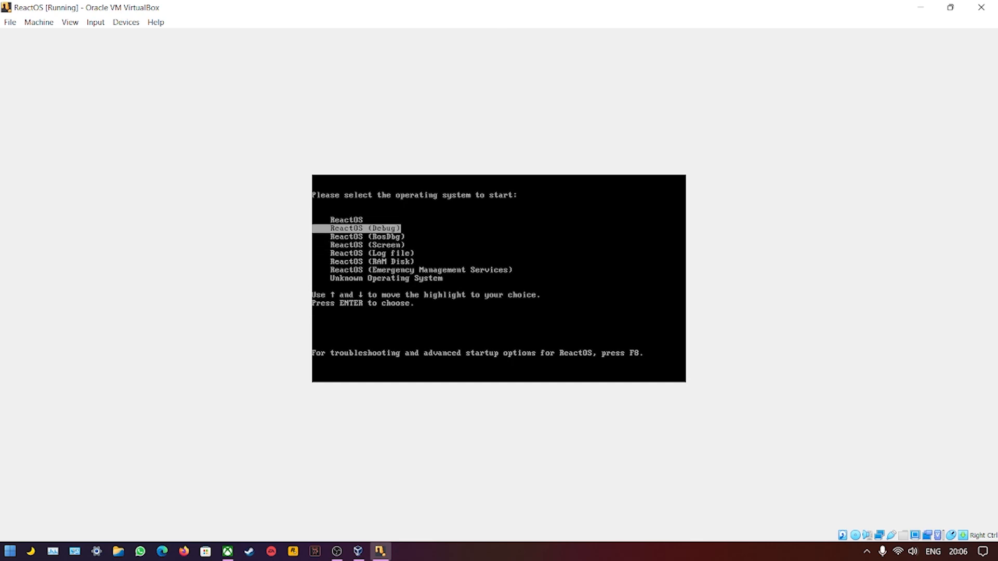
key("Return")
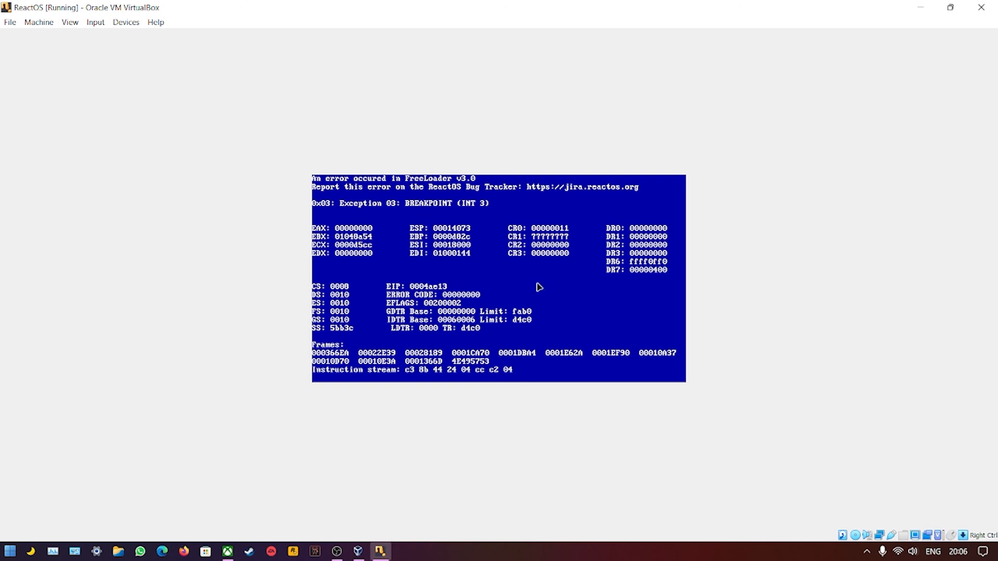
Reset the virtual machine and try to boot with the ReactOS (Screen) entry.
left_click(55, 20)
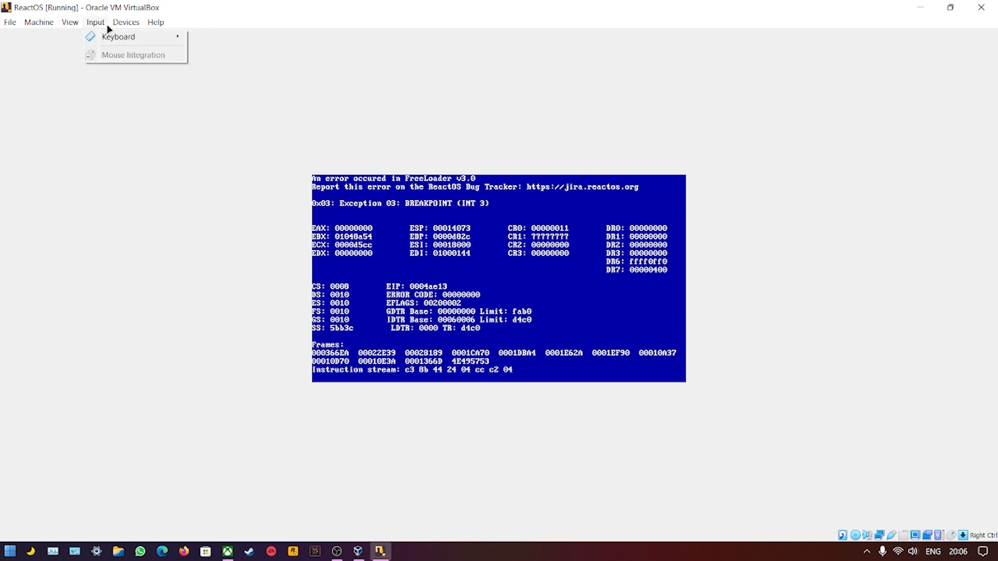
mouse_move(69, 24)
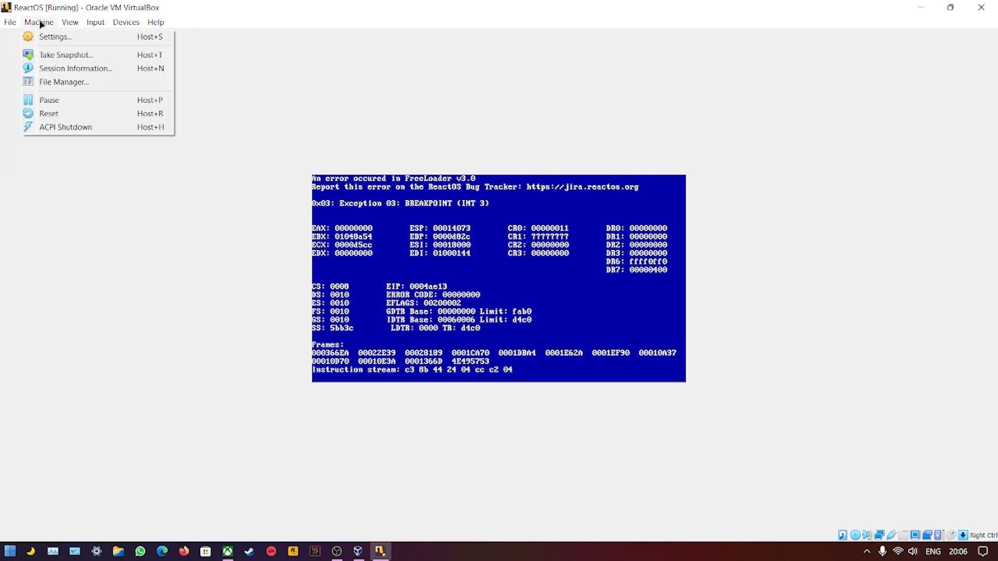
left_click(47, 113)
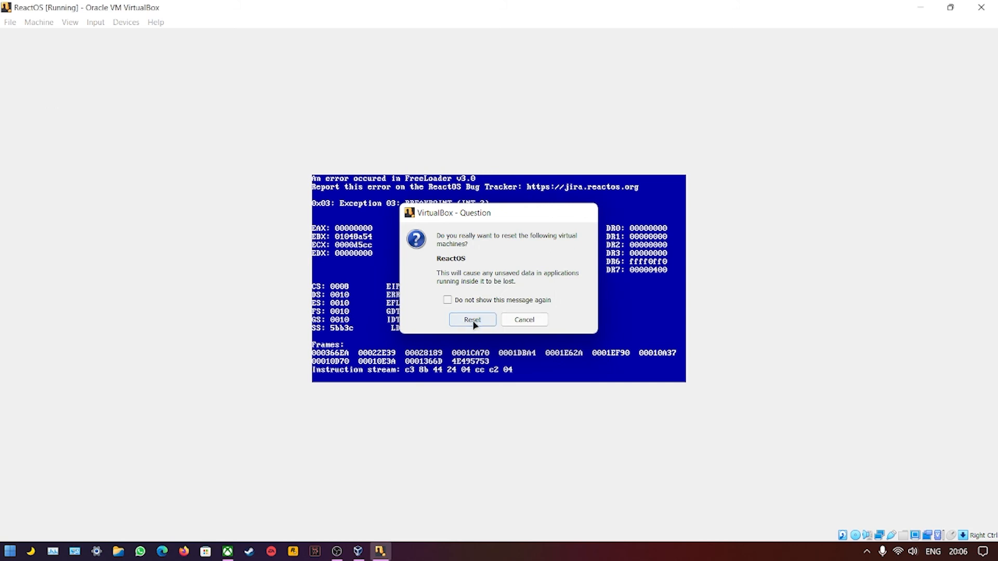
left_click(473, 320)
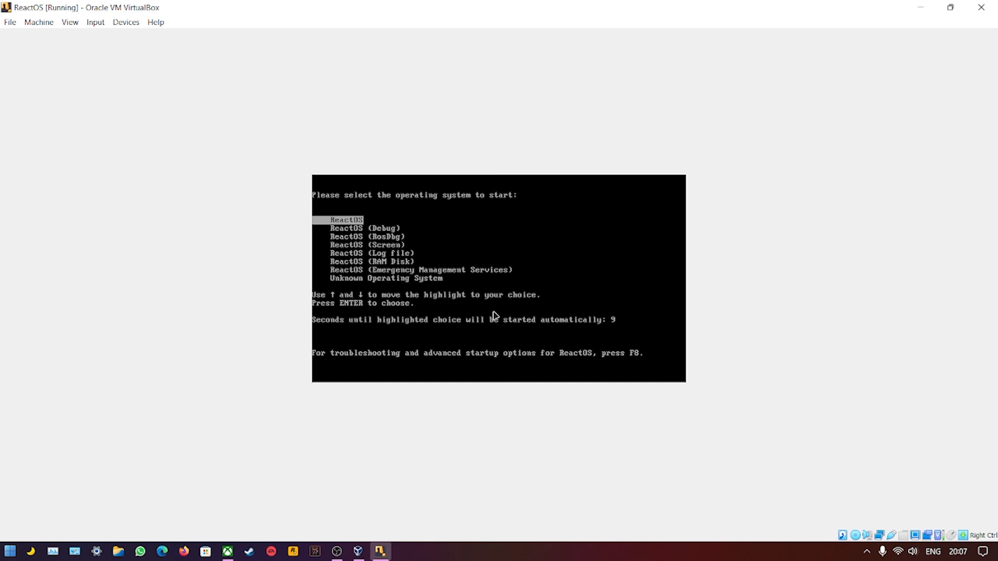
key("Down")
key("Down")
key("Down")
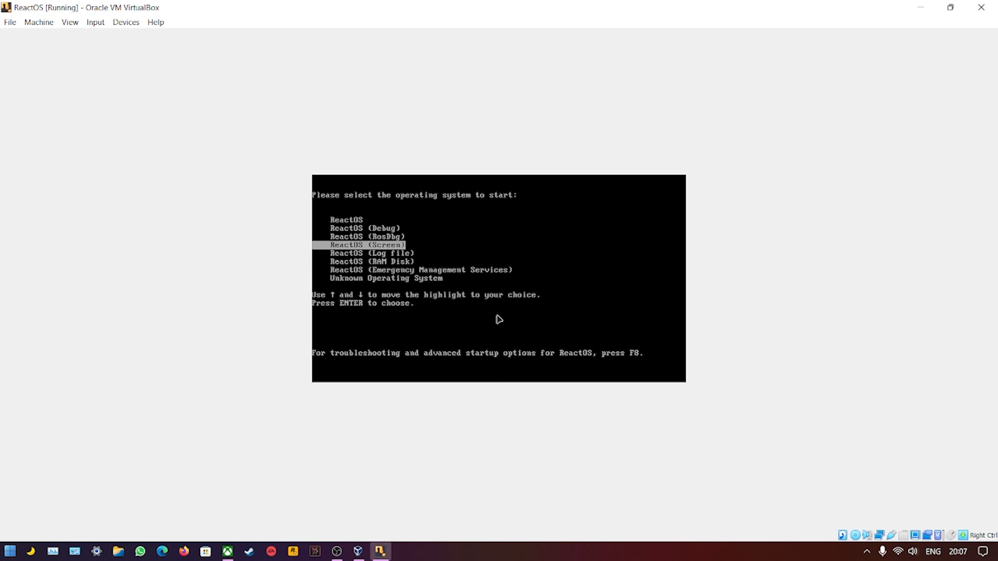
key("Return")
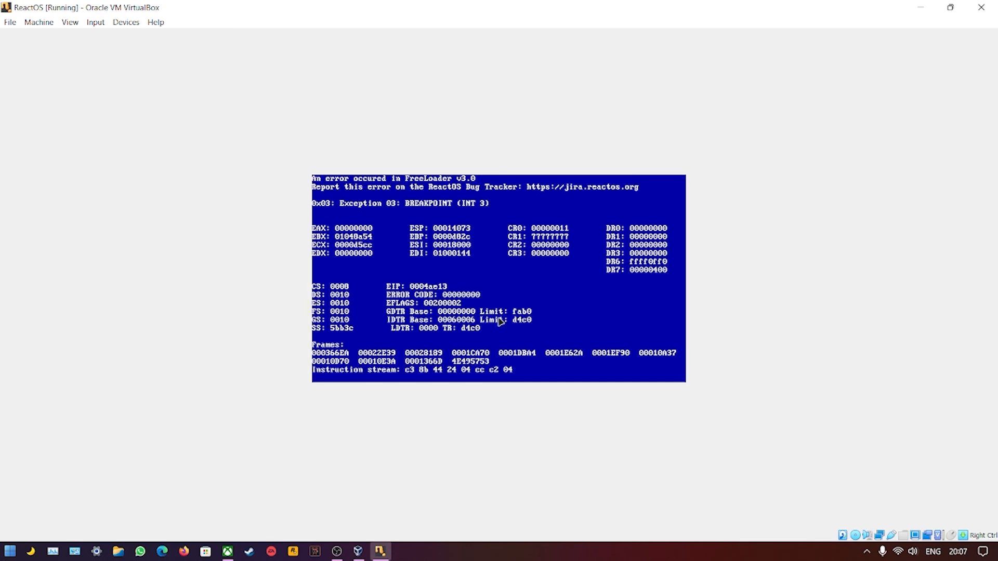